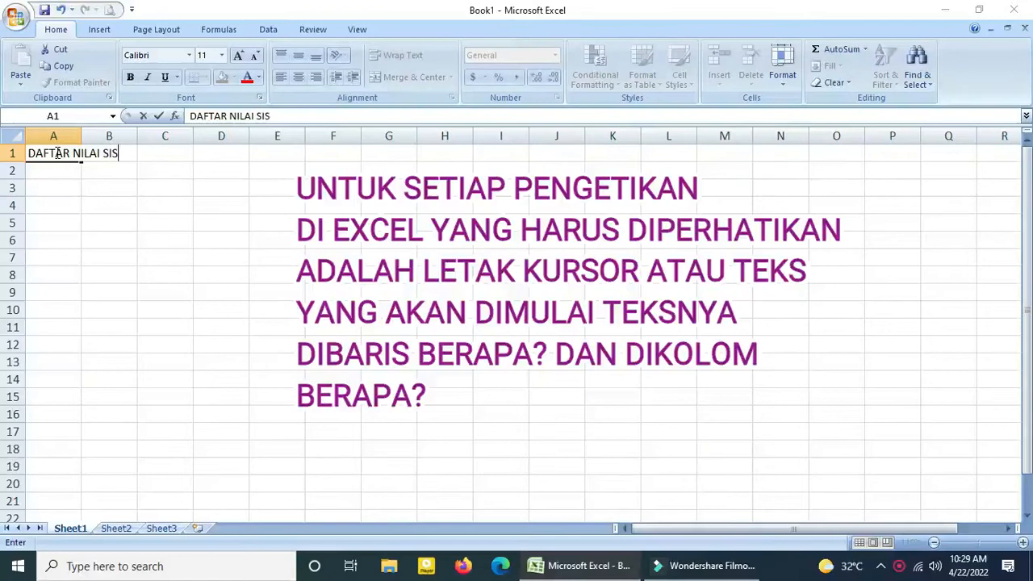
# Enter the heading lines DAFTAR NILAI SISWA / SISWI, KELAS, SEMESTER II and TAHUN 2022 in cells A1 to A4.
pyautogui.write('/ SIS')
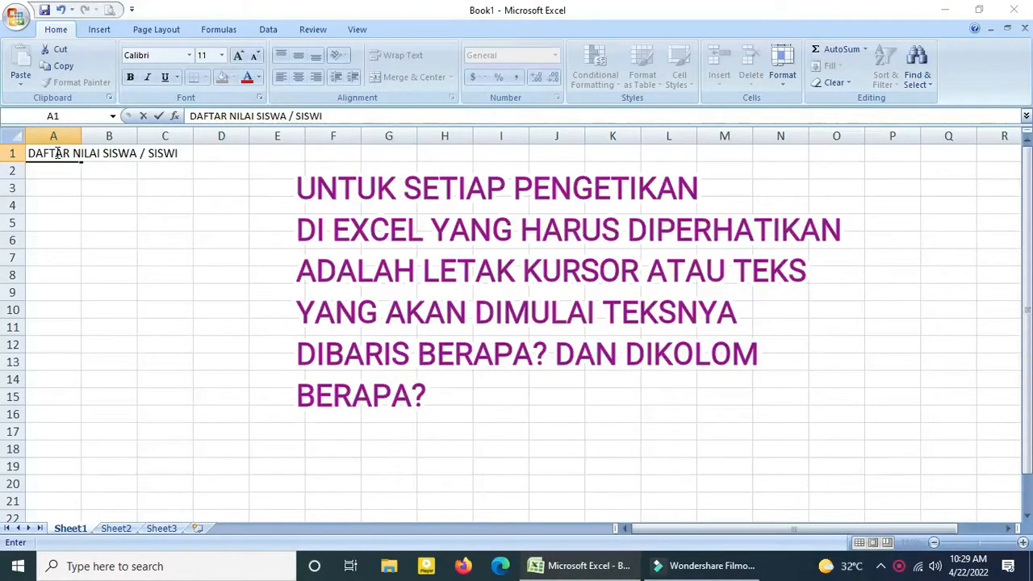
pyautogui.press('Return')
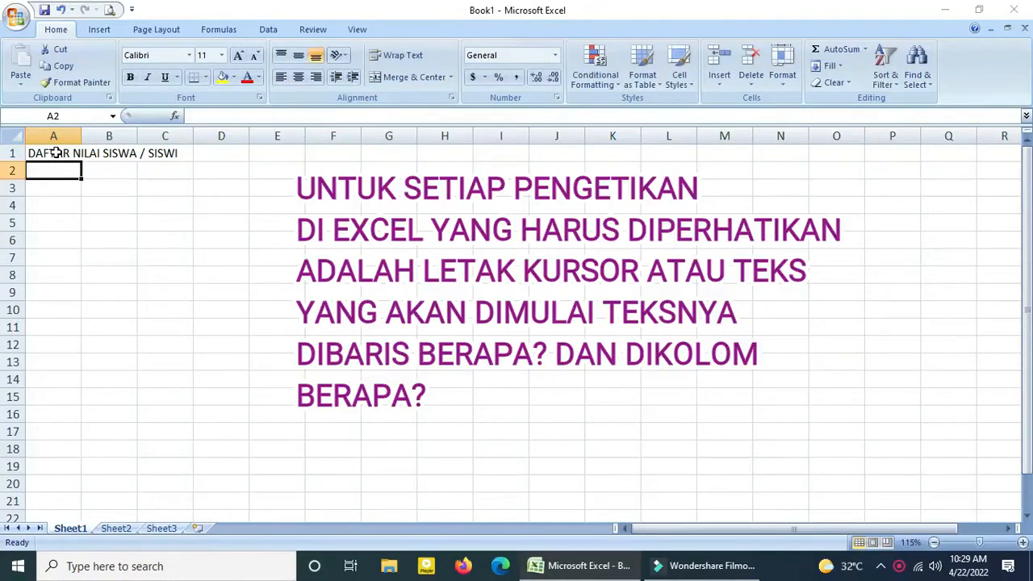
pyautogui.write('KELAS')
pyautogui.press('Return')
pyautogui.write('SEMESTER II')
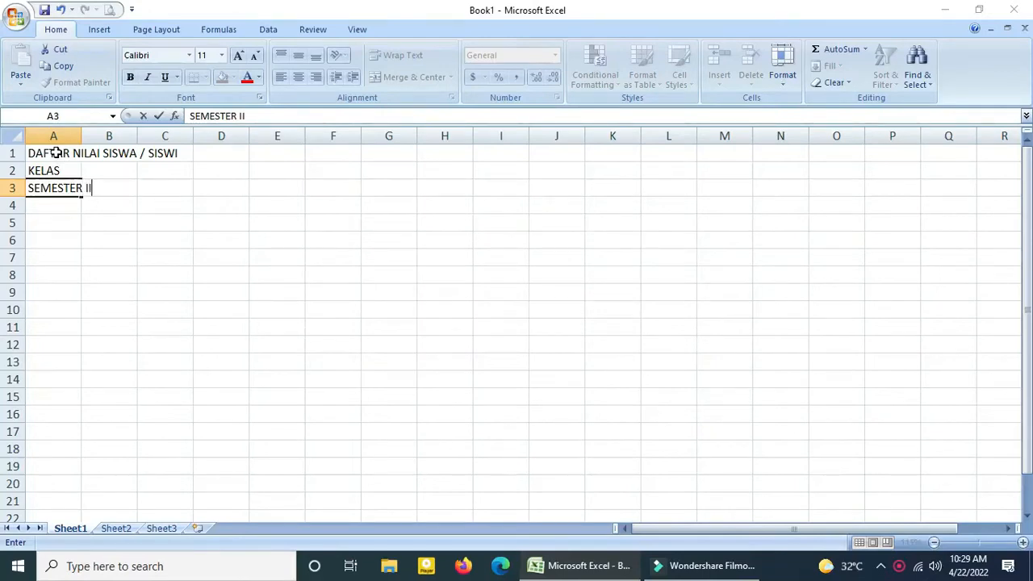
pyautogui.press('Return')
pyautogui.write('TAHU')
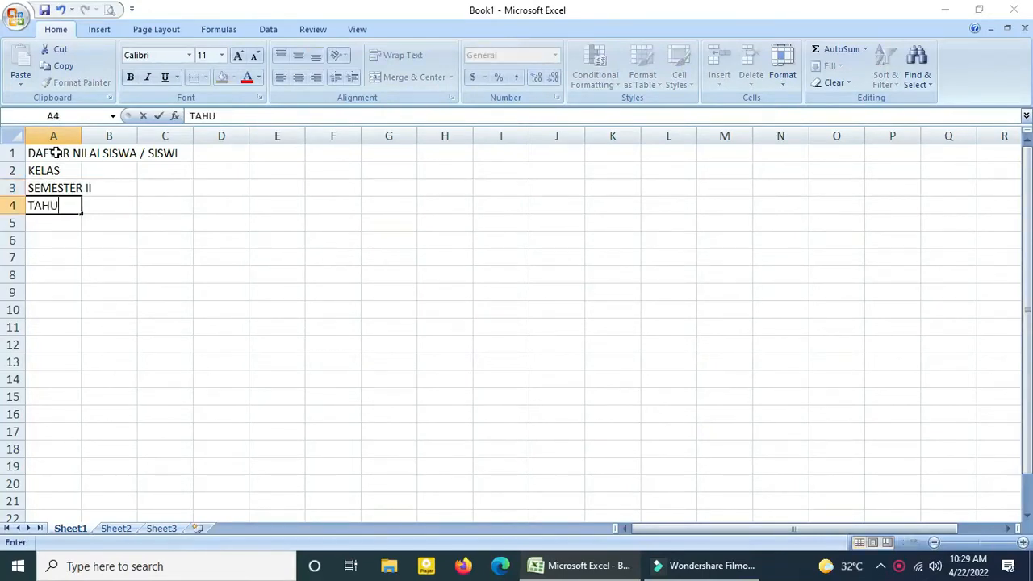
pyautogui.write('N 2022')
pyautogui.press('Return')
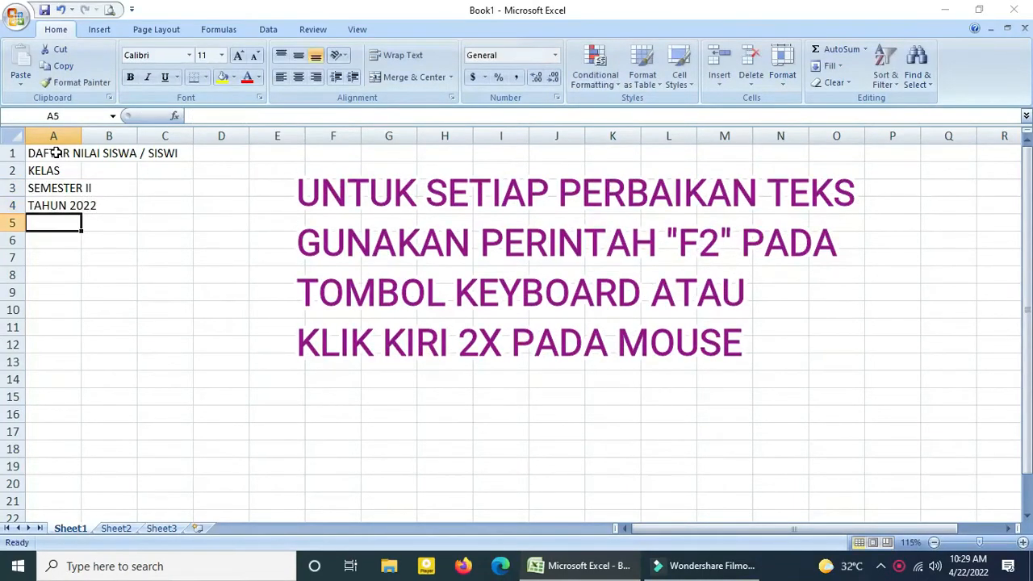
# Enter the column headers NO. in A6 and NAMA SISWA in B6, and widen column B to fit its header.
pyautogui.press('Return')
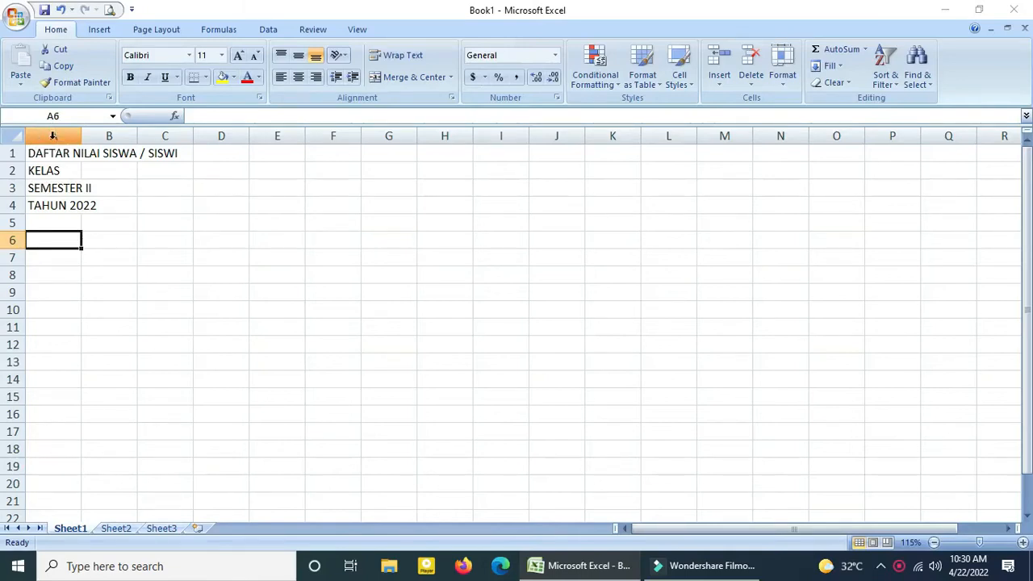
pyautogui.write('NO')
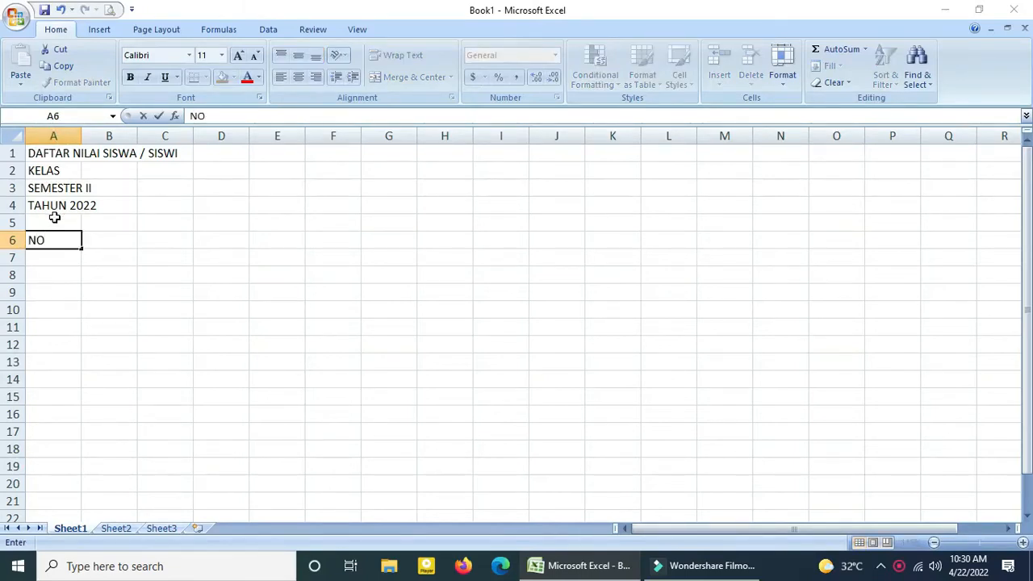
pyautogui.write('.')
pyautogui.press('Right')
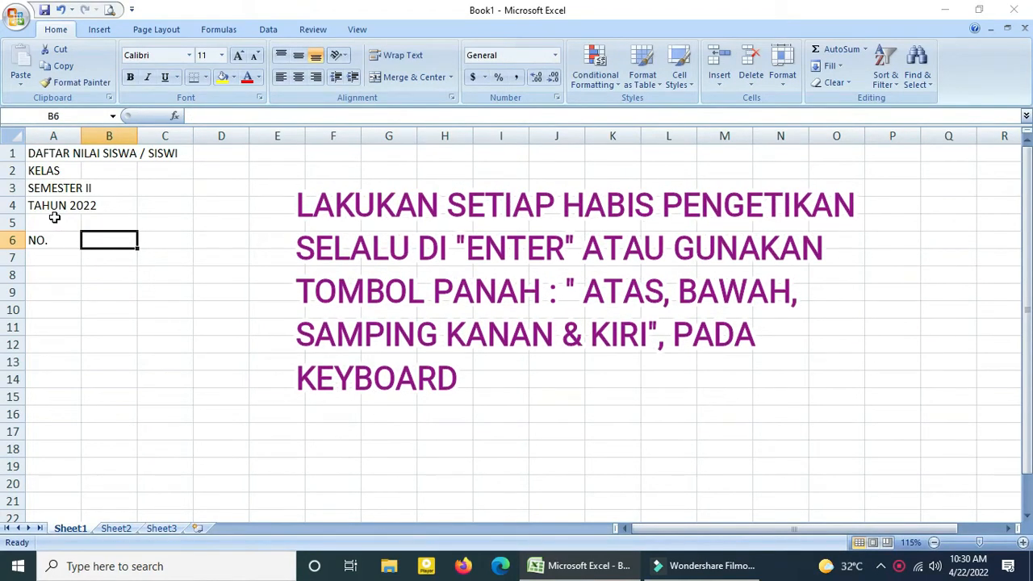
pyautogui.write('NAMA SISWA')
pyautogui.press('Right')
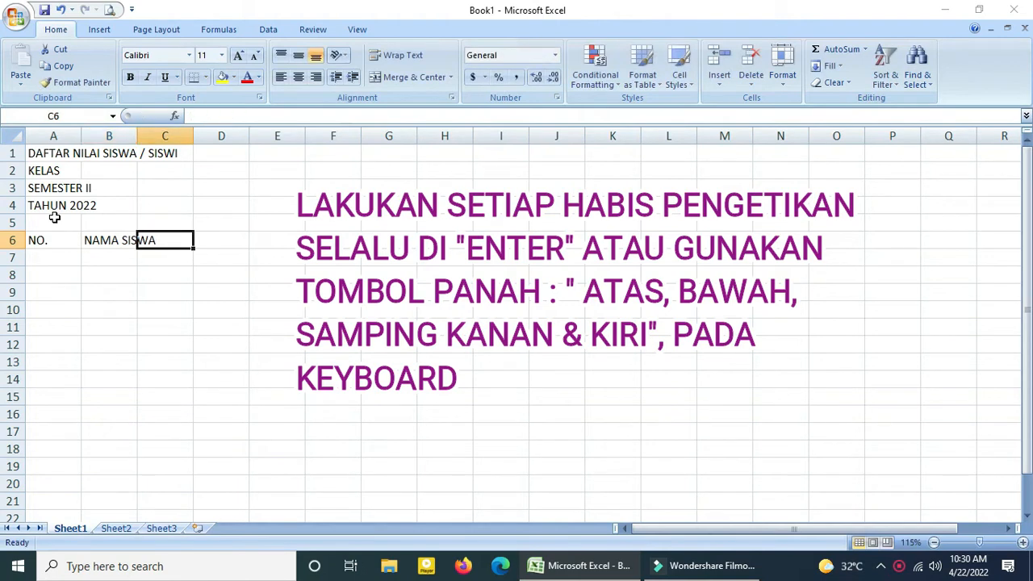
pyautogui.moveTo(141, 130); pyautogui.dragTo(178, 142)
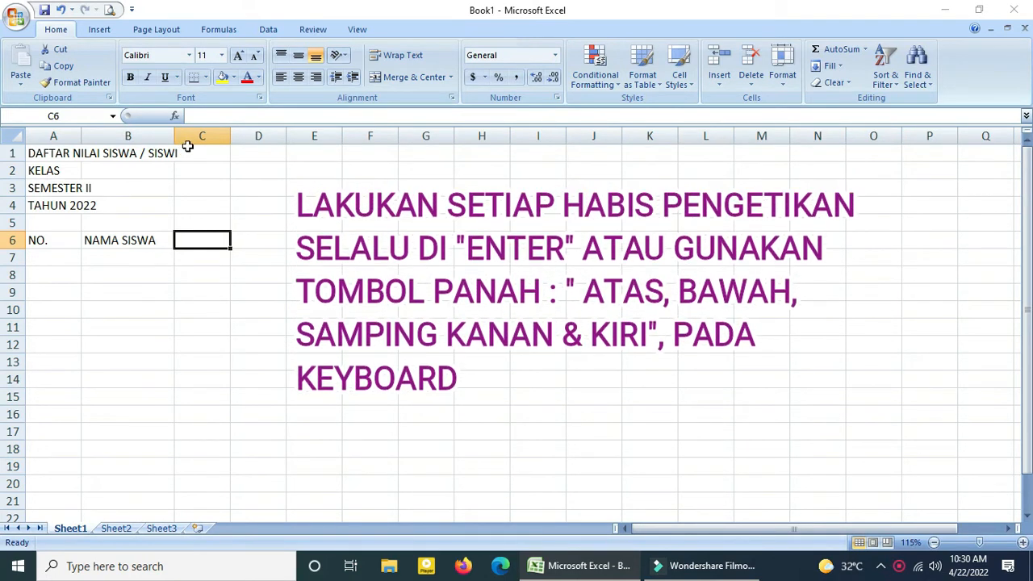
# Enter NILAI UJIAN in C6 with MATEMATIKA below it in C7, and widen columns C and D.
pyautogui.write('NILAI')
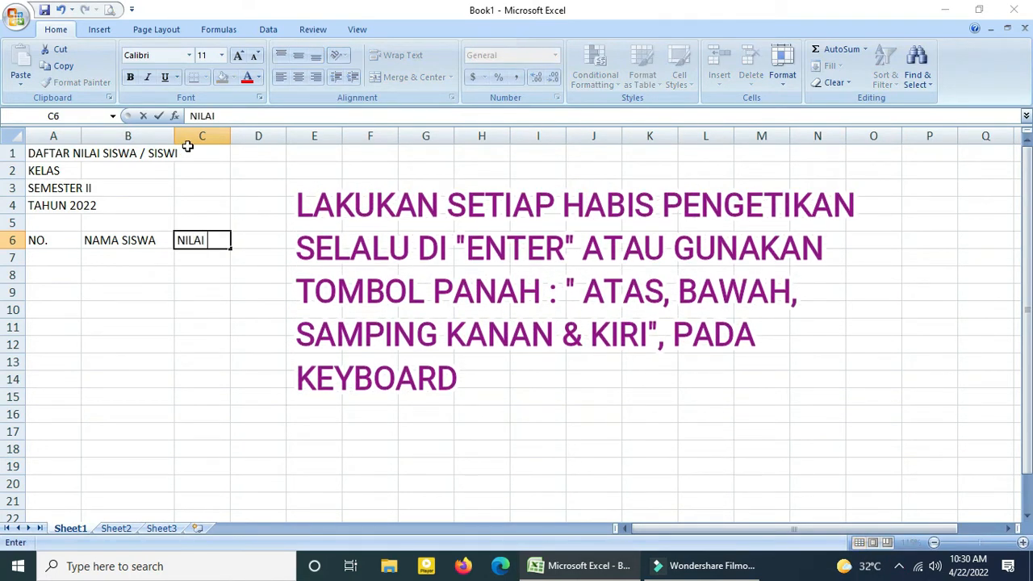
pyautogui.write(' UJIAN')
pyautogui.press('Return')
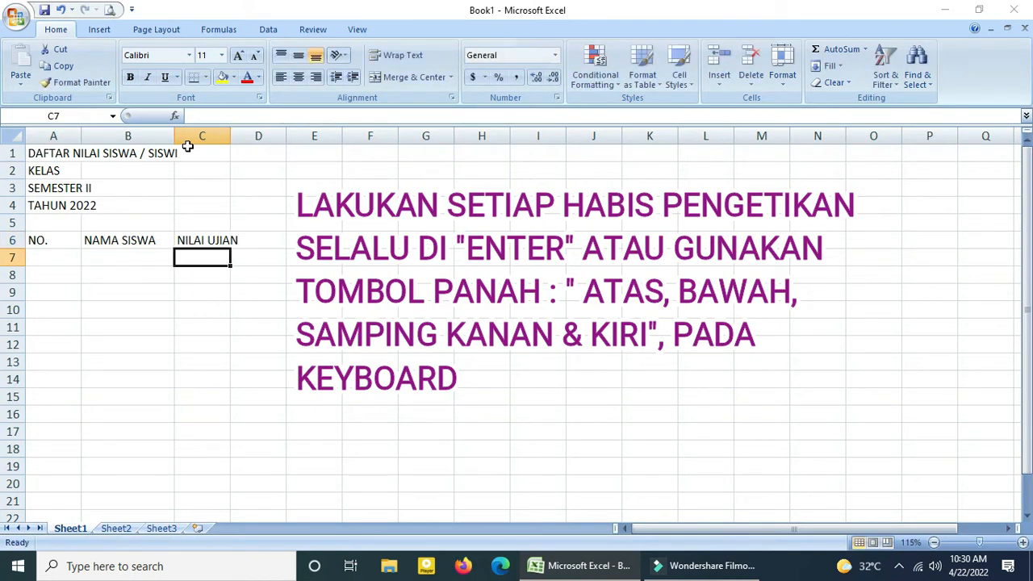
pyautogui.write('MA')
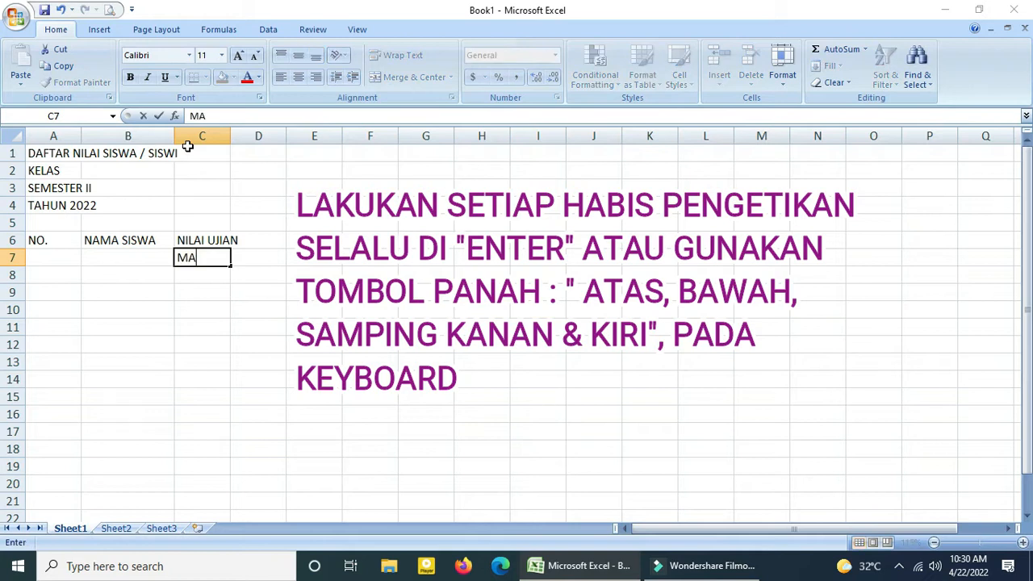
pyautogui.write('TEMAT')
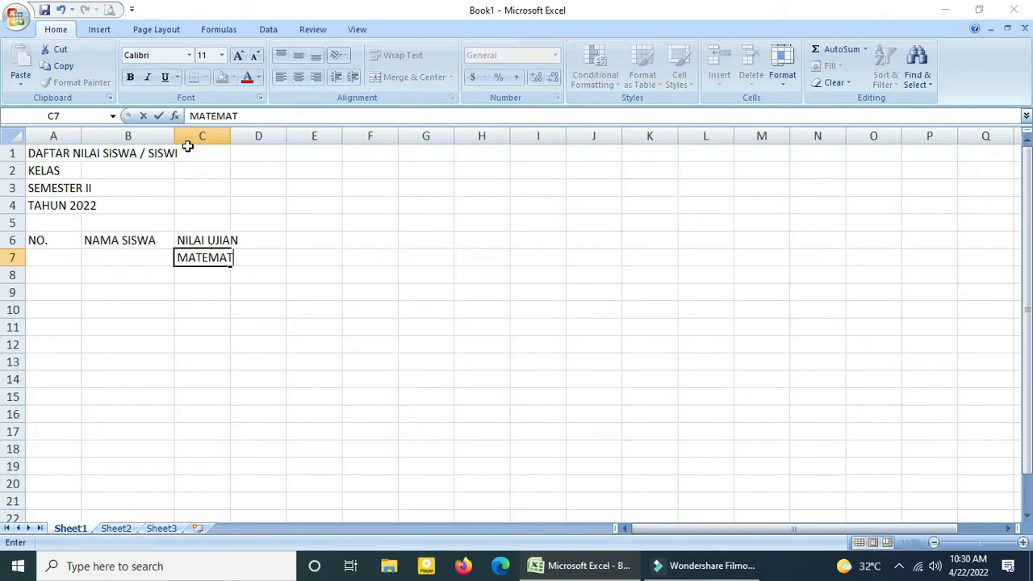
pyautogui.write('EIKIKA')
pyautogui.press('Tab')
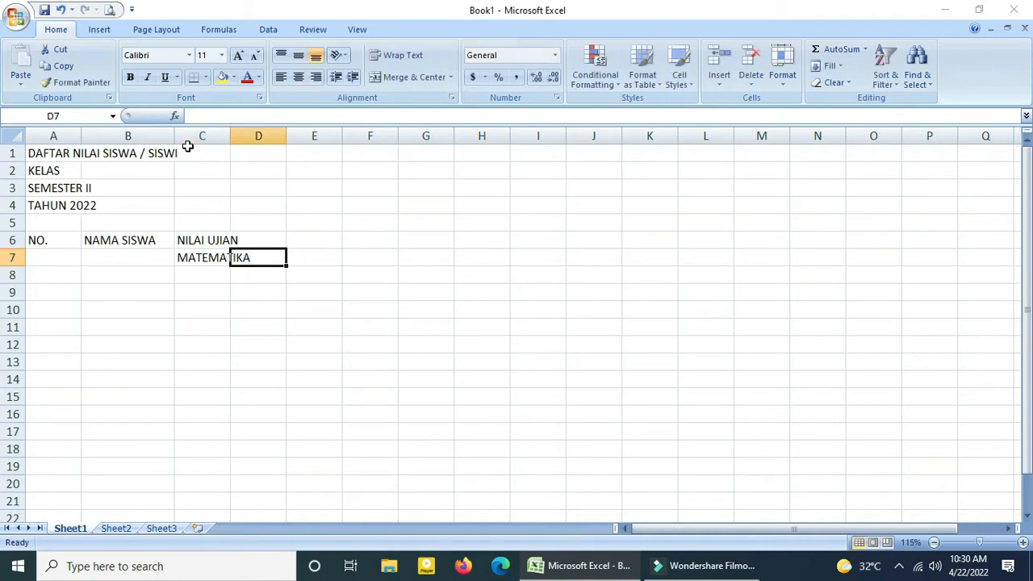
pyautogui.moveTo(228, 136); pyautogui.dragTo(336, 137)
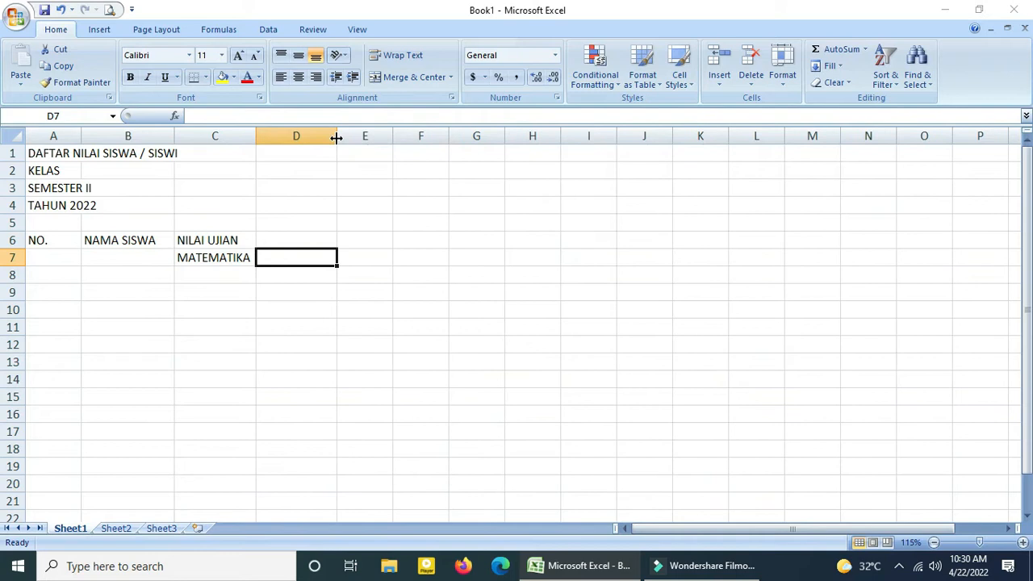
# Enter the subject headers FISIKA, KIMIA and BIOLOGI in cells D7 to F7.
pyautogui.write('FISIKA')
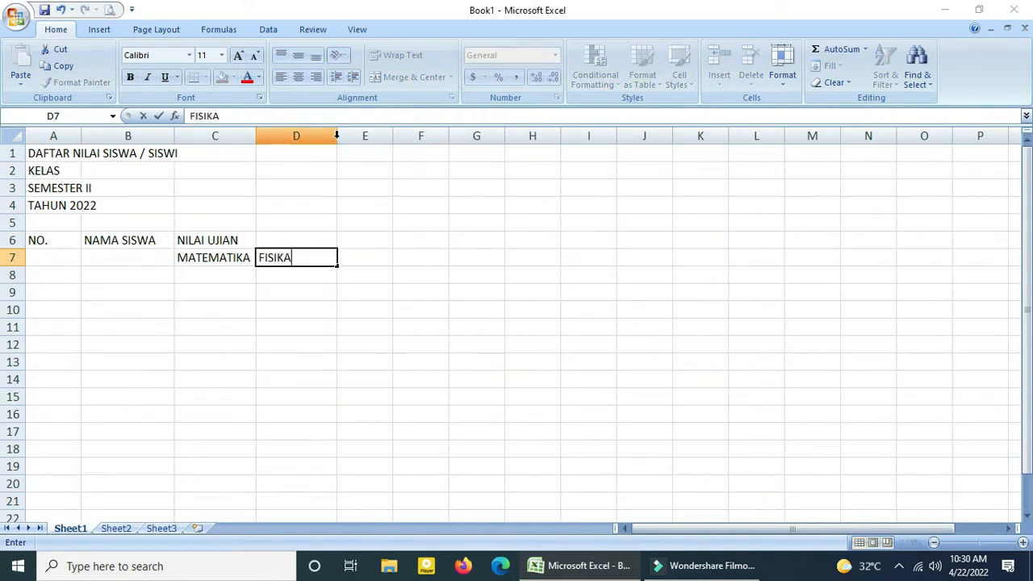
pyautogui.press('Tab')
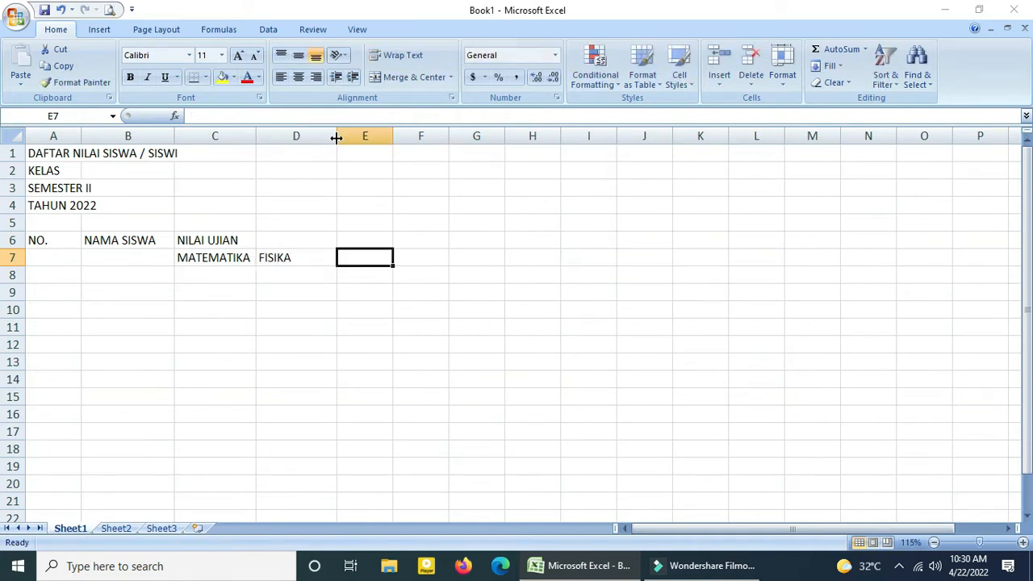
pyautogui.write('KIMIA')
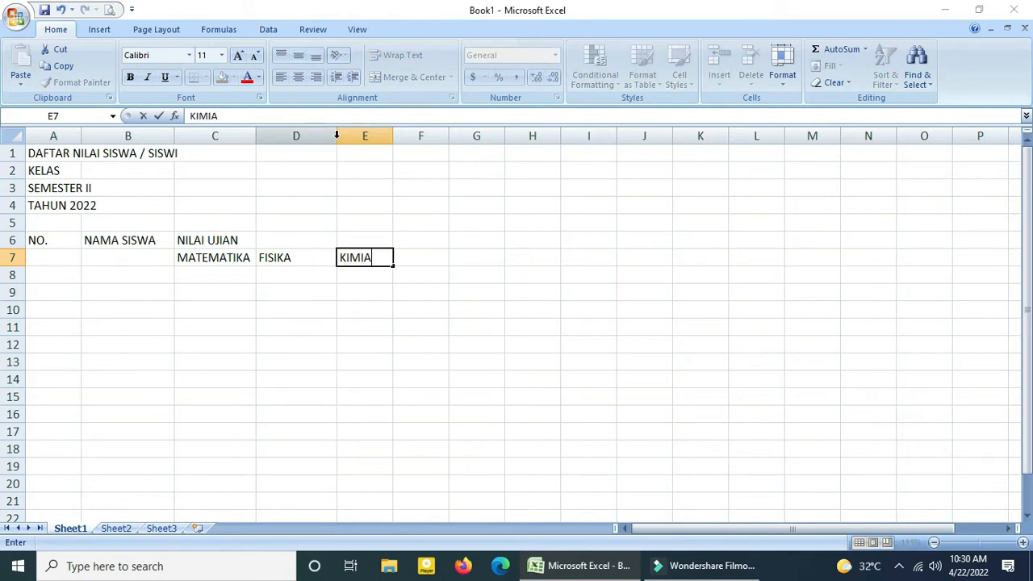
pyautogui.press('Tab')
pyautogui.write('BIOLOG')
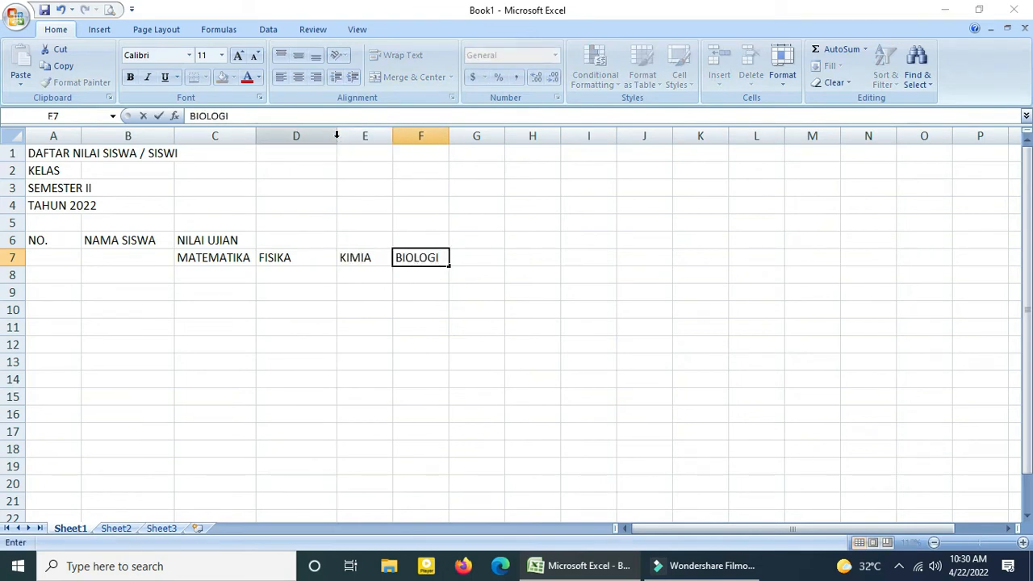
# Enter the header RATA-RATA in cell G6.
pyautogui.press('Tab')
pyautogui.press('Up')
pyautogui.write('RATA')
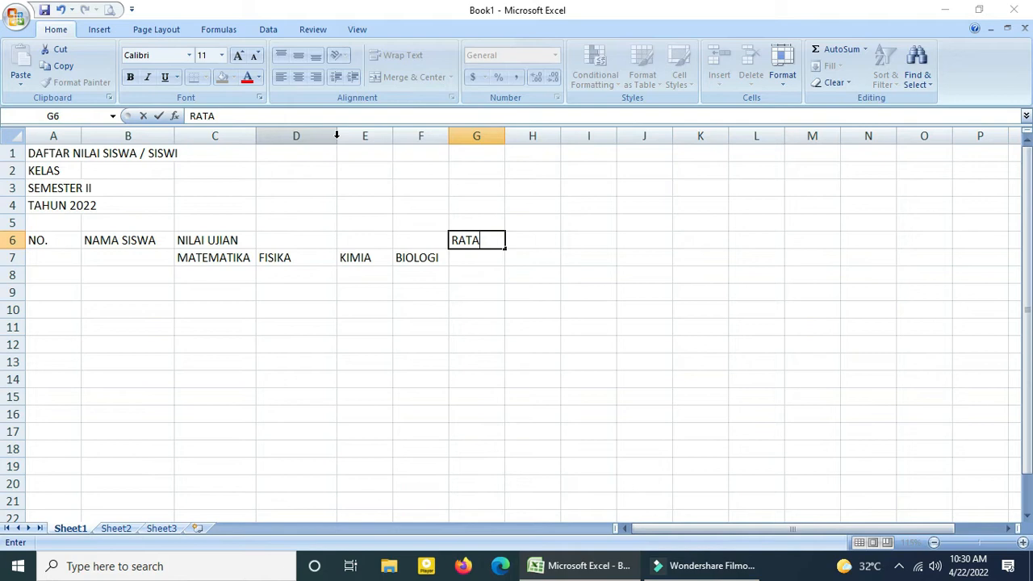
pyautogui.write('-RATA')
pyautogui.press('Return')
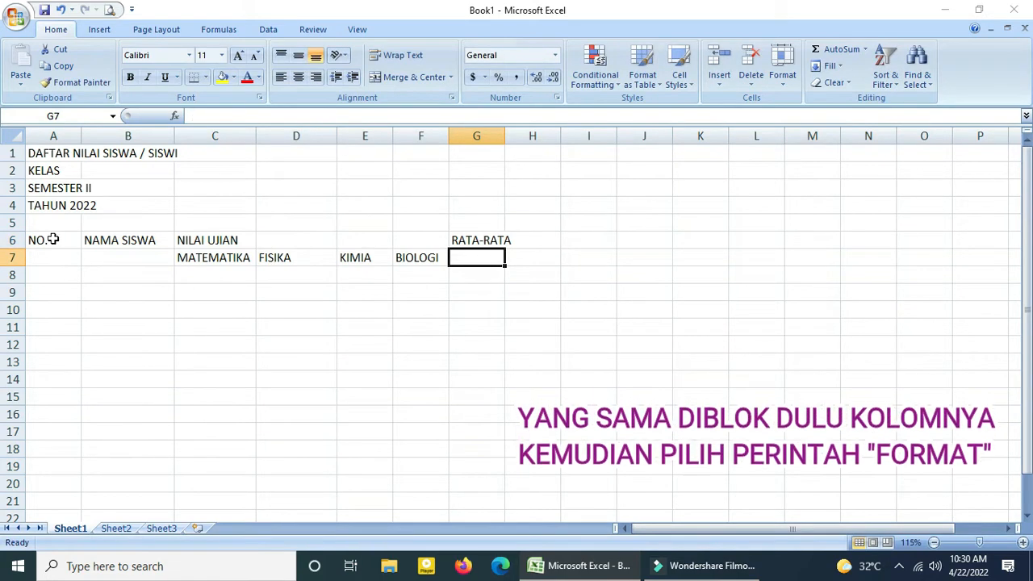
# Widen column C slightly, and open the column width setting for the subject header cells C7 to F7.
pyautogui.click(240, 238)
pyautogui.click(284, 256)
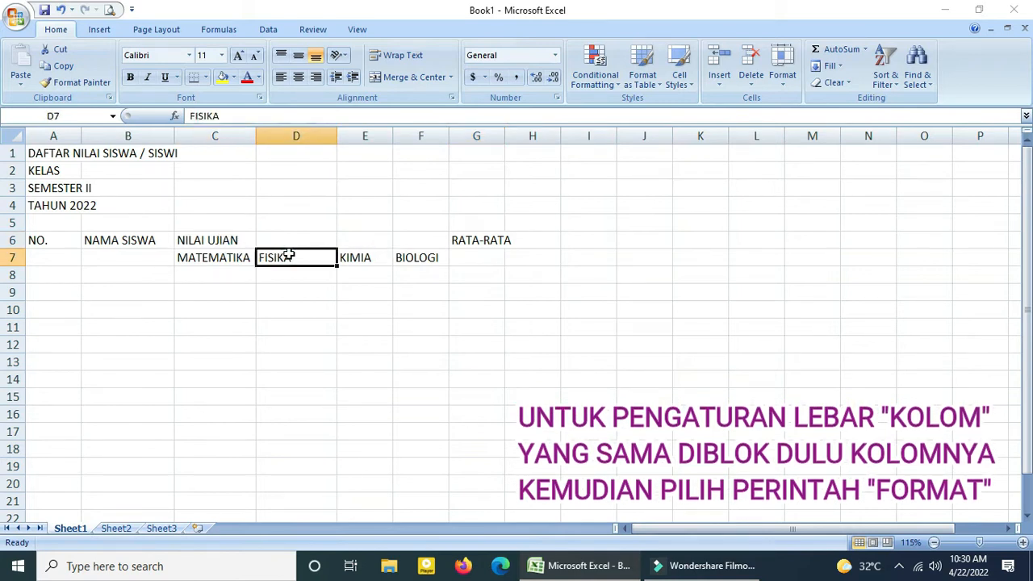
pyautogui.click(202, 260)
pyautogui.moveTo(255, 135); pyautogui.dragTo(259, 140)
pyautogui.keyDown('shift'); pyautogui.click(432, 252); pyautogui.keyUp('shift')
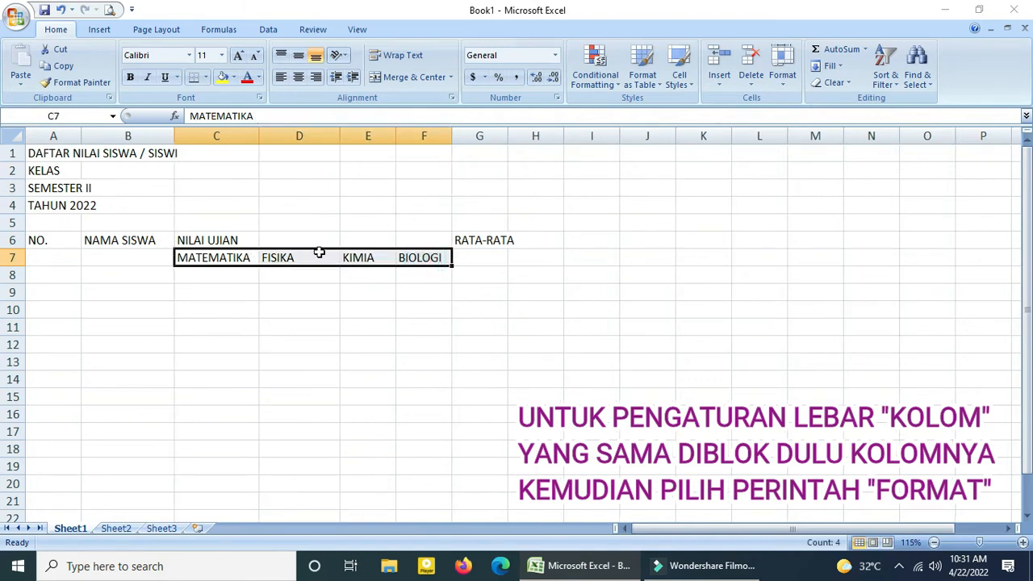
pyautogui.click(784, 84)
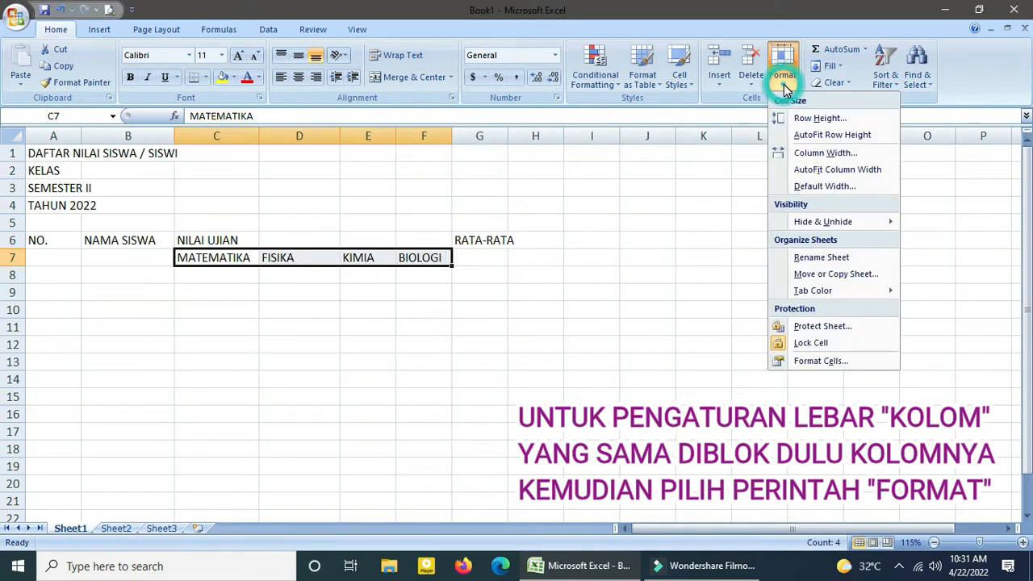
pyautogui.click(806, 155)
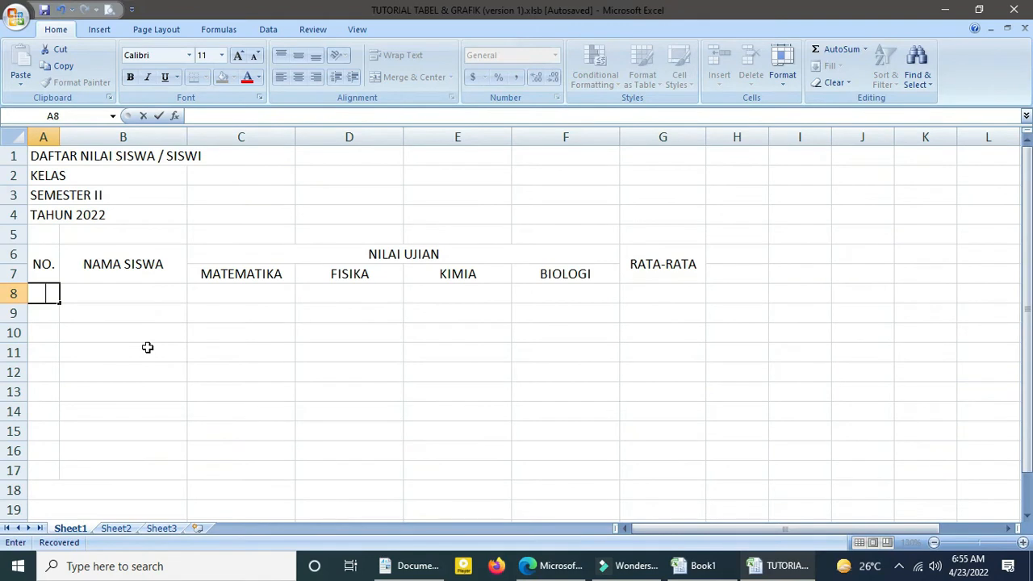
# Start the numbering with 1 in A8 and the formula =A8+1 in A9.
pyautogui.press('Return')
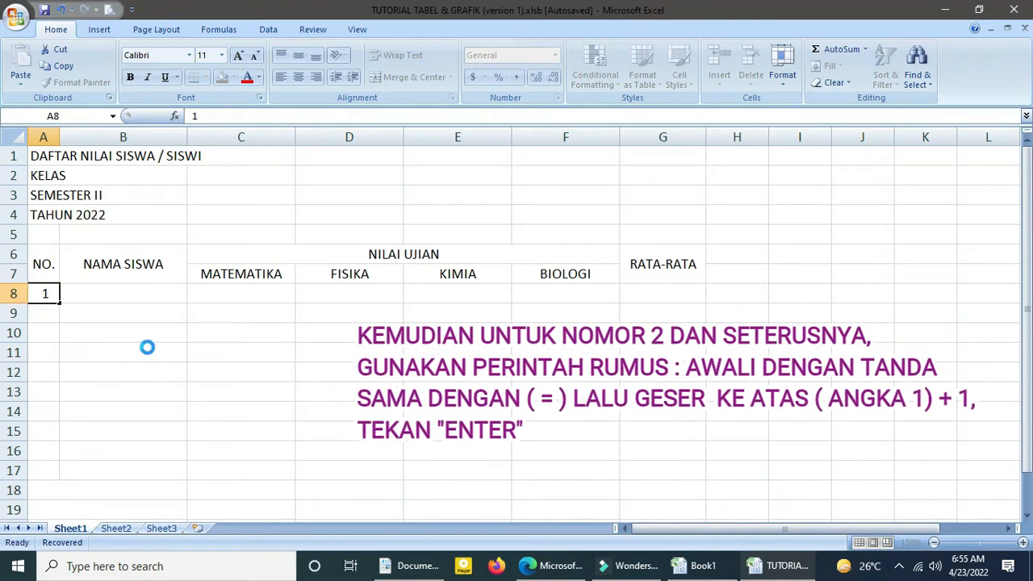
pyautogui.write('=')
pyautogui.press('Up')
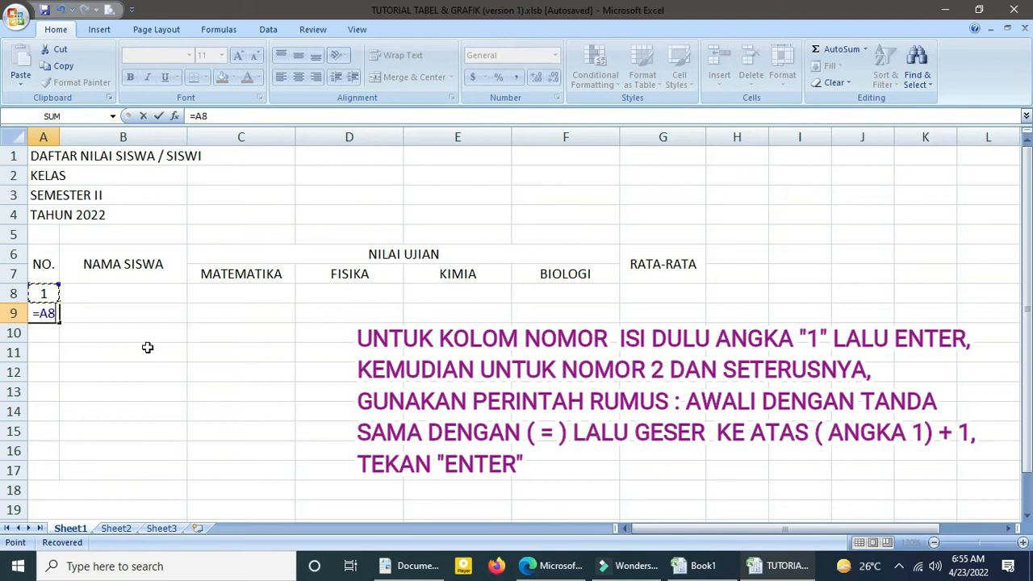
pyautogui.write('+1')
pyautogui.press('Return')
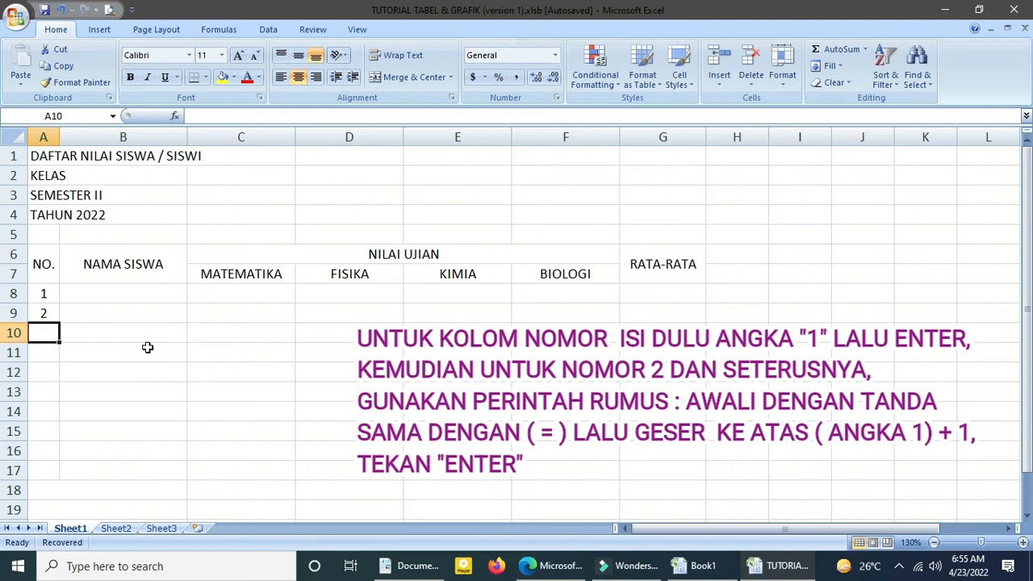
# Copy the numbering formula from A9 into cells A10 to A17.
pyautogui.press('Up')
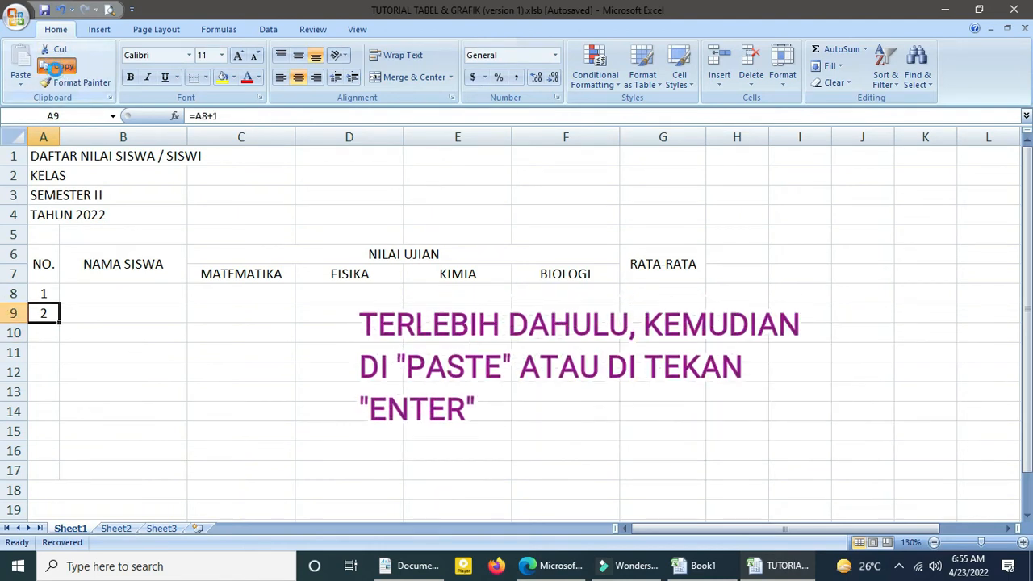
pyautogui.click(64, 67)
pyautogui.moveTo(49, 331); pyautogui.dragTo(46, 466)
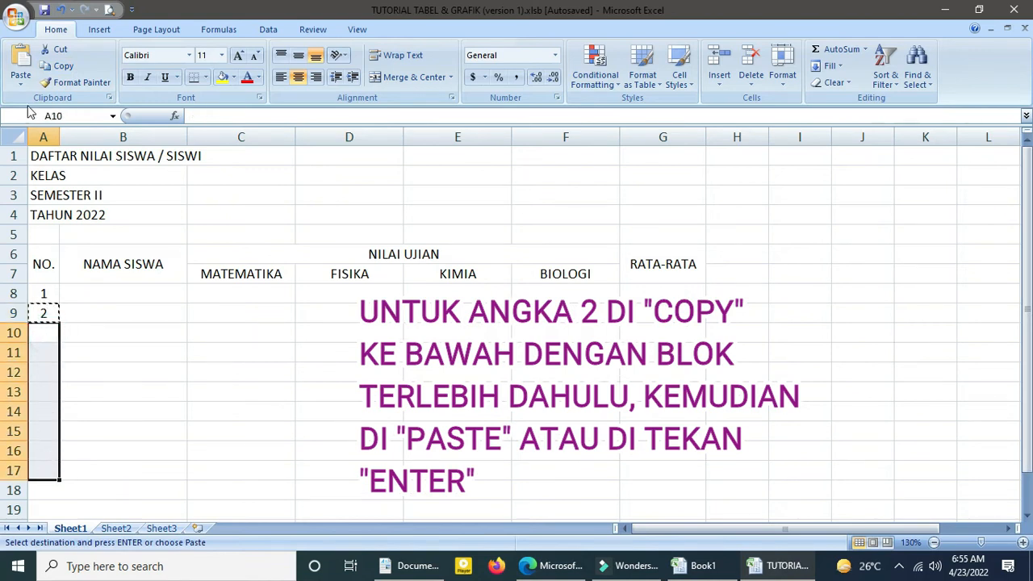
pyautogui.click(19, 76)
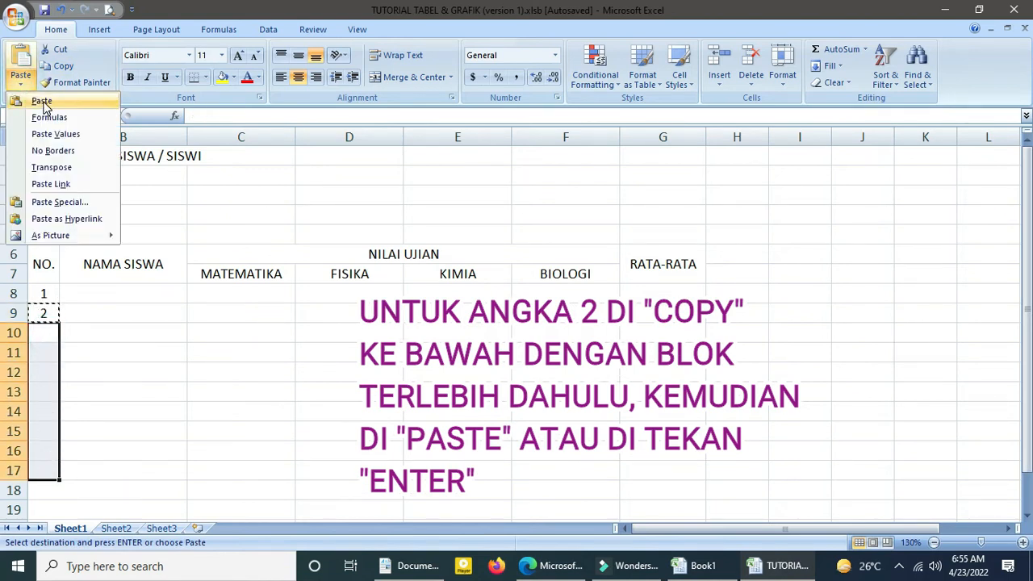
pyautogui.click(43, 102)
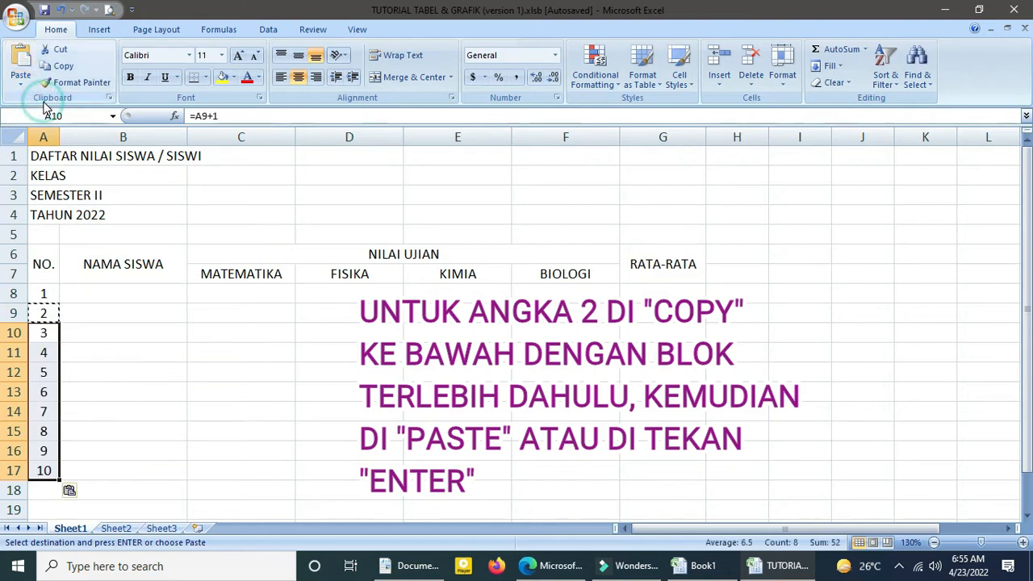
# Enter the first four student names in cells B8 to B11.
pyautogui.click(76, 294)
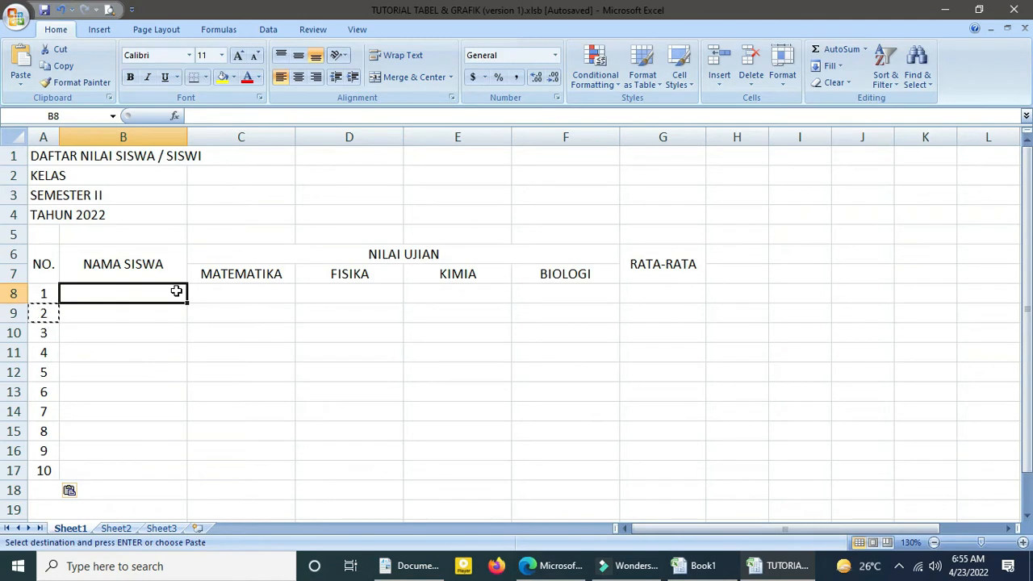
pyautogui.write('ALDI')
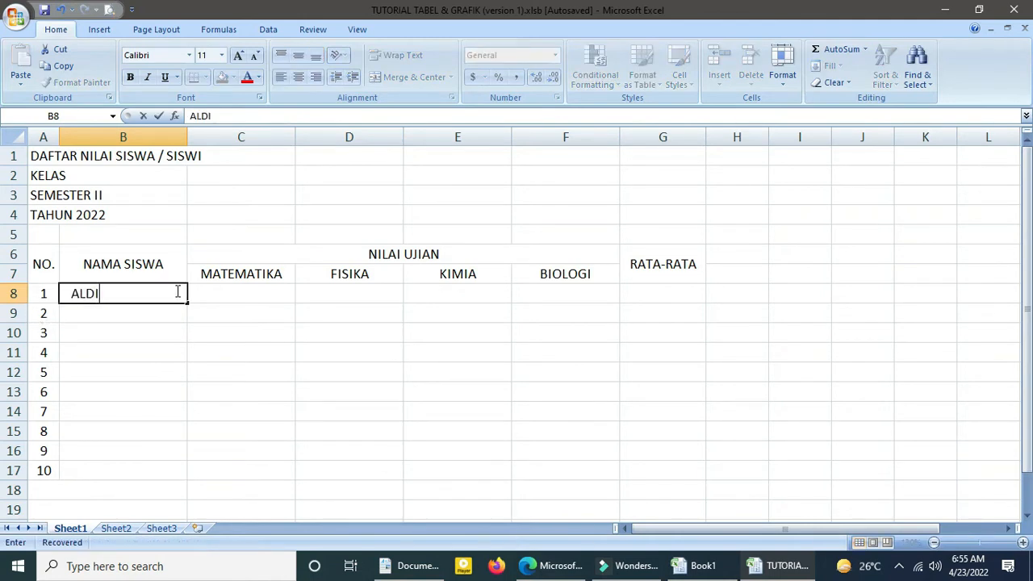
pyautogui.press('Return')
pyautogui.write('ASAR')
pyautogui.press('Return')
pyautogui.write('DED')
pyautogui.press('Return')
pyautogui.write('ANWAR')
pyautogui.press('Return')
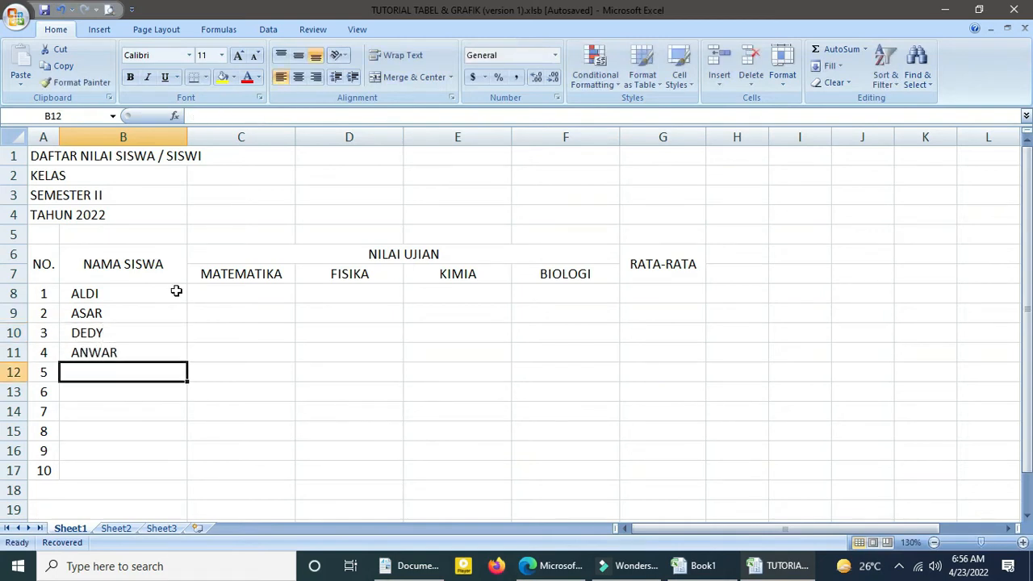
# Enter the next three student names in cells B12 to B14.
pyautogui.write('YULI')
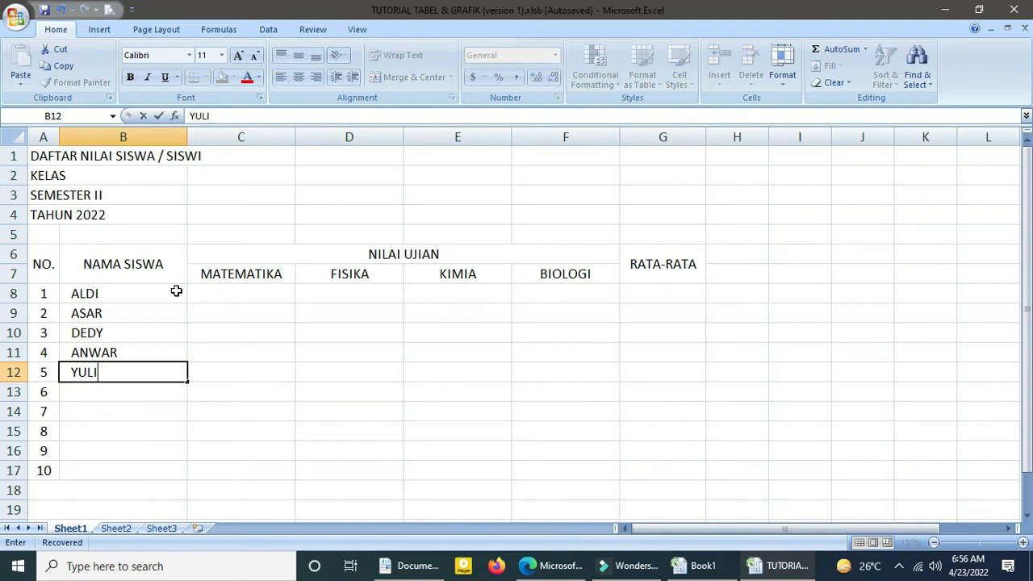
pyautogui.press('Return')
pyautogui.write('ANI')
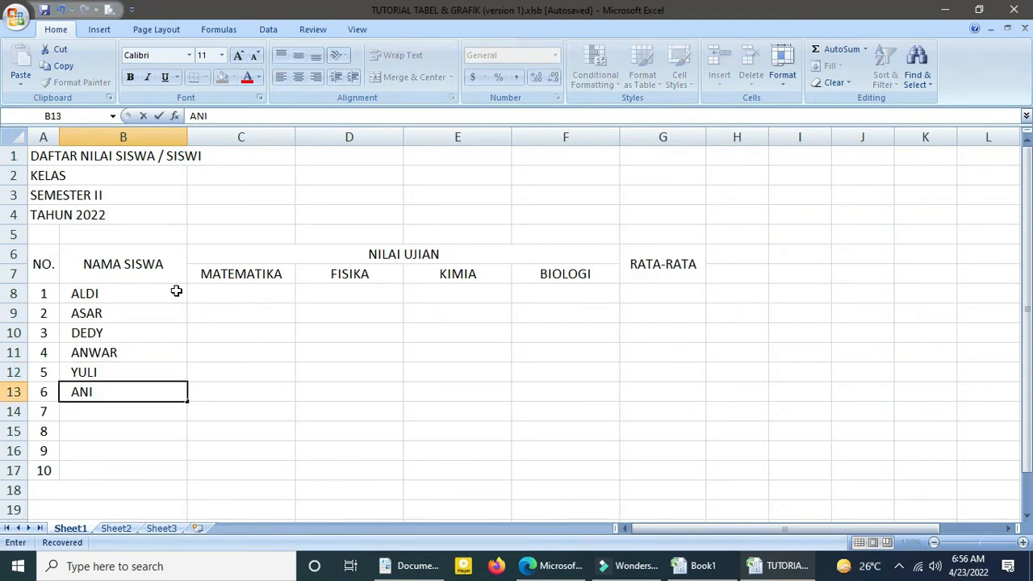
pyautogui.write('RA')
pyautogui.write('TA')
pyautogui.press('Return')
pyautogui.write('ANNISA')
pyautogui.press('Return')
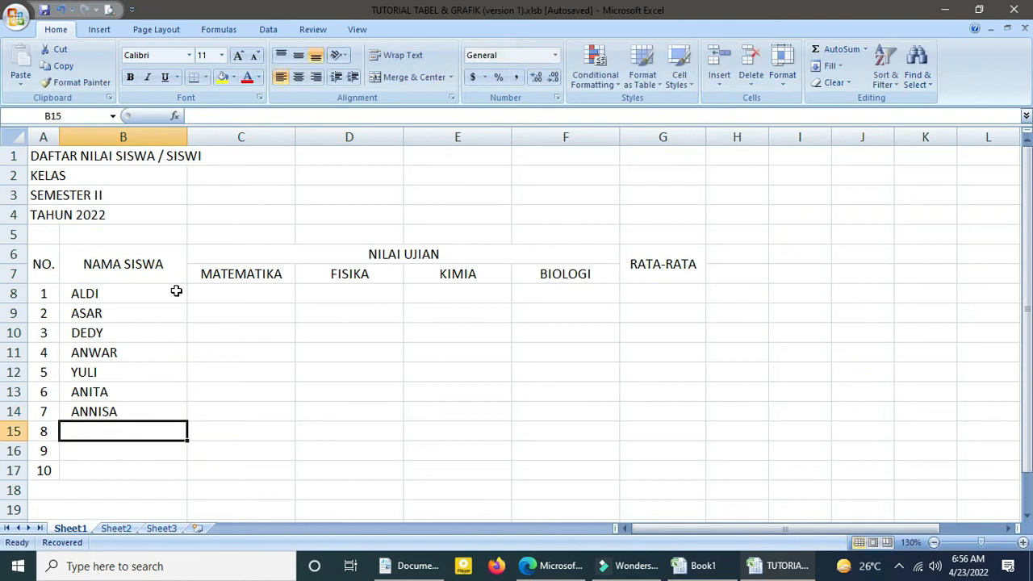
# Enter two more student names in cells B15 and B16.
pyautogui.write('NI')
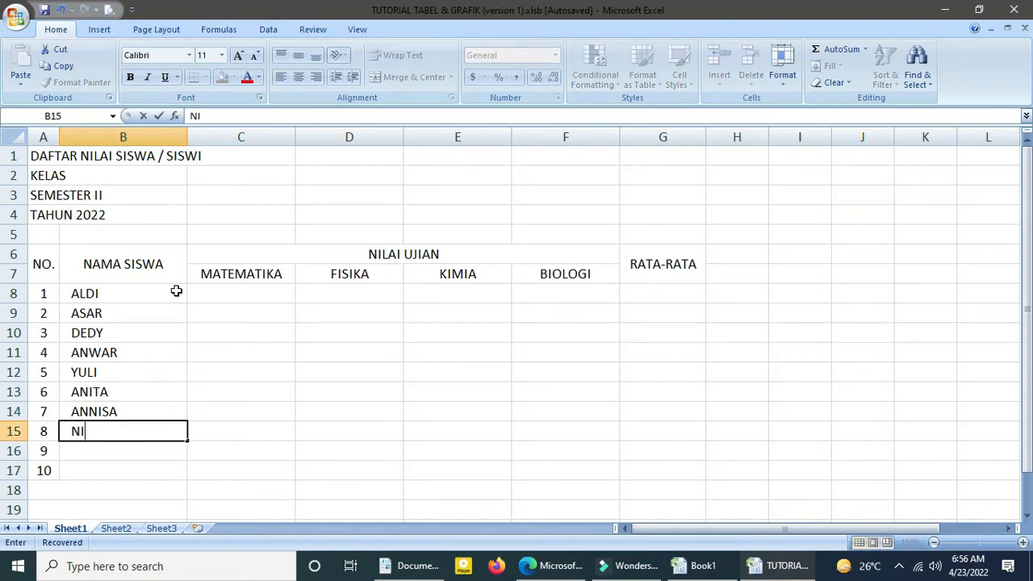
pyautogui.write('NA')
pyautogui.press('Return')
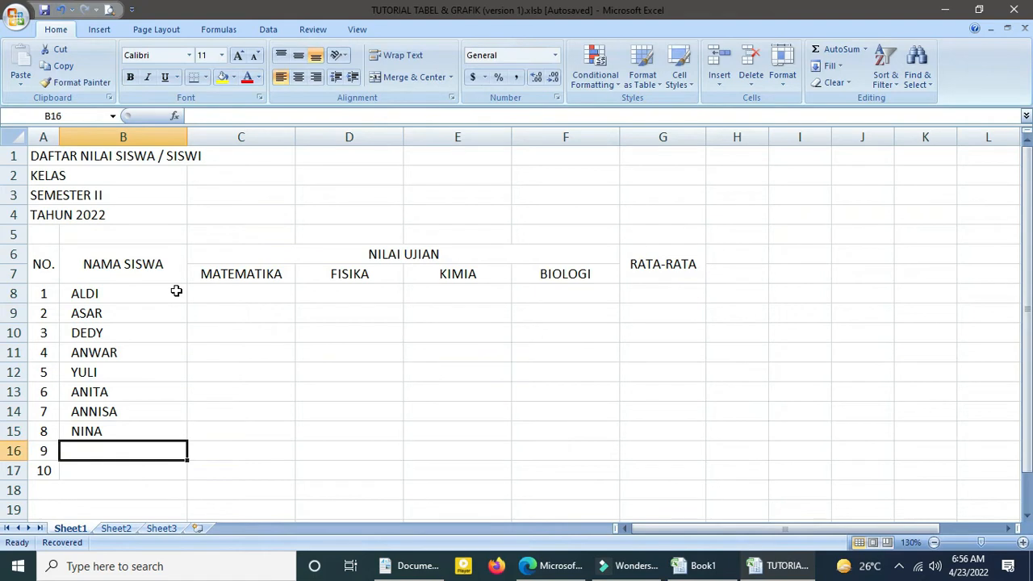
pyautogui.write('PUTRI')
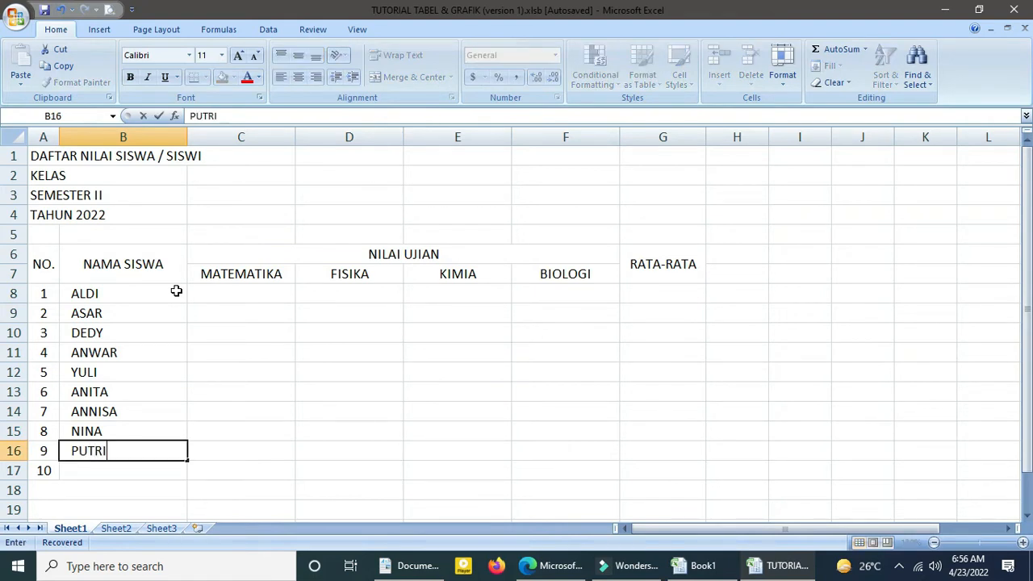
pyautogui.press('Return')
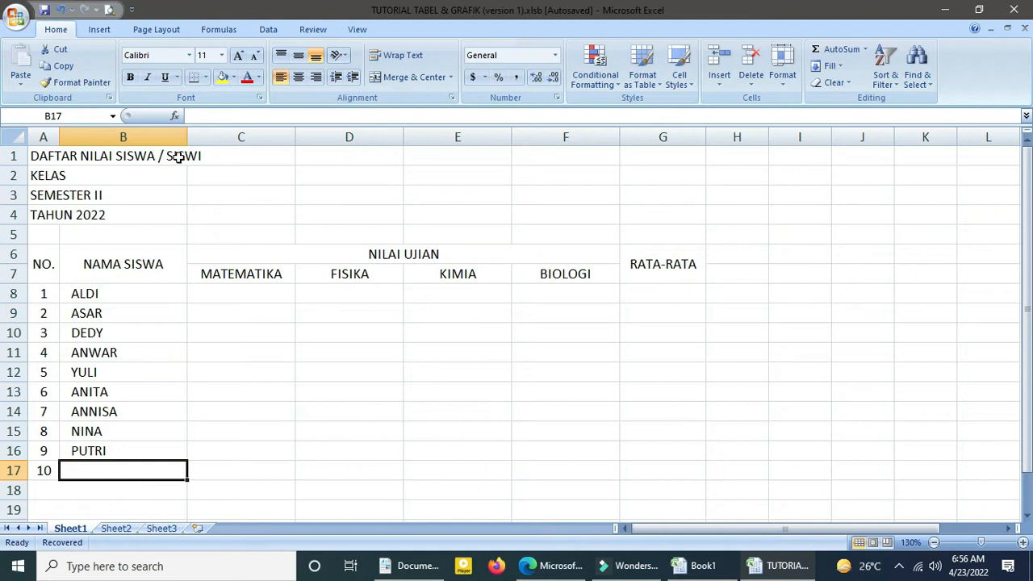
# Move the student names in B11 to B16 down one row by cutting and pasting them at B12.
pyautogui.click(93, 347)
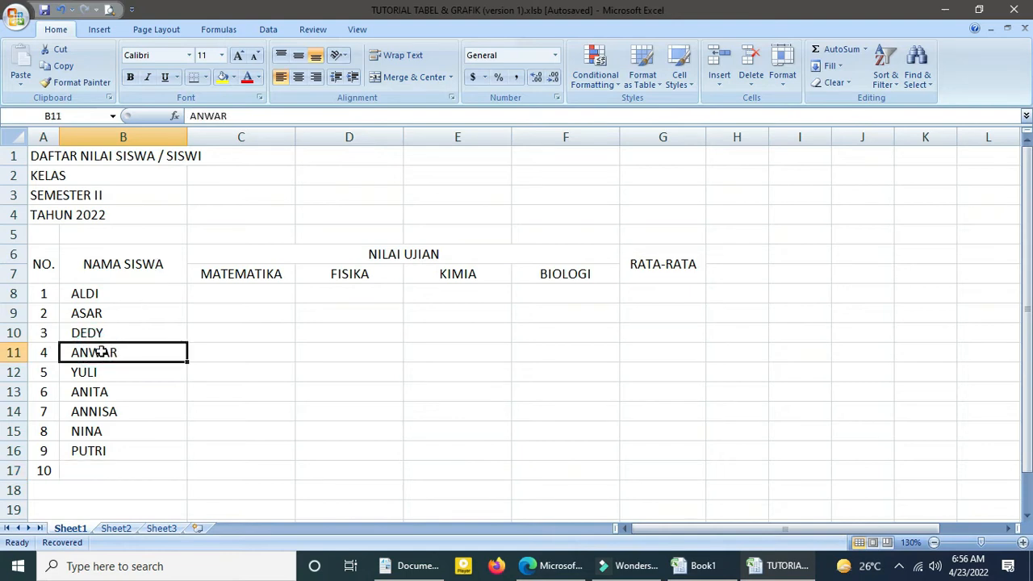
pyautogui.moveTo(120, 353); pyautogui.dragTo(115, 445)
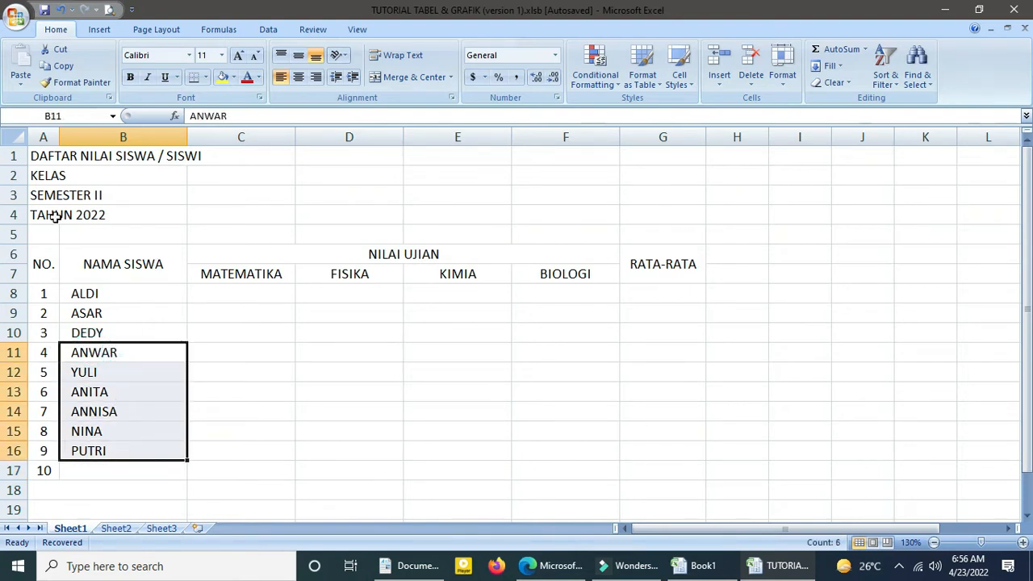
pyautogui.click(56, 49)
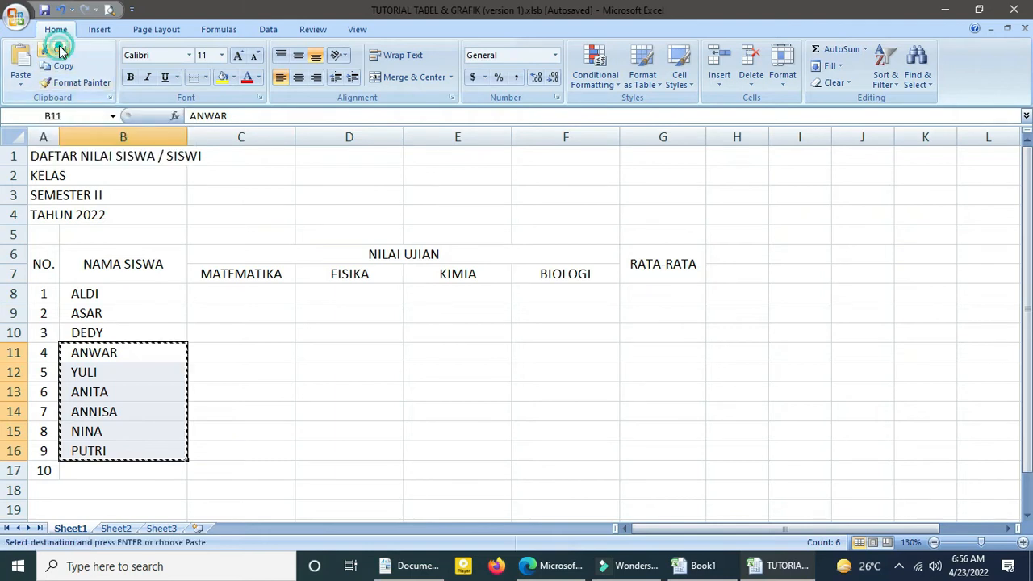
pyautogui.click(74, 372)
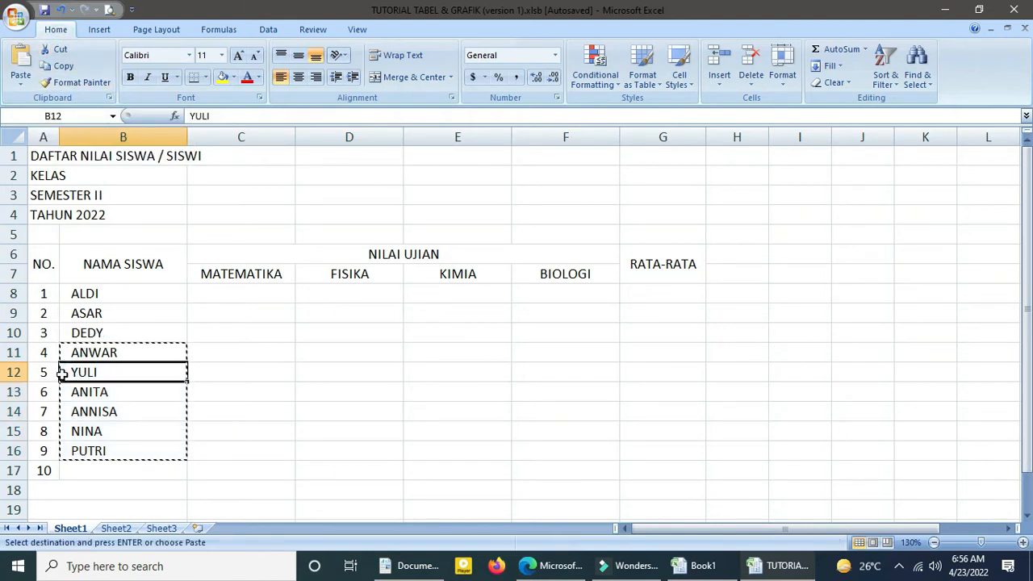
pyautogui.click(24, 82)
pyautogui.click(29, 102)
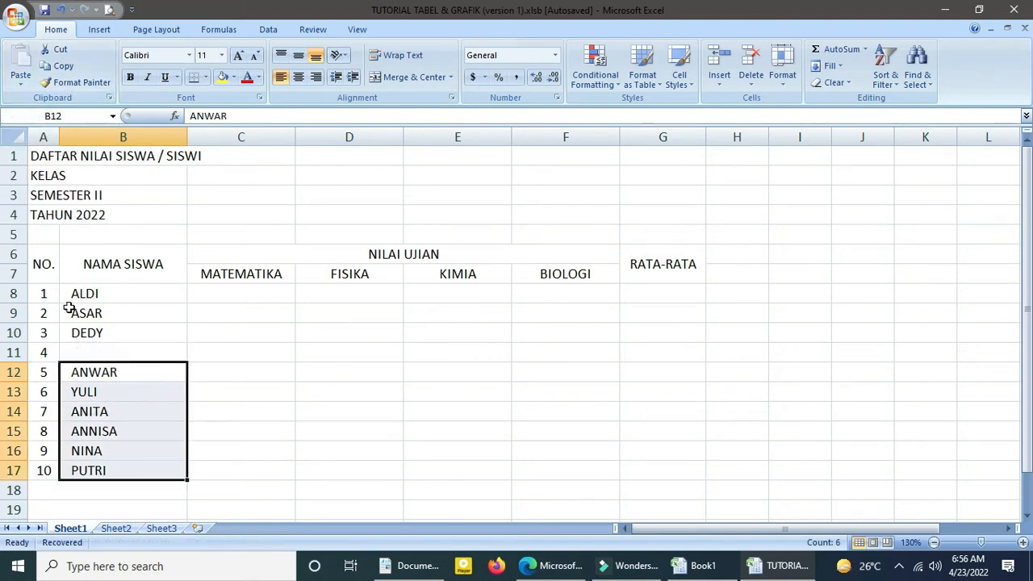
# Enter the missing student name in the empty cell B11.
pyautogui.click(93, 352)
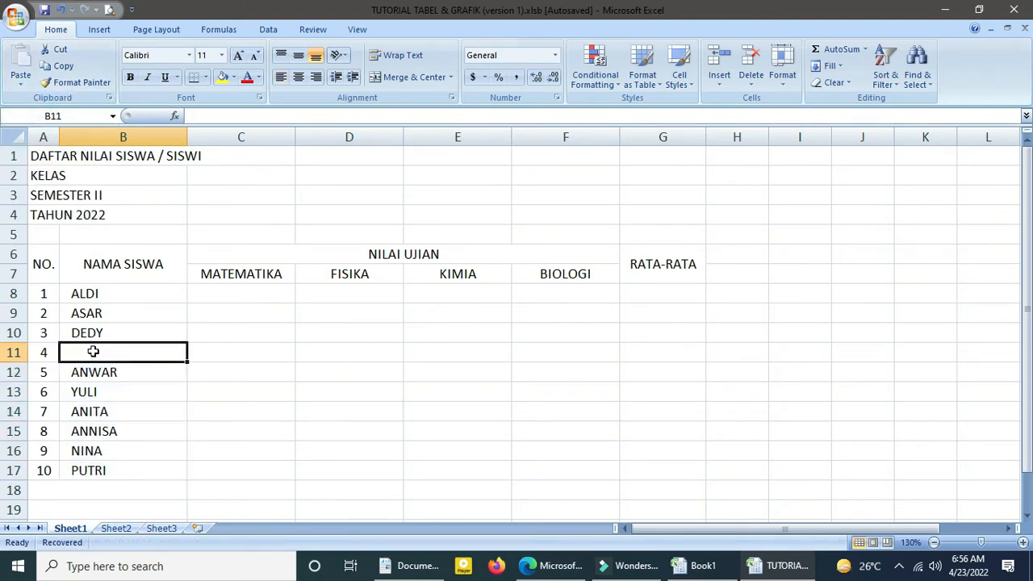
pyautogui.write('NE')
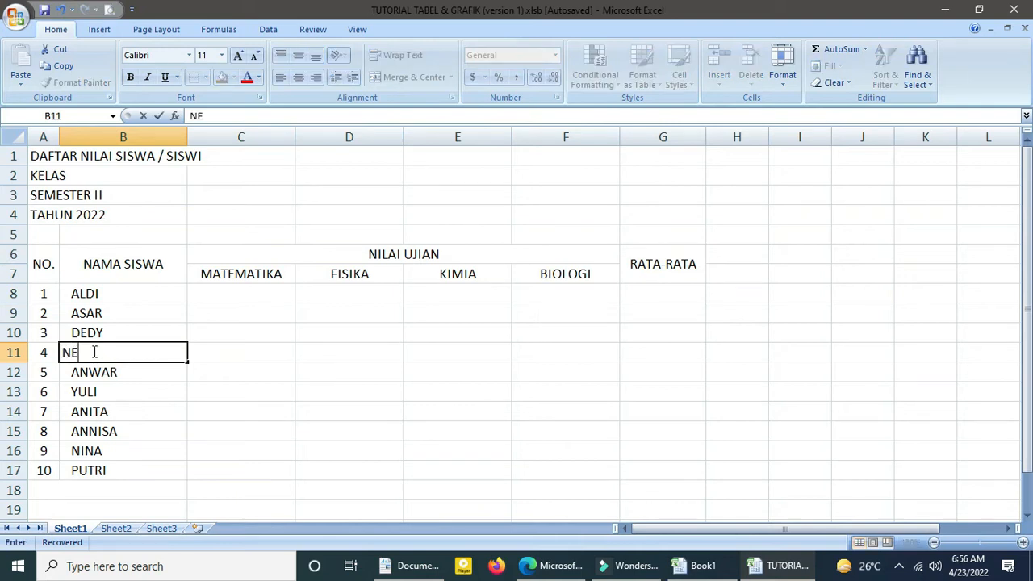
pyautogui.write('YMAR')
pyautogui.press('Return')
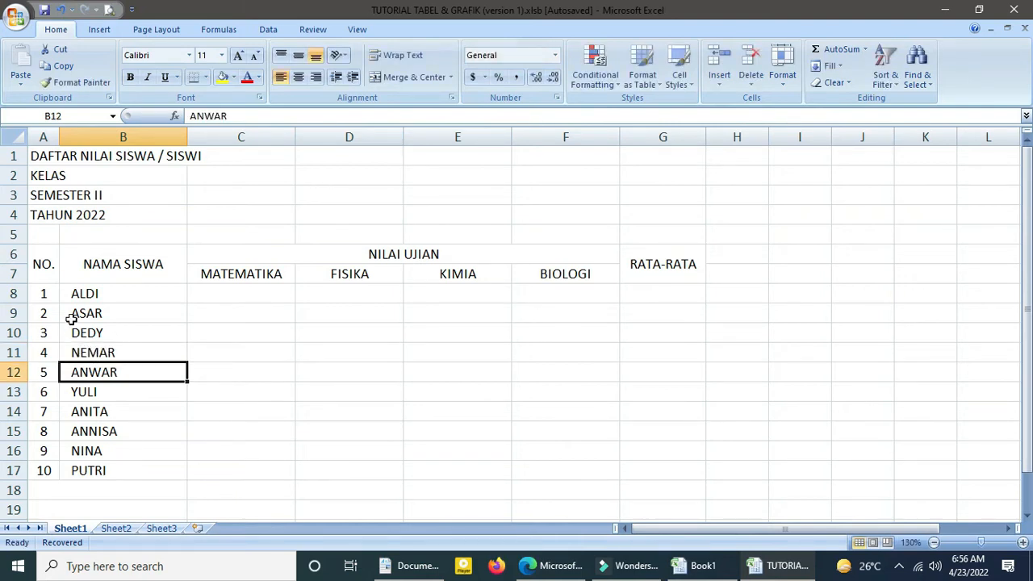
# Merge and center the DAFTAR NILAI SISWA / SISWI title across A1 to G1 and the KELAS heading across A2 to G2.
pyautogui.click(40, 155)
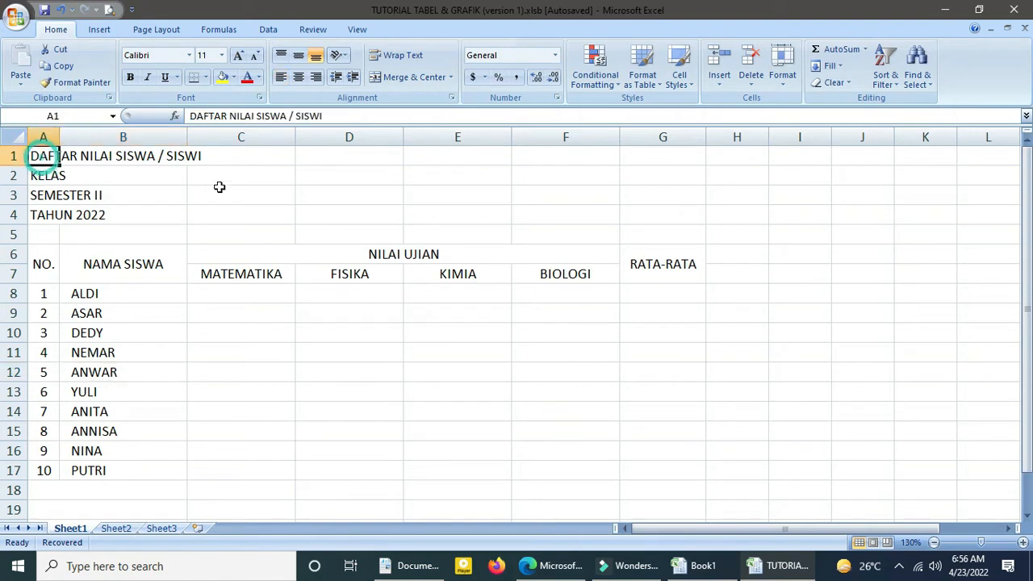
pyautogui.keyDown('shift'); pyautogui.click(680, 159); pyautogui.keyUp('shift')
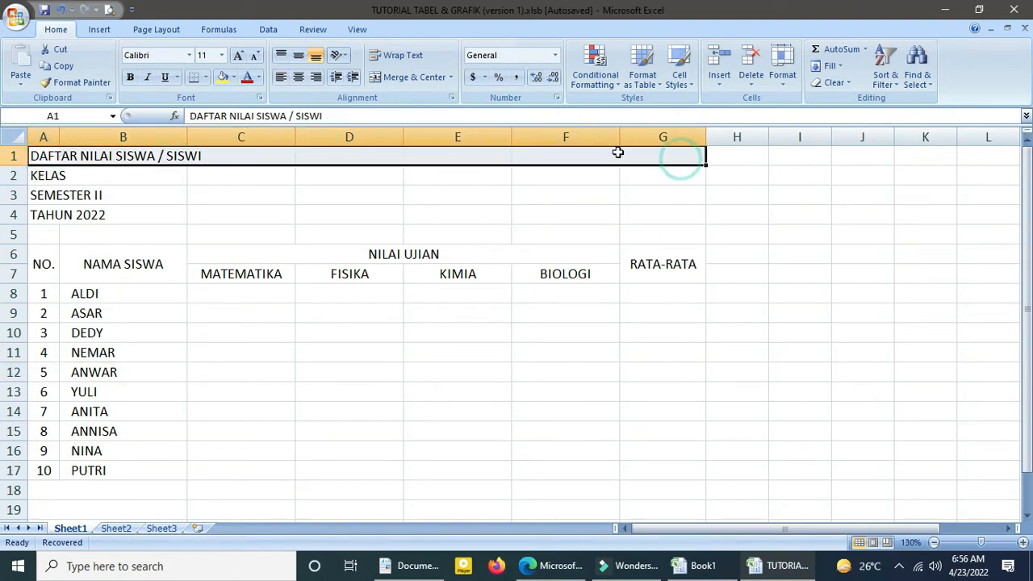
pyautogui.click(399, 77)
pyautogui.moveTo(61, 169); pyautogui.dragTo(646, 175)
pyautogui.click(377, 77)
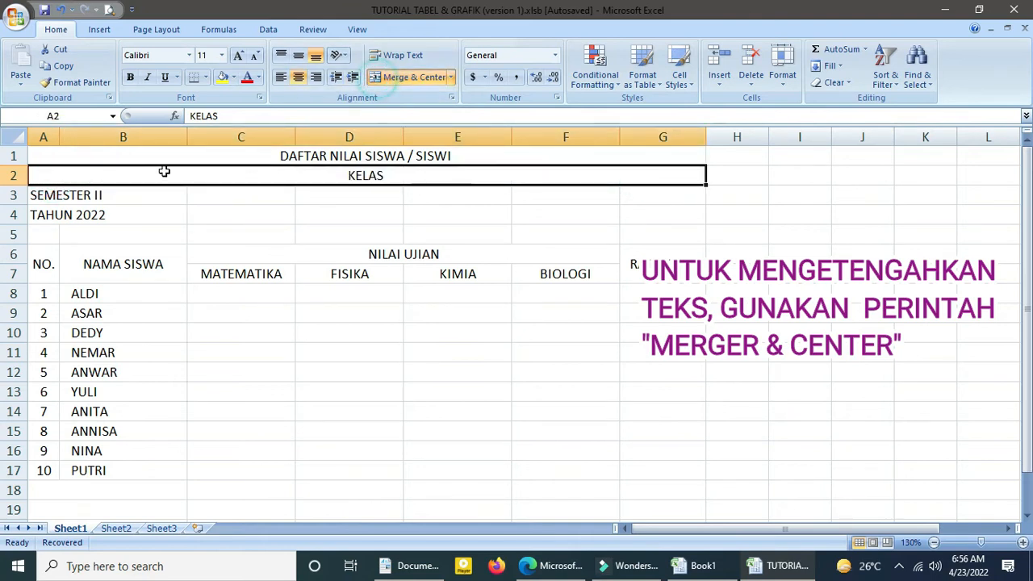
# Merge and center the SEMESTER II heading across A3 to G3 and the TAHUN 2022 heading across A4 to G4.
pyautogui.click(48, 196)
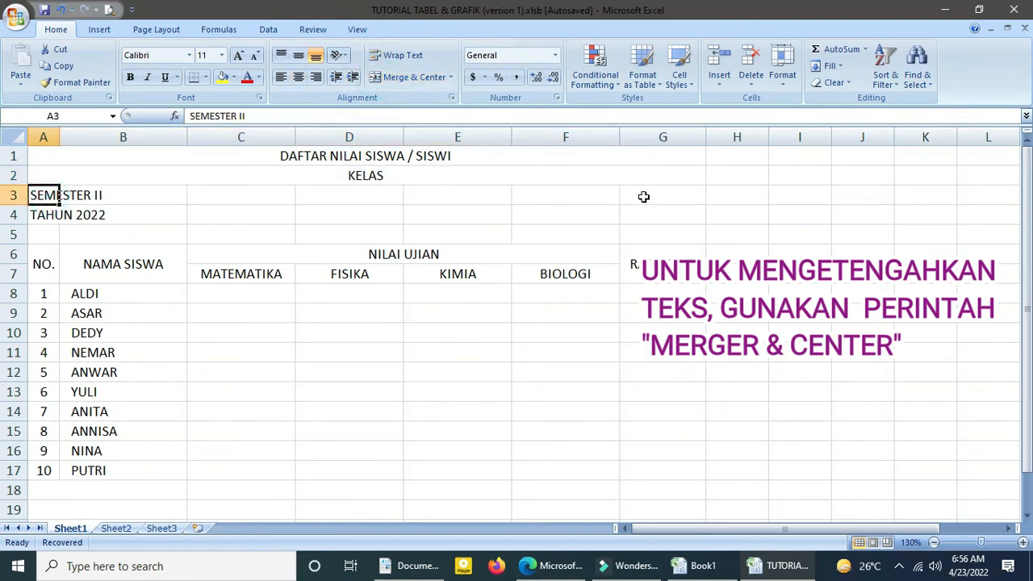
pyautogui.moveTo(646, 192); pyautogui.dragTo(647, 193)
pyautogui.click(395, 77)
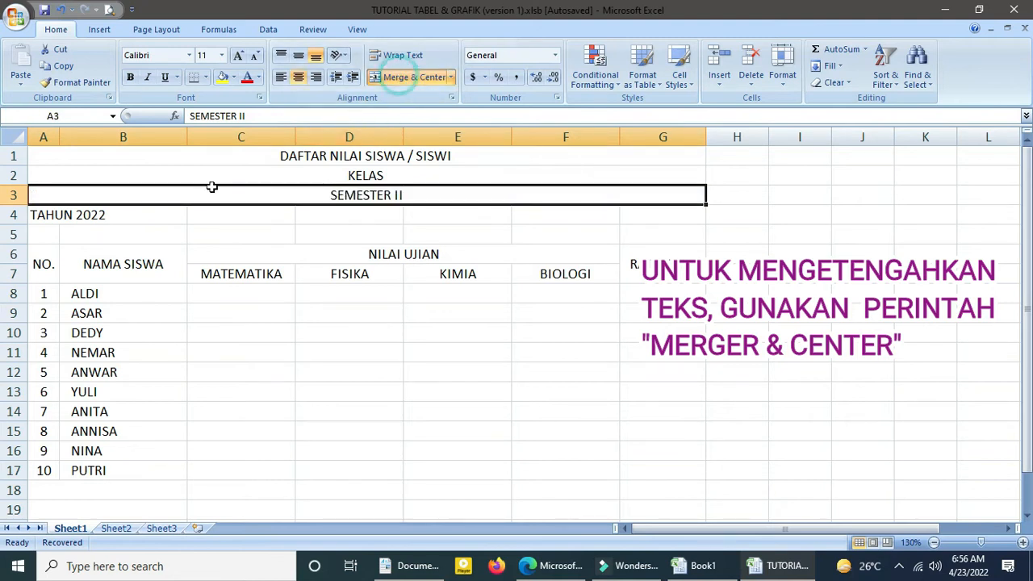
pyautogui.click(56, 212)
pyautogui.moveTo(620, 217); pyautogui.dragTo(634, 217)
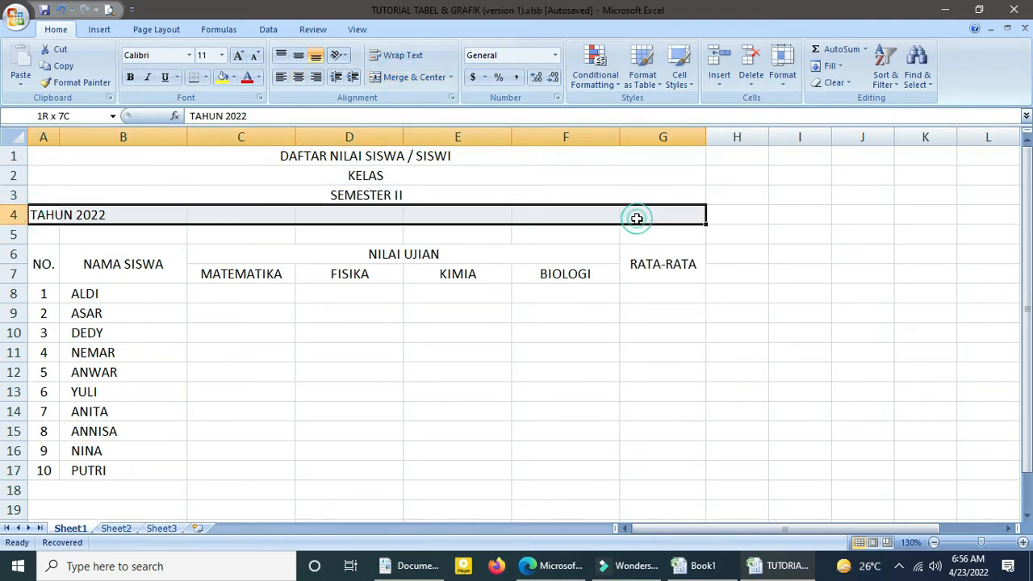
pyautogui.click(389, 78)
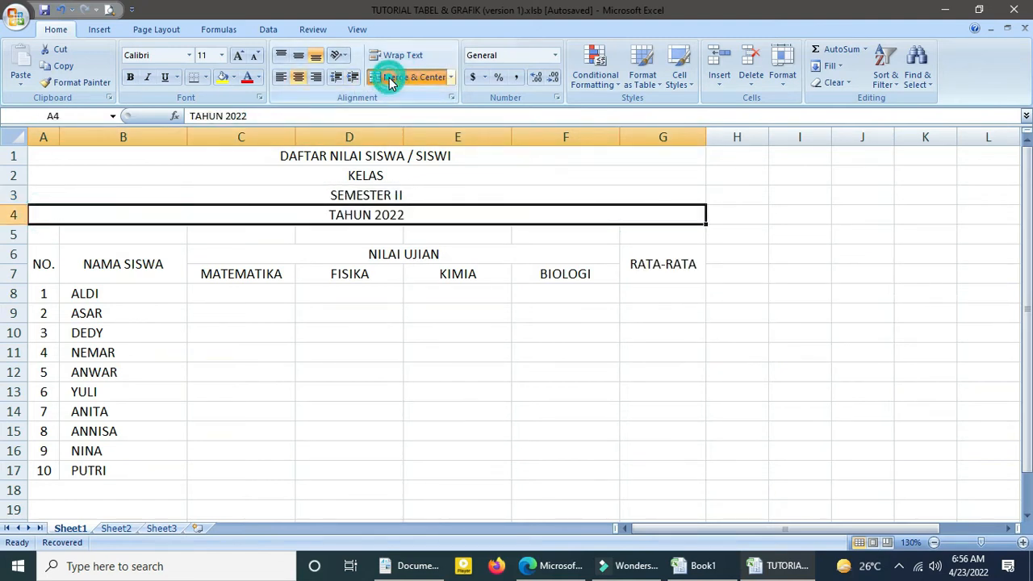
# Make the four title lines in rows 1 to 4 bold.
pyautogui.click(329, 252)
pyautogui.moveTo(53, 156); pyautogui.dragTo(246, 210)
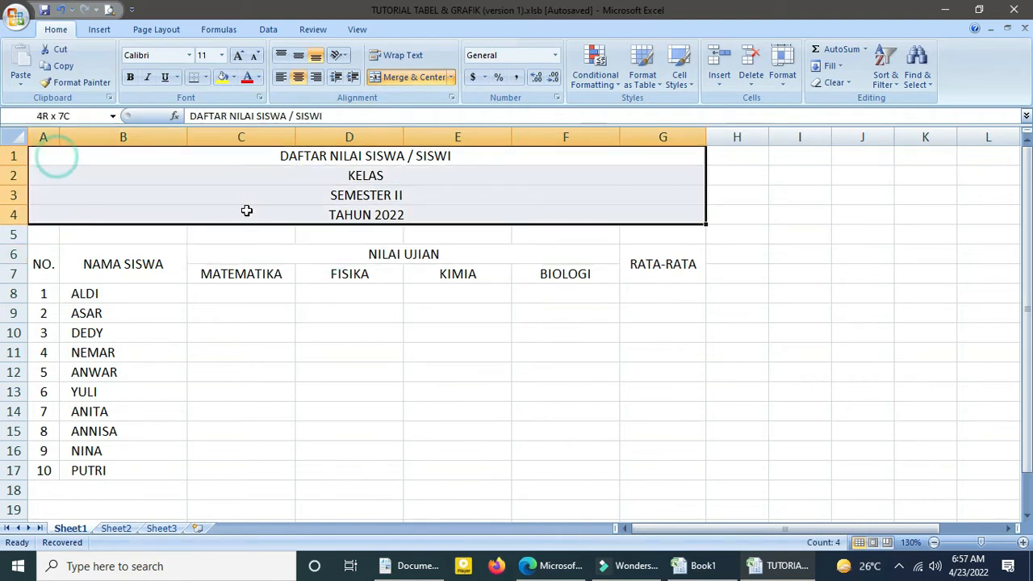
pyautogui.click(134, 80)
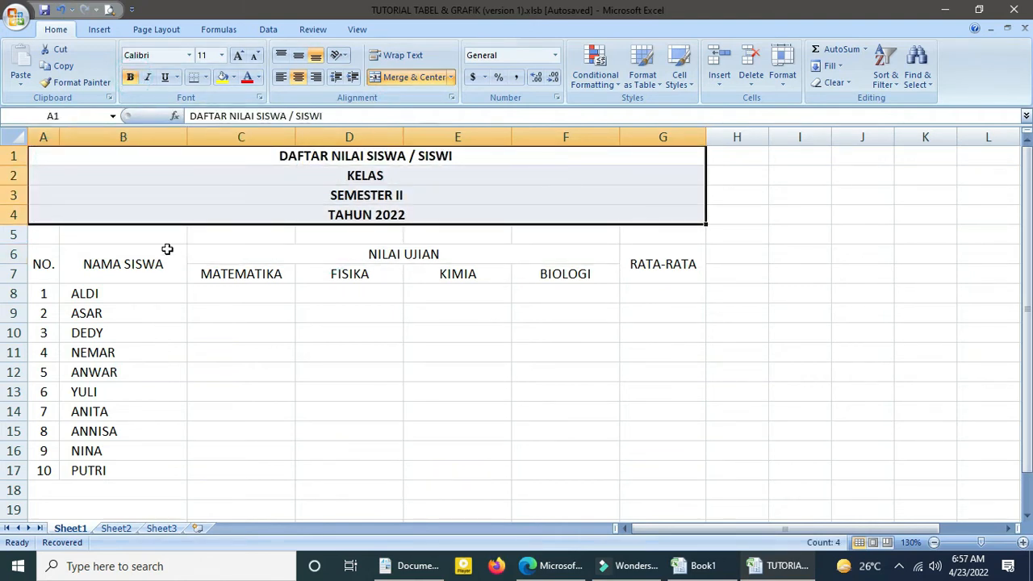
# Apply outline and inside borders to the table range A6 to G17 in the cell format settings.
pyautogui.moveTo(44, 256); pyautogui.dragTo(629, 465)
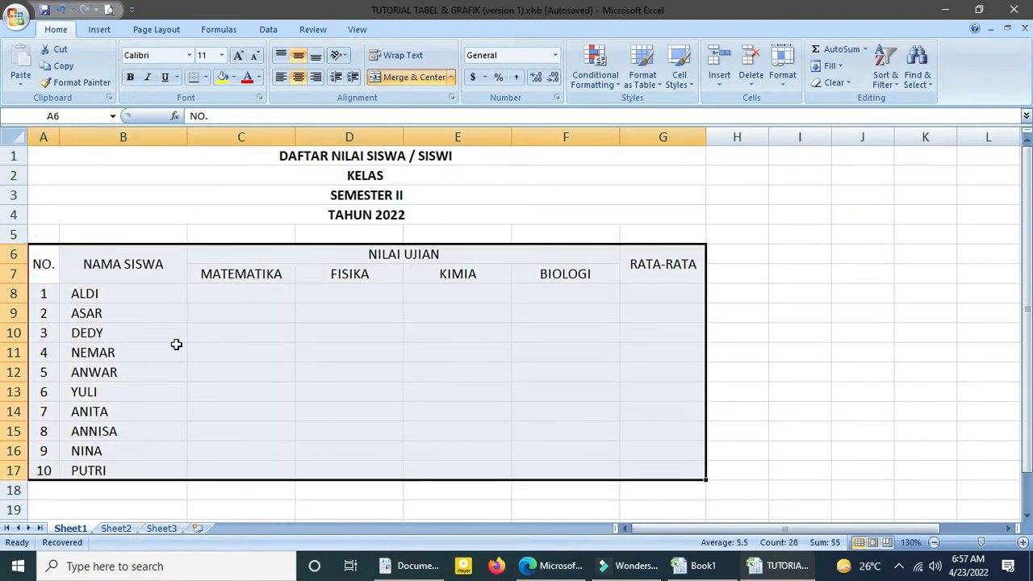
pyautogui.rightClick(219, 321)
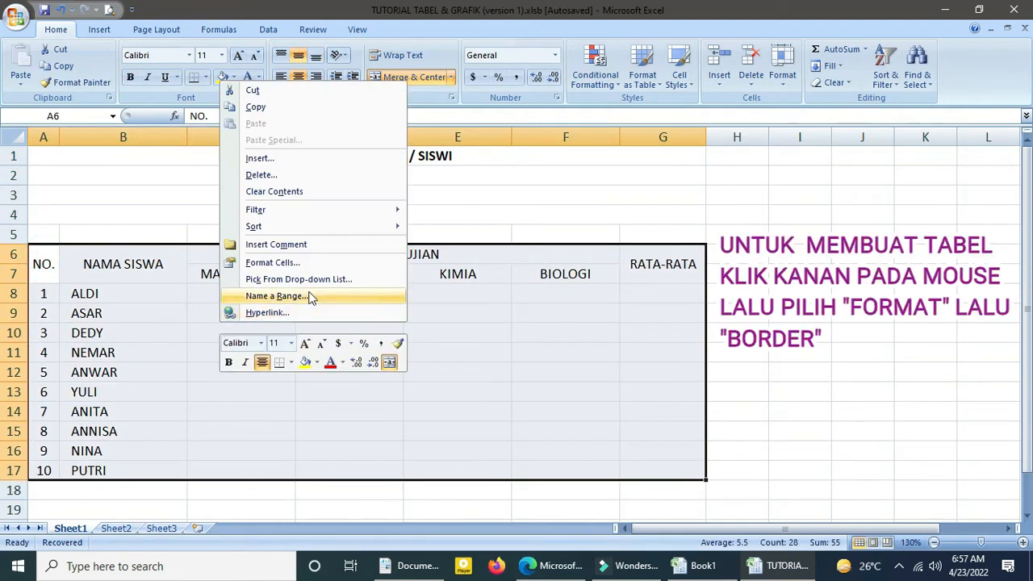
pyautogui.click(273, 263)
pyautogui.click(323, 164)
pyautogui.click(284, 160)
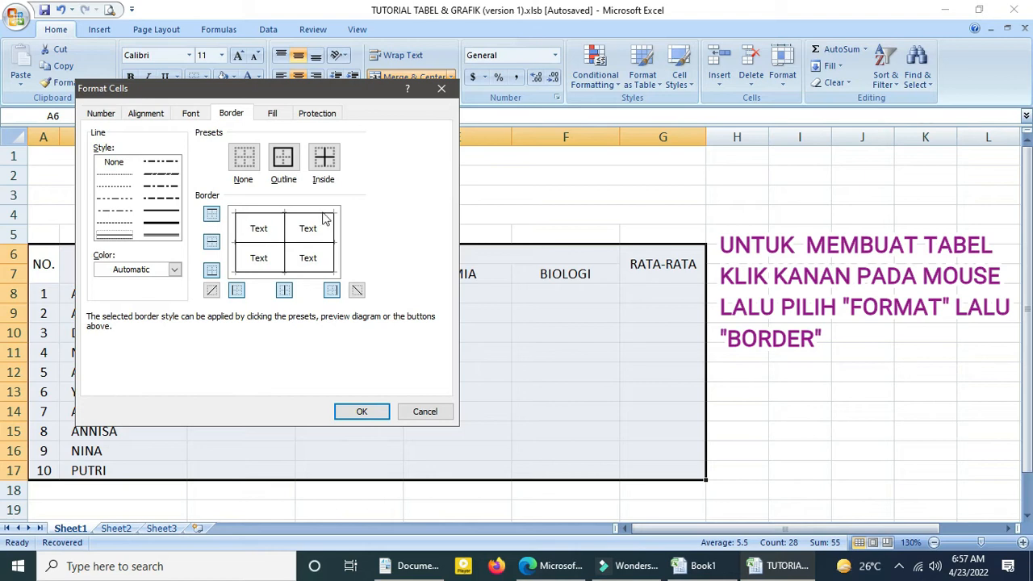
pyautogui.click(350, 410)
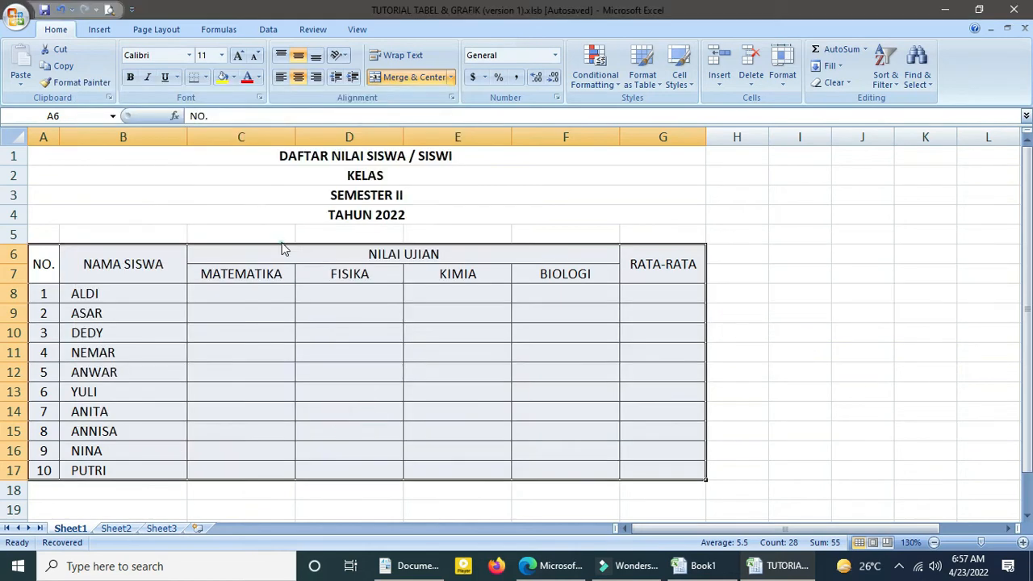
# Make the table header cells A6 to G7 bold.
pyautogui.click(202, 271)
pyautogui.moveTo(46, 260); pyautogui.dragTo(662, 274)
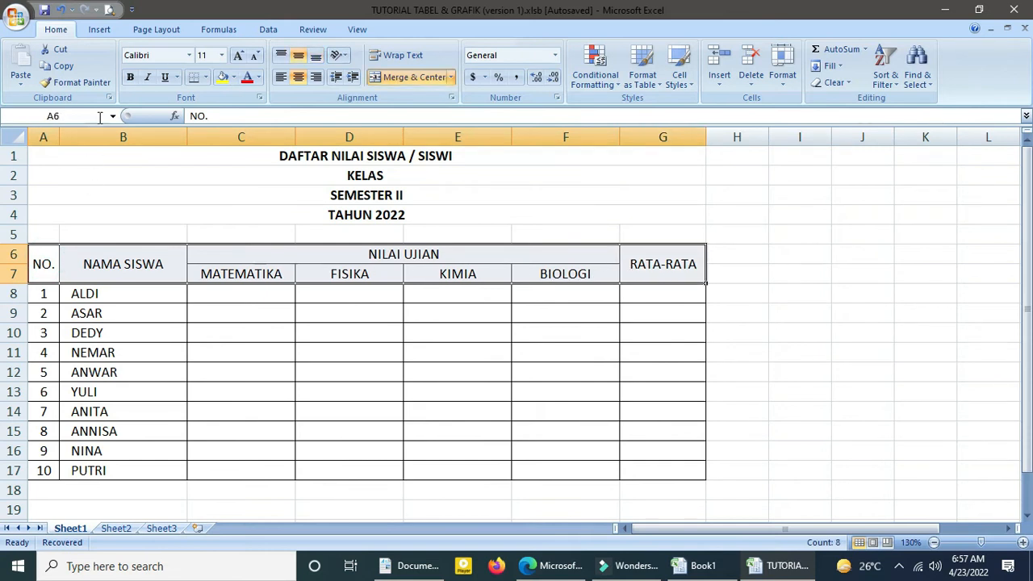
pyautogui.click(130, 78)
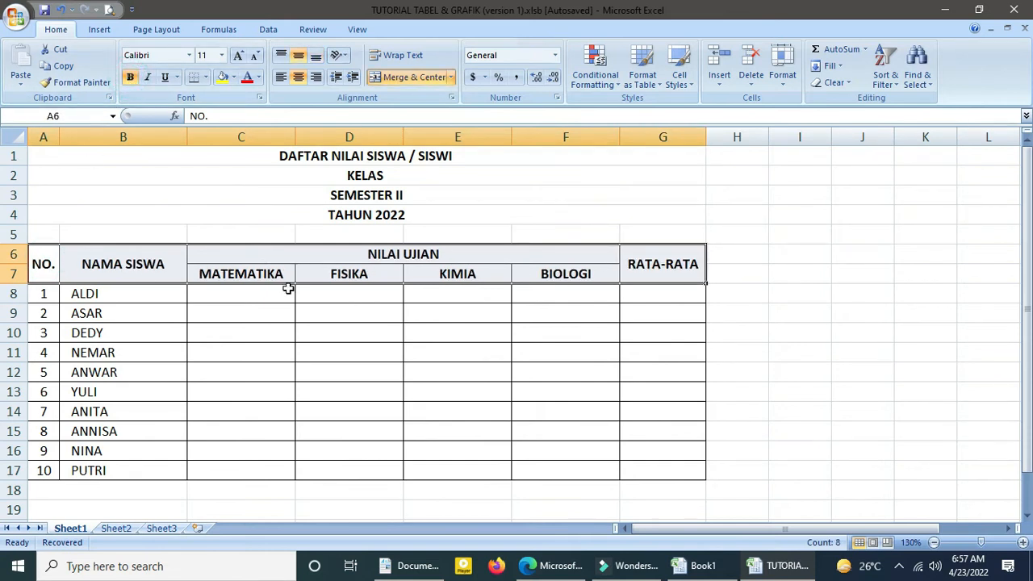
pyautogui.click(245, 312)
pyautogui.scroll(-1, 162, 275)
pyautogui.scroll(1, 161, 275)
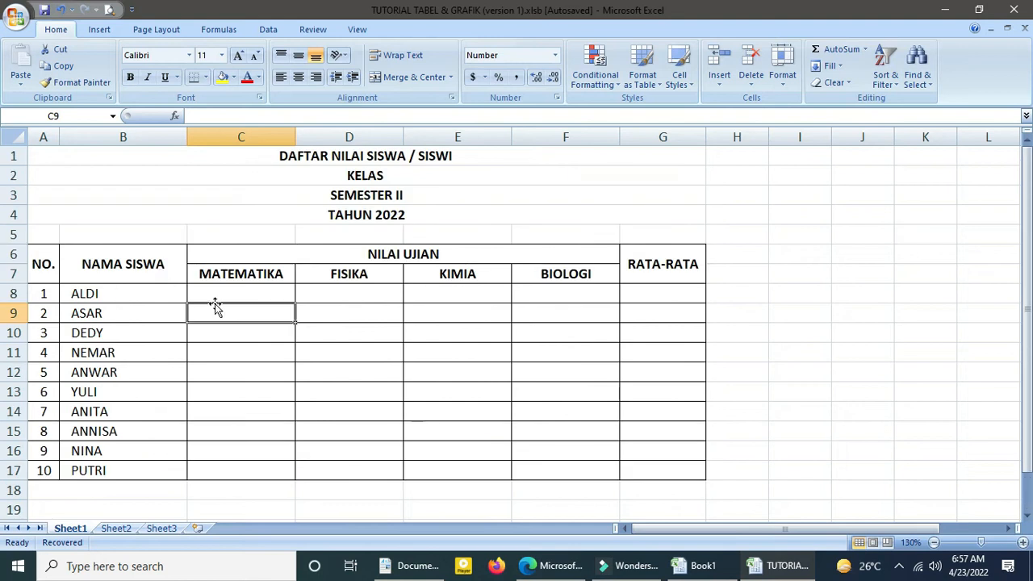
pyautogui.scroll(-1, 166, 276)
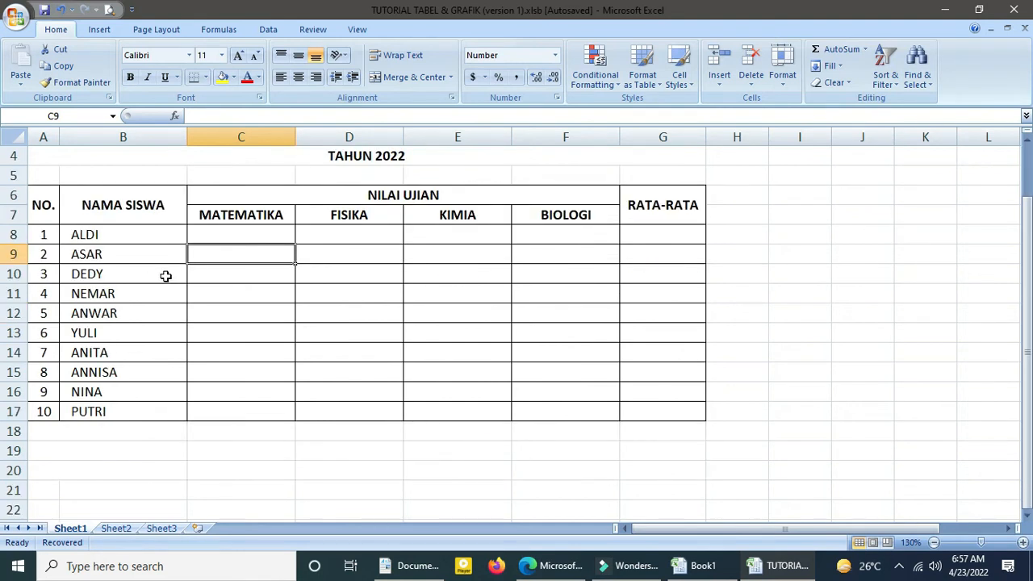
# Enter the MATEMATIKA grades 7.5, 8, 7, 6.5, 9.5, 8.5, 8, 7, 8 and 6.5 in cells C8 to C17.
pyautogui.scroll(1, 169, 289)
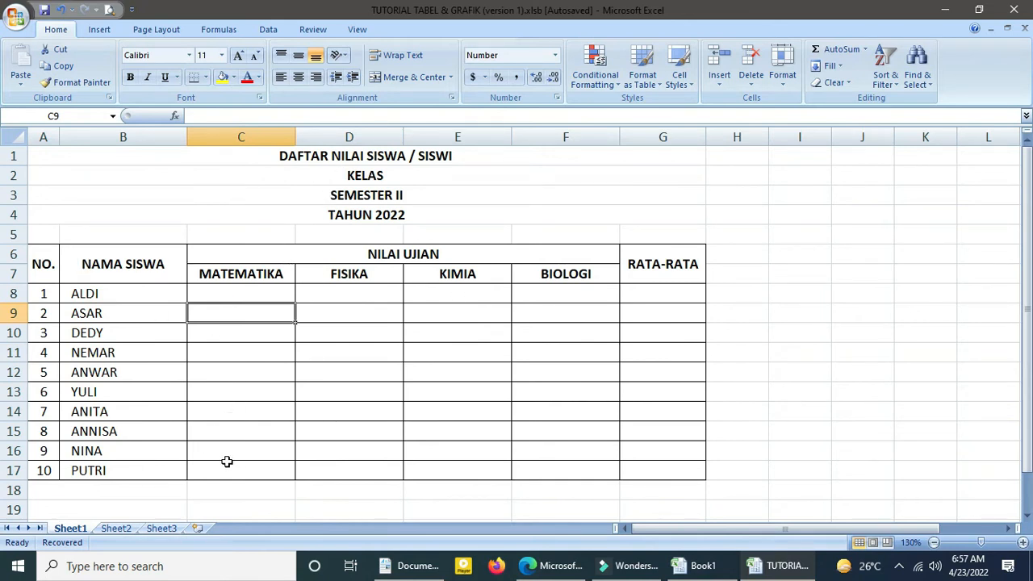
pyautogui.doubleClick(214, 295)
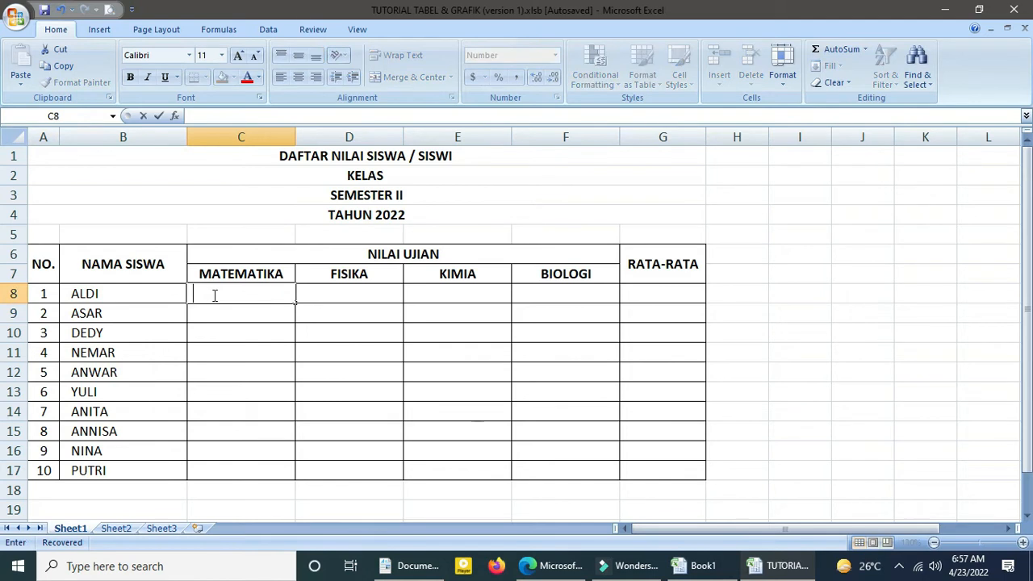
pyautogui.press('Escape')
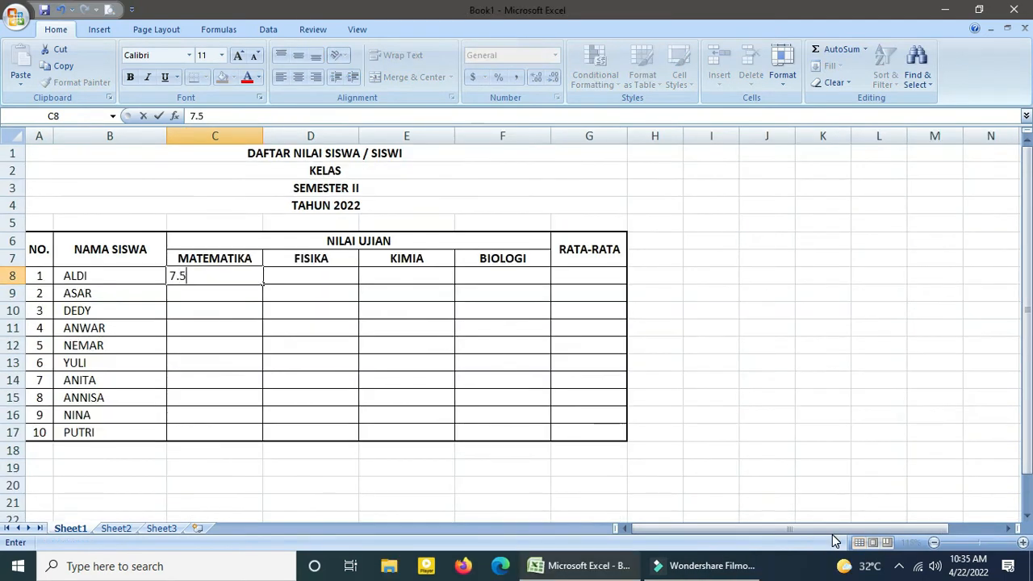
pyautogui.press('Return')
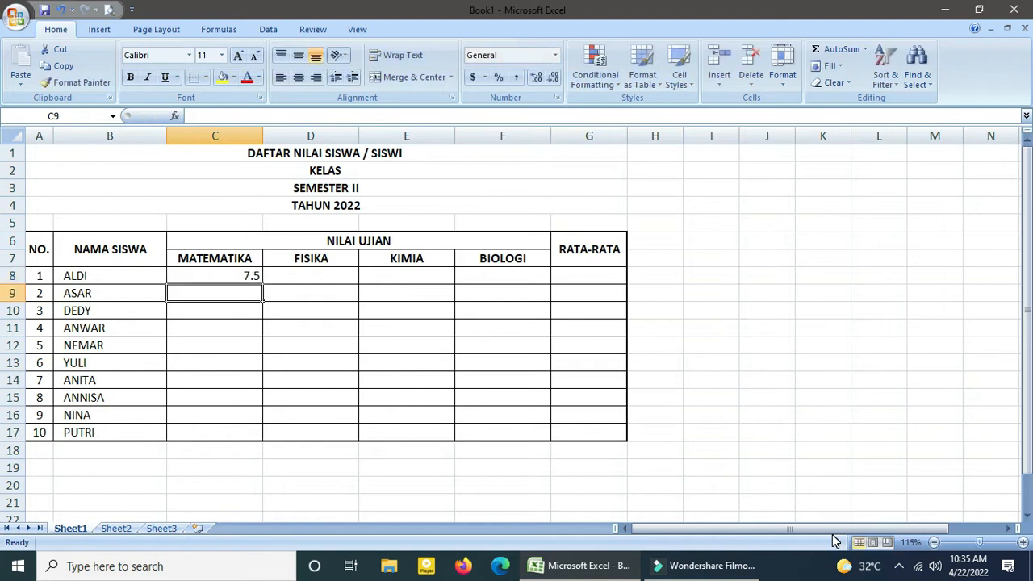
pyautogui.write('8')
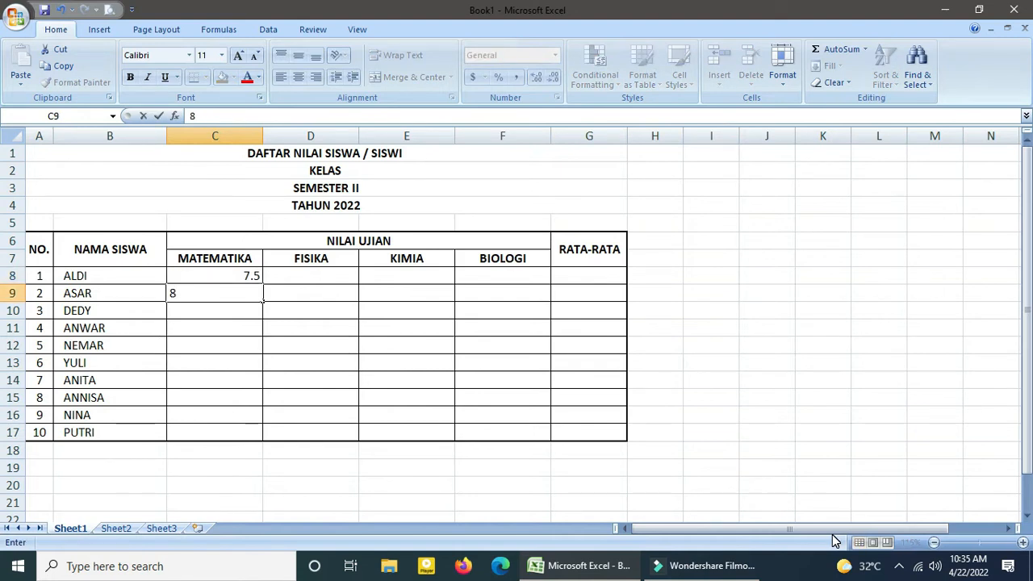
pyautogui.write('.0')
pyautogui.press('Return')
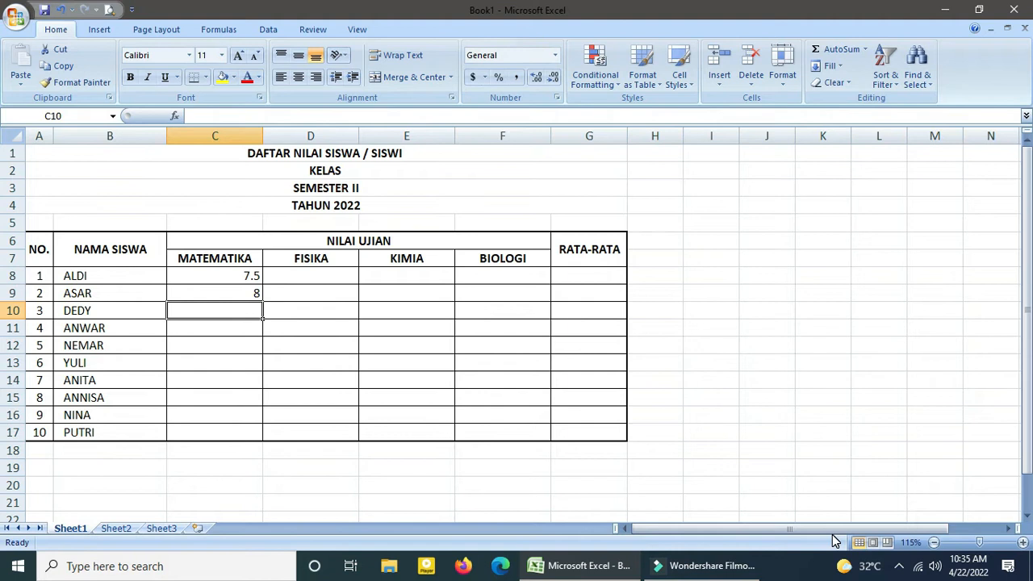
pyautogui.write('7')
pyautogui.press('Return')
pyautogui.write('6.5')
pyautogui.press('Return')
pyautogui.write('9.5')
pyautogui.press('Return')
pyautogui.write('8.5')
pyautogui.press('Return')
pyautogui.write('8')
pyautogui.press('Return')
pyautogui.write('7 8')
pyautogui.press('Return')
pyautogui.write('6.5')
# Enter the FISIKA grades 7, 7.5, 8, 7, 6.5, 8, 7, 6, 7.5 and 7.5 in cells D8 to D17.
pyautogui.press('Return')
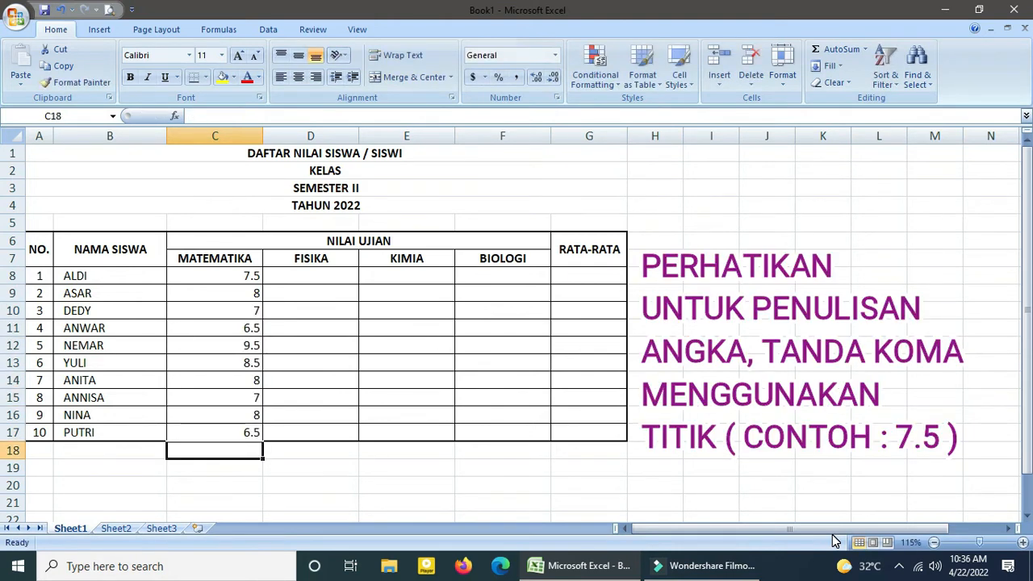
pyautogui.click(311, 275)
pyautogui.write('7')
pyautogui.press('Return')
pyautogui.write('7.5 8 7')
# Enter the BIOLOGI grades 7, 7.5, 8, 8, 8.5, 6.5, 7.5, 7, 8 and 8.5 in cells F8 to F17.
pyautogui.press('Return')
pyautogui.write('6.')
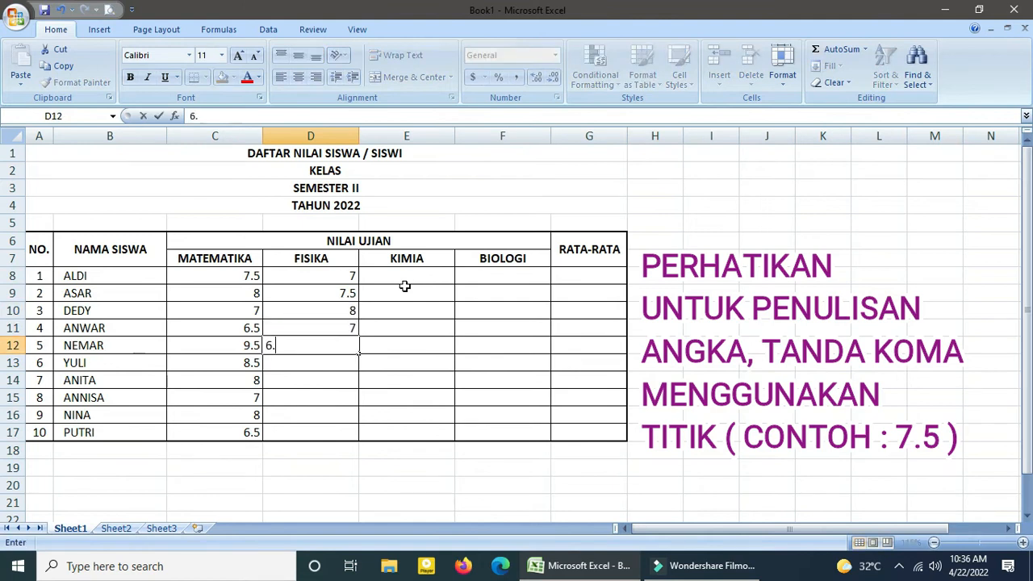
pyautogui.write('5 8 7 6 7.5 7.5')
# Enter the KIMIA grades 6, 7.5, 8, 7.5, 6.5, 7, 7, 6.5, 7.5 and 8.5 in cells E8 to E17.
pyautogui.click(410, 279)
pyautogui.write('6 7.5 8 7.5 6.5 7 7 6.5 7.5 8.5')
pyautogui.click(505, 277)
pyautogui.write('7')
pyautogui.press('Return')
pyautogui.write('7.5 8')
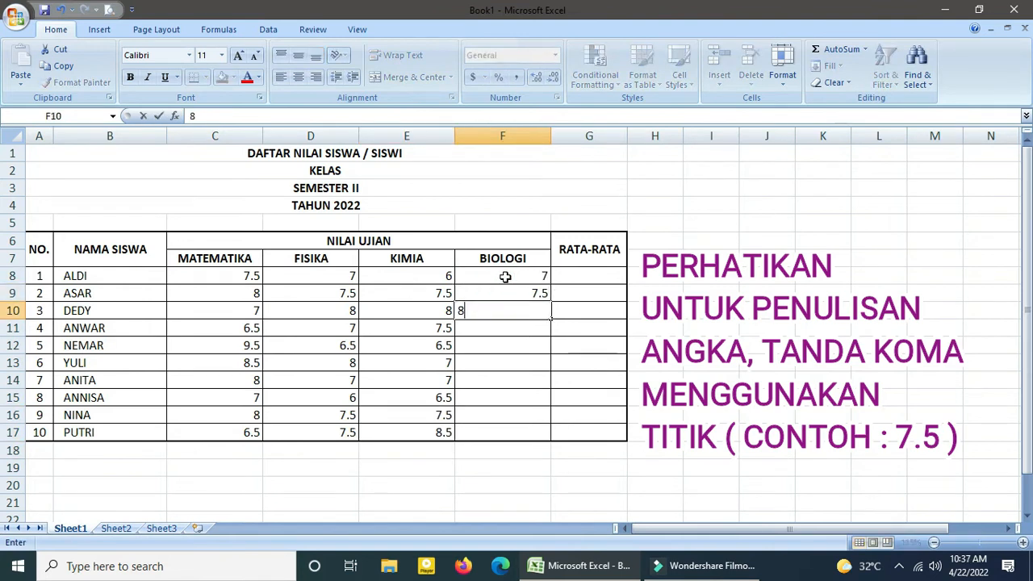
pyautogui.write(' 8 8.5 6.5 7.5 7 8 8.5')
pyautogui.press('Return')
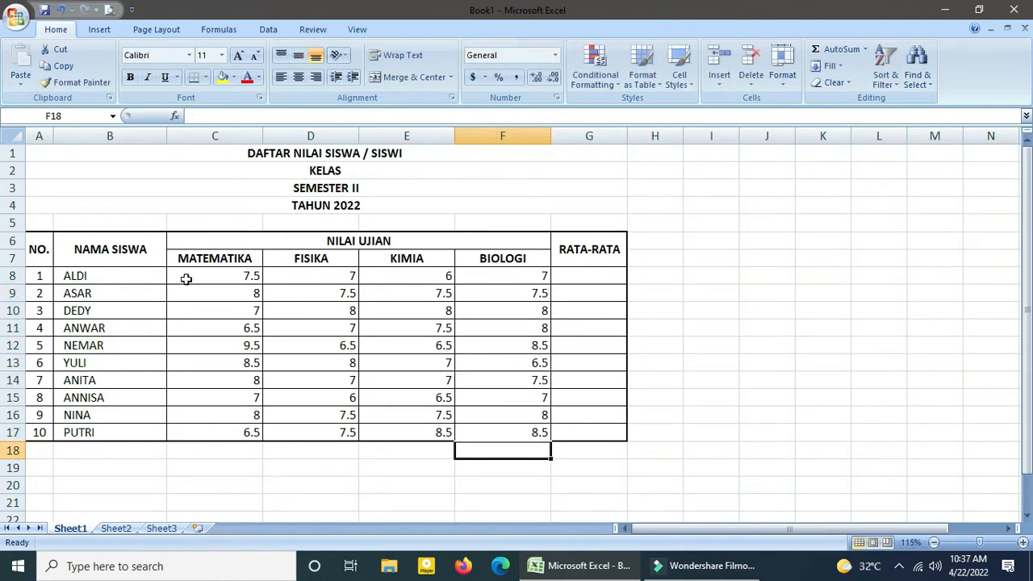
# Format all the subject grades in C8 to F17 with two decimal places.
pyautogui.moveTo(253, 276); pyautogui.dragTo(256, 415)
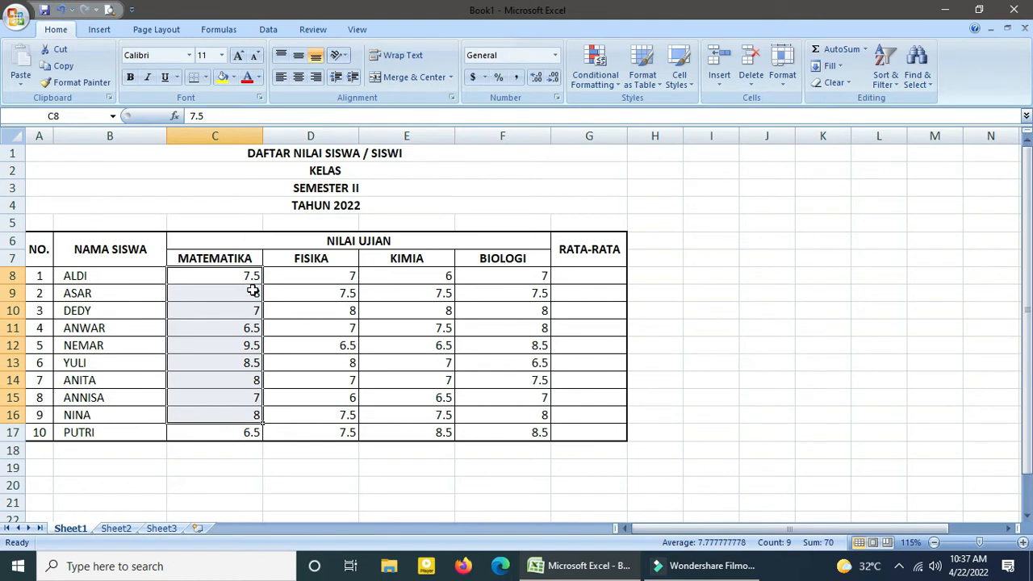
pyautogui.click(337, 279)
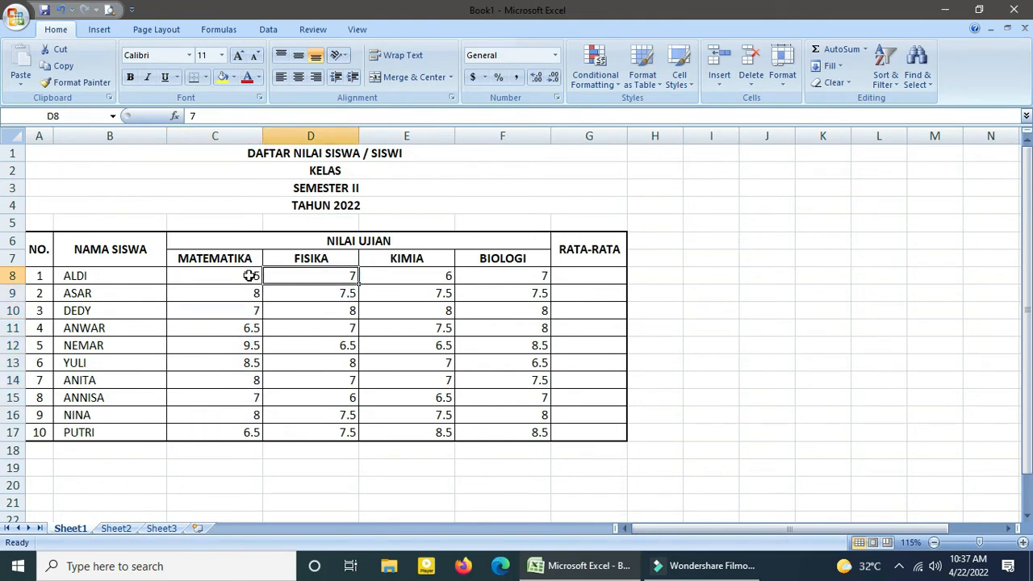
pyautogui.moveTo(242, 276); pyautogui.dragTo(537, 430)
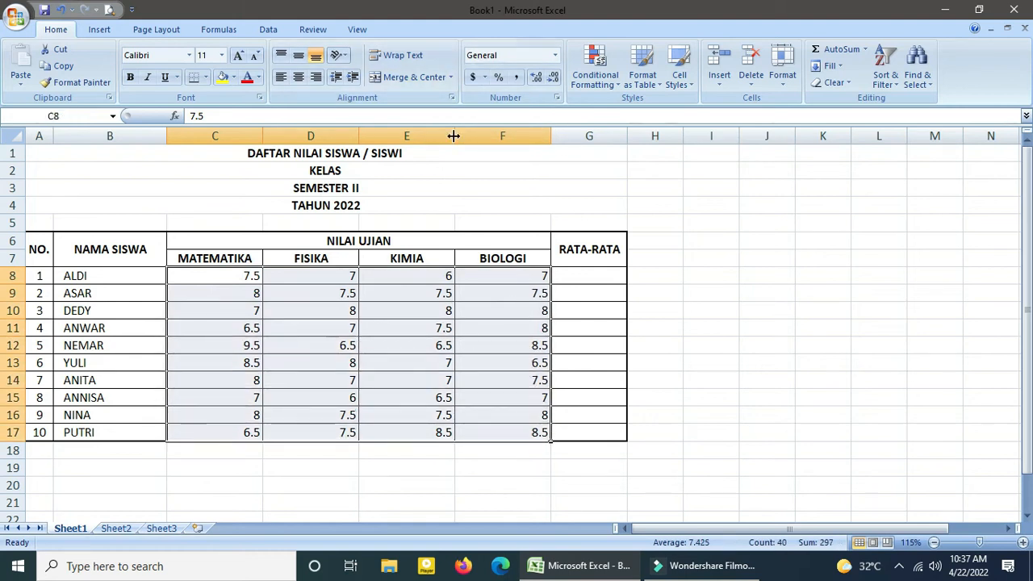
pyautogui.click(537, 77)
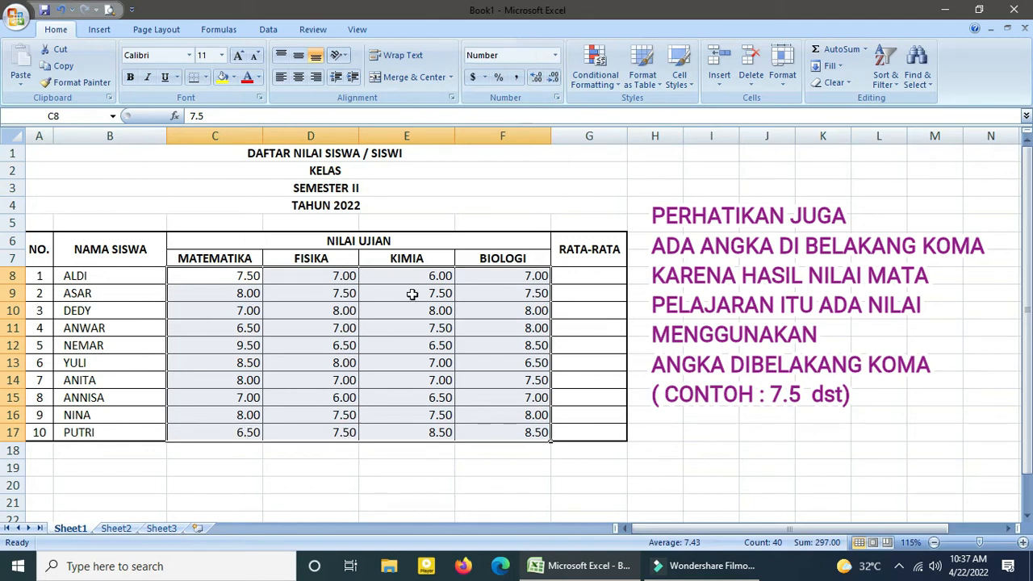
pyautogui.click(553, 79)
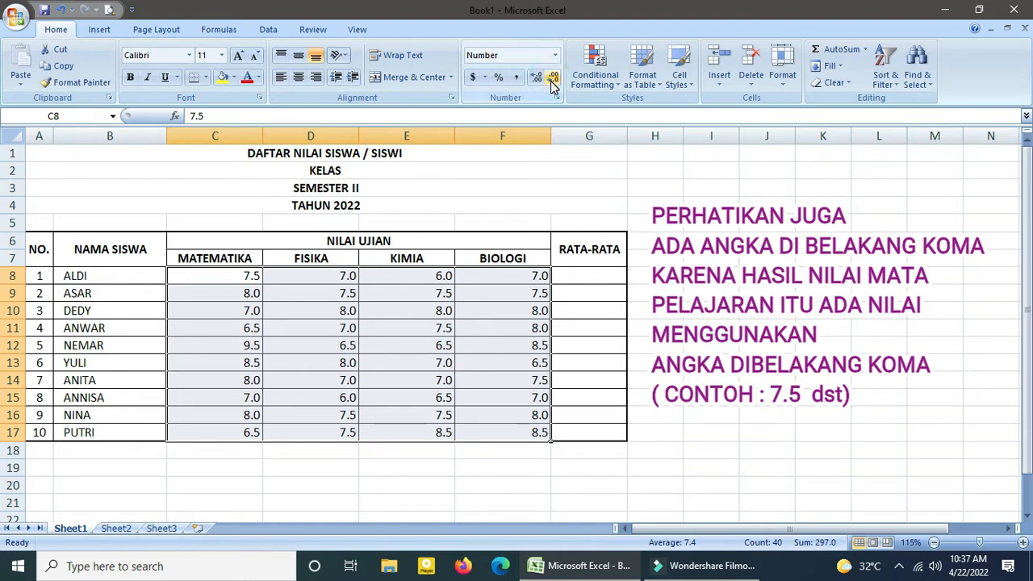
pyautogui.click(553, 79)
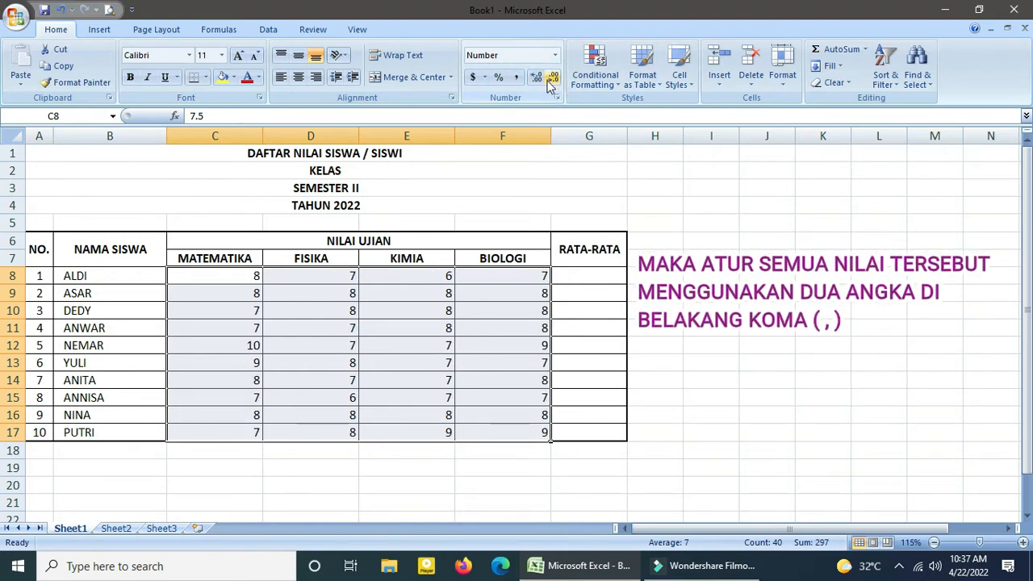
pyautogui.click(535, 77)
pyautogui.click(535, 76)
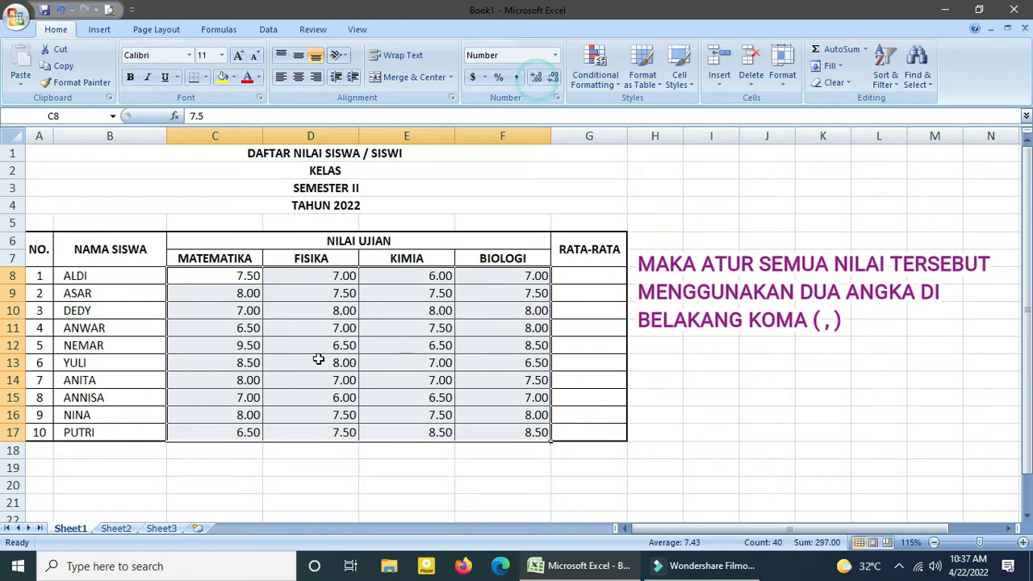
pyautogui.click(331, 464)
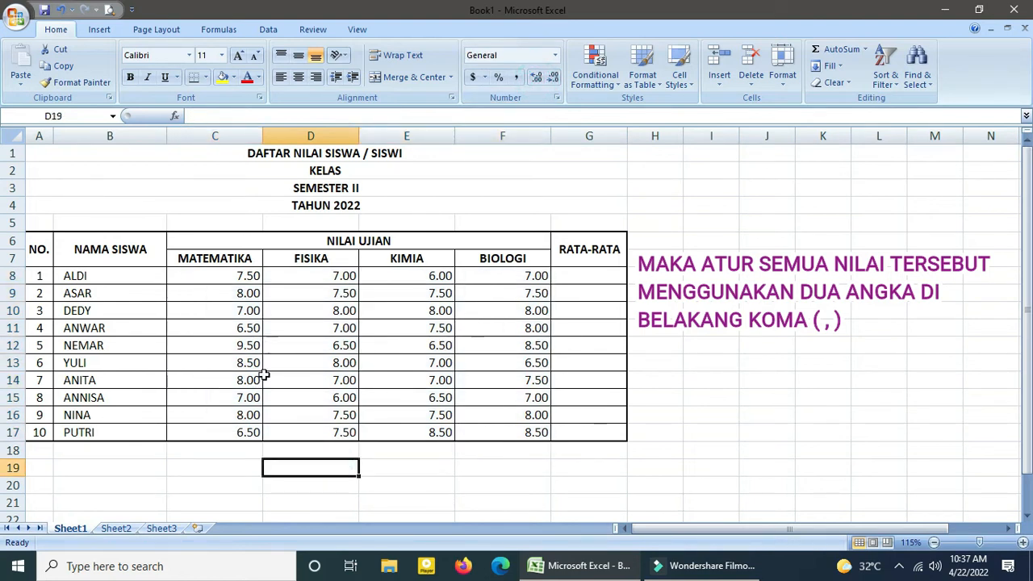
# Add the row labels SUM, MIN and MAX below the student names in cells B18 to B20.
pyautogui.scroll(-1, 264, 376)
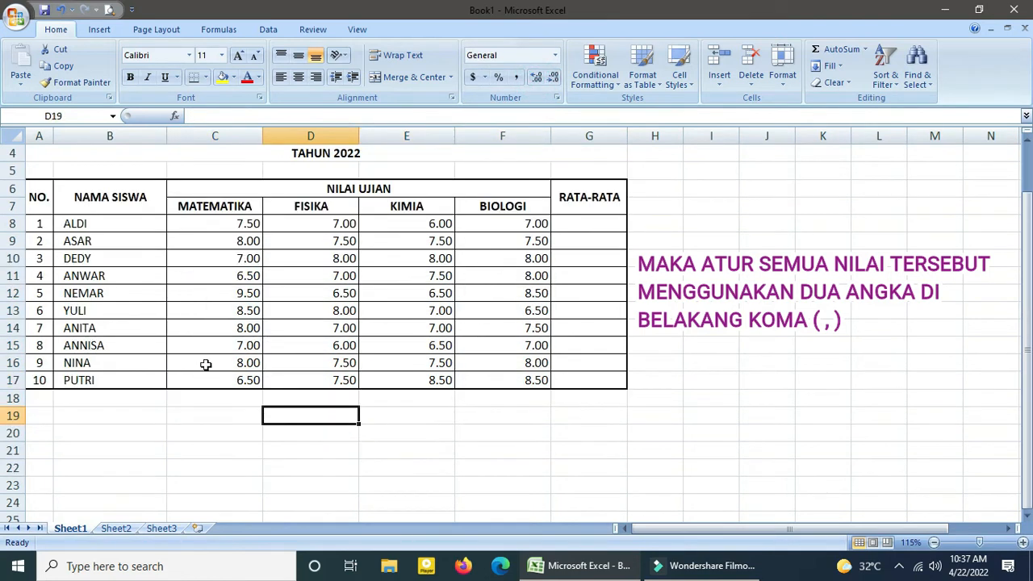
pyautogui.click(114, 405)
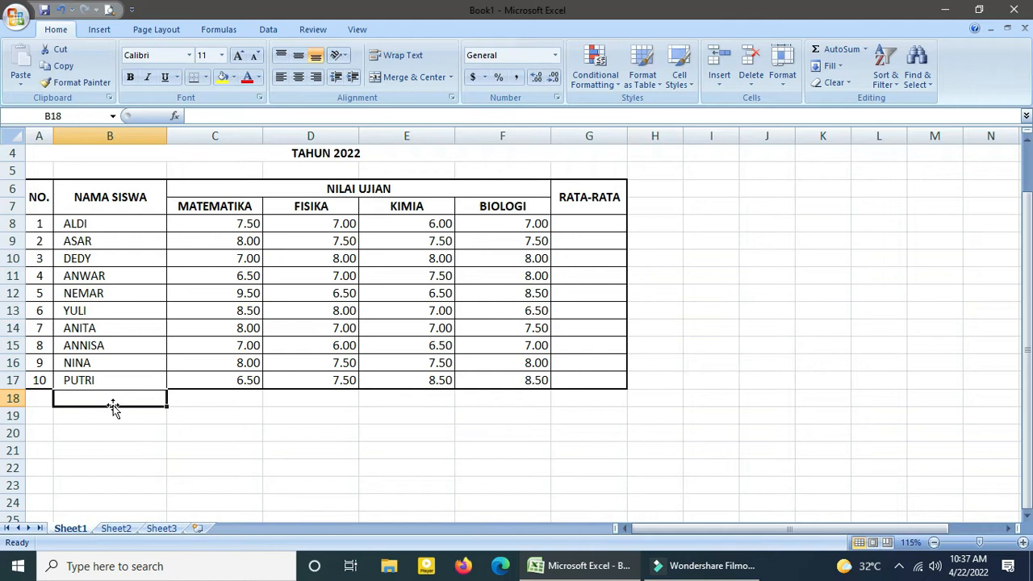
pyautogui.write('SUM')
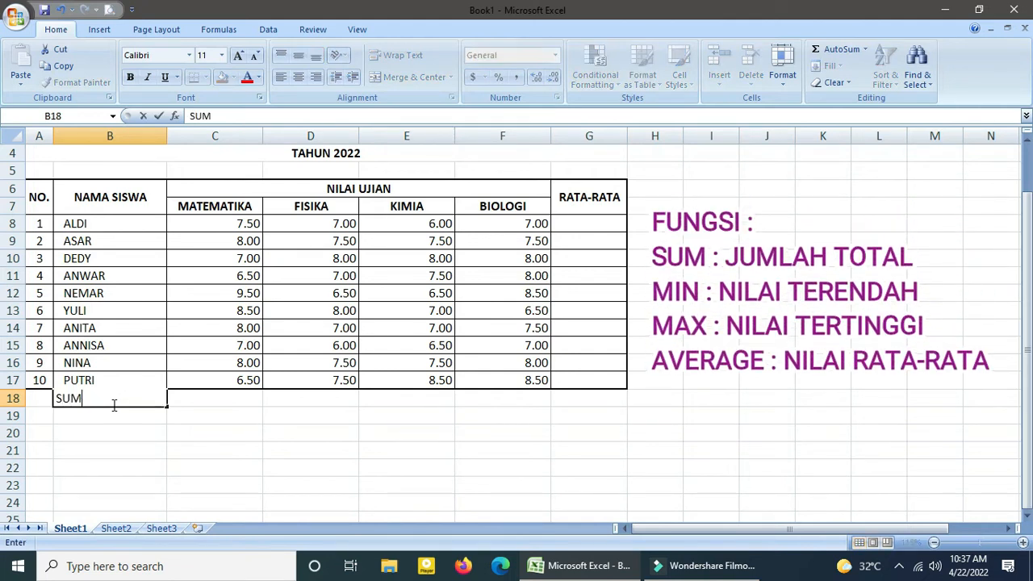
pyautogui.press('Return')
pyautogui.write('MIN')
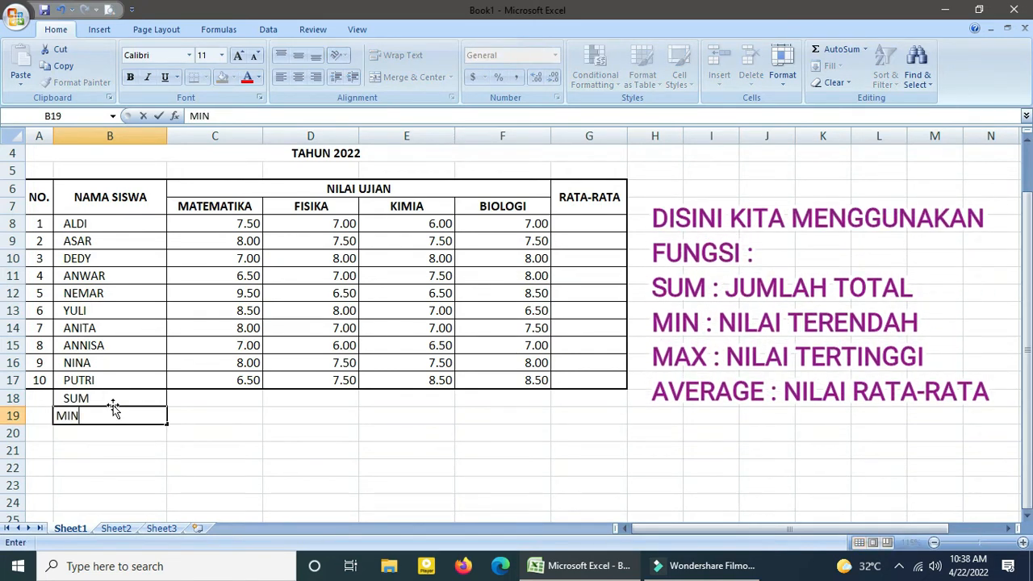
pyautogui.press('Return')
pyautogui.write('MA')
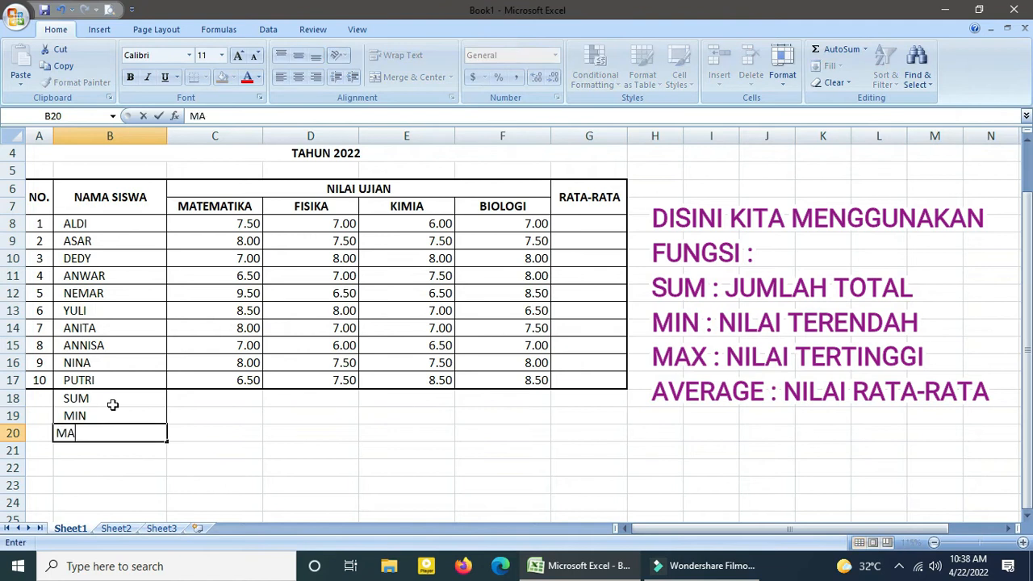
pyautogui.write('X')
pyautogui.press('Return')
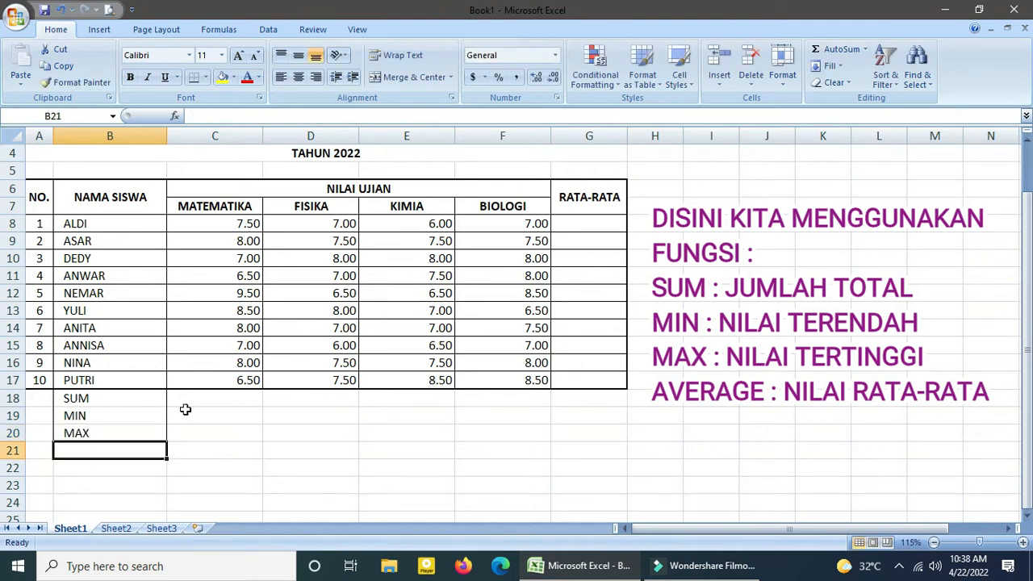
# Apply thin left, right, bottom and inside borders to the SUM, MIN and MAX rows, A18 to G20, in the cell format settings.
pyautogui.moveTo(39, 398); pyautogui.dragTo(566, 433)
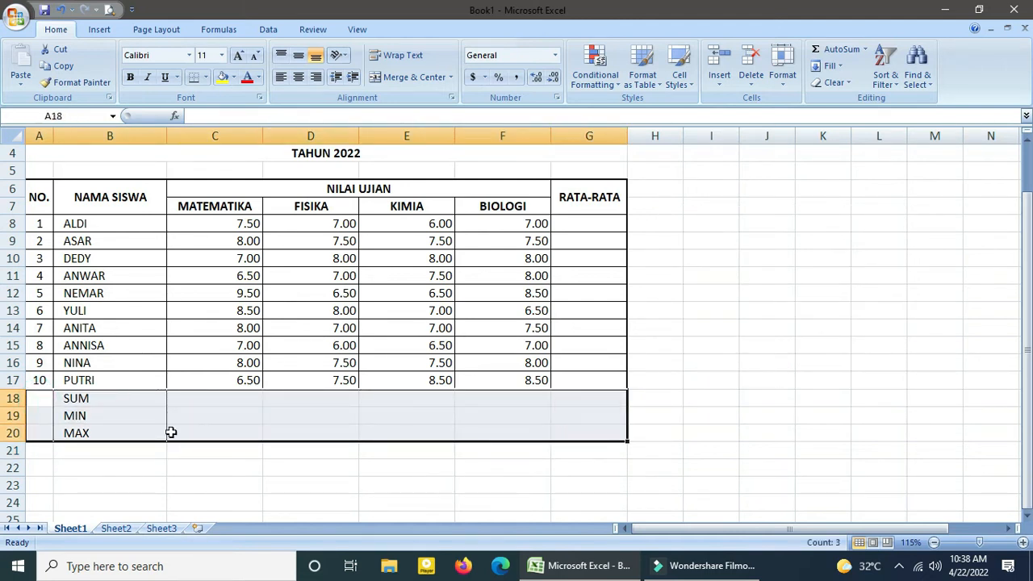
pyautogui.rightClick(256, 430)
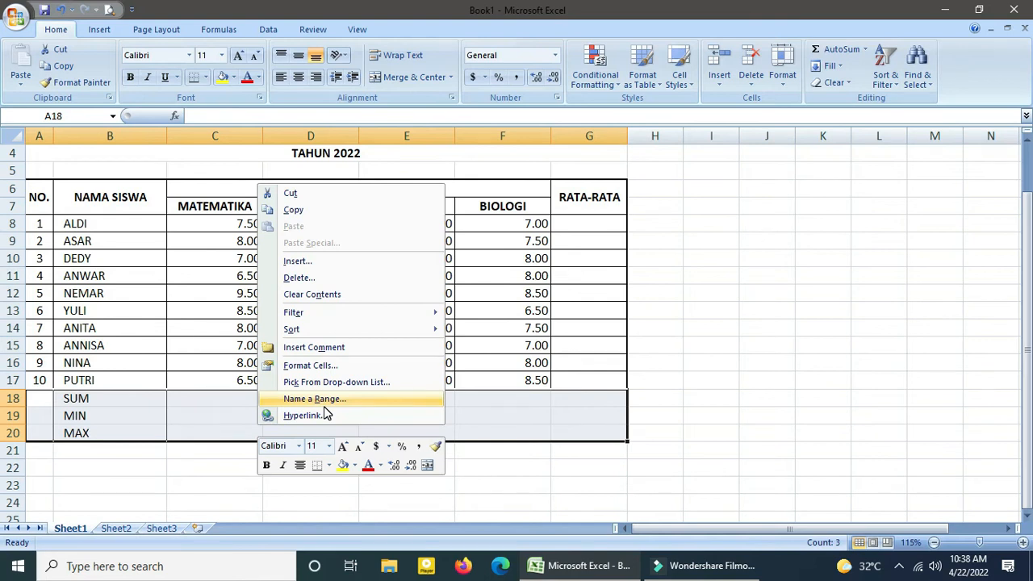
pyautogui.click(307, 368)
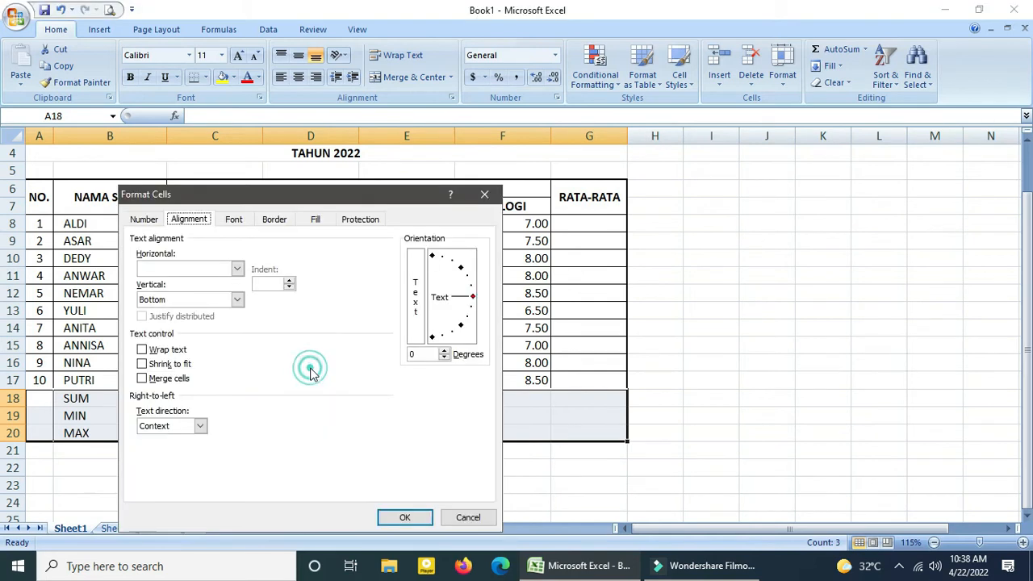
pyautogui.click(274, 219)
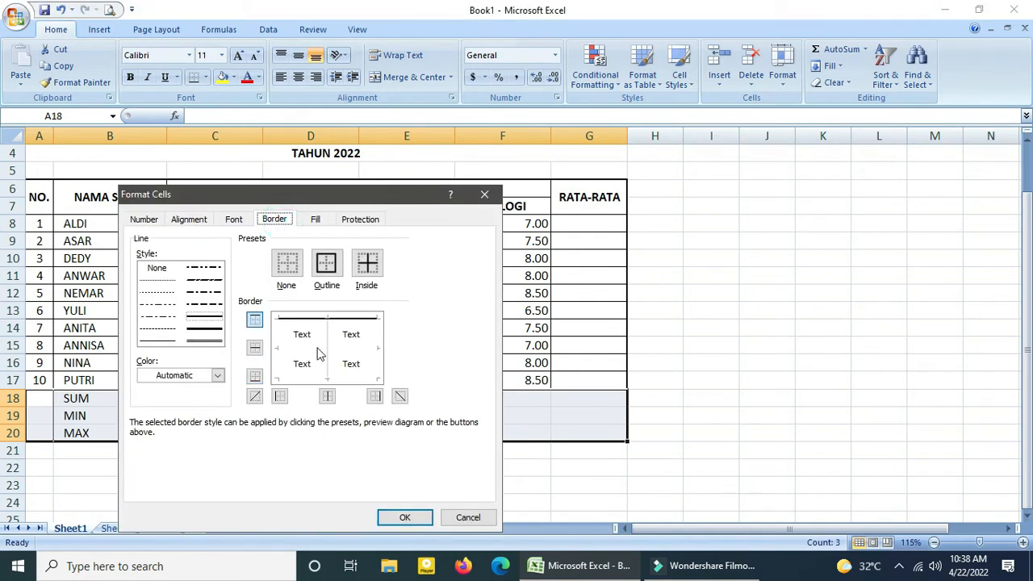
pyautogui.click(157, 340)
pyautogui.click(278, 395)
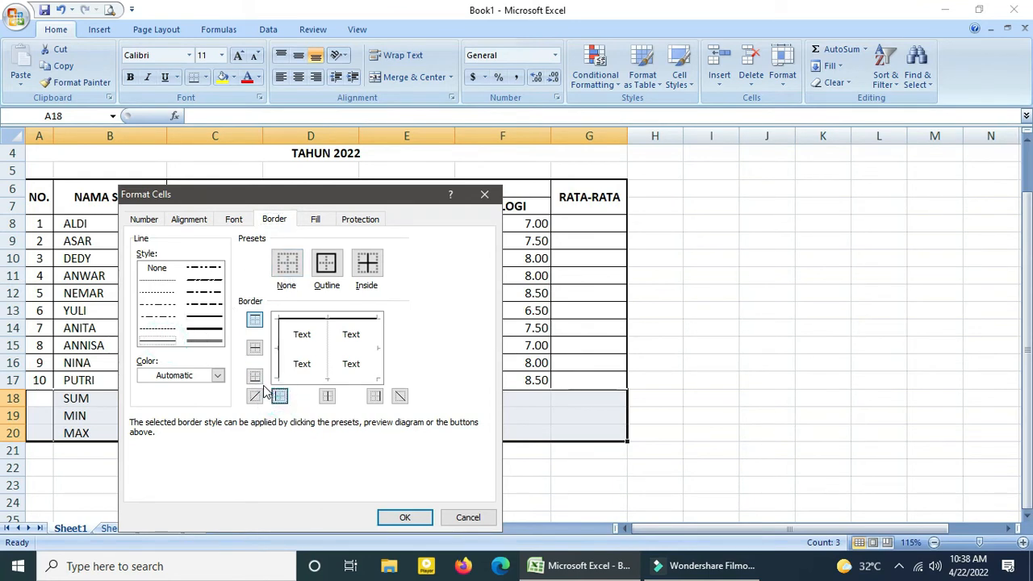
pyautogui.click(254, 376)
pyautogui.click(326, 395)
pyautogui.click(374, 395)
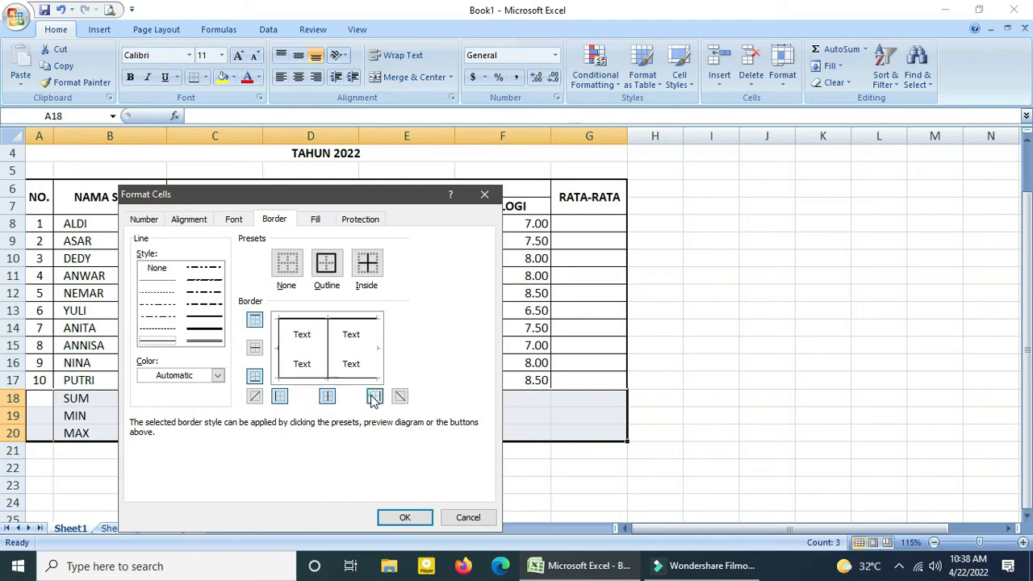
pyautogui.click(254, 347)
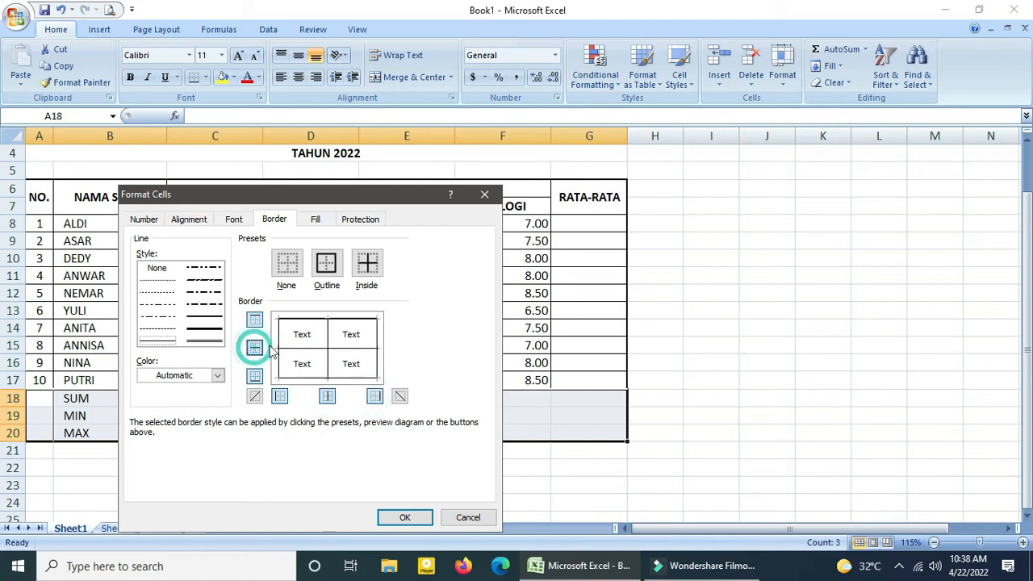
pyautogui.click(395, 517)
pyautogui.click(228, 464)
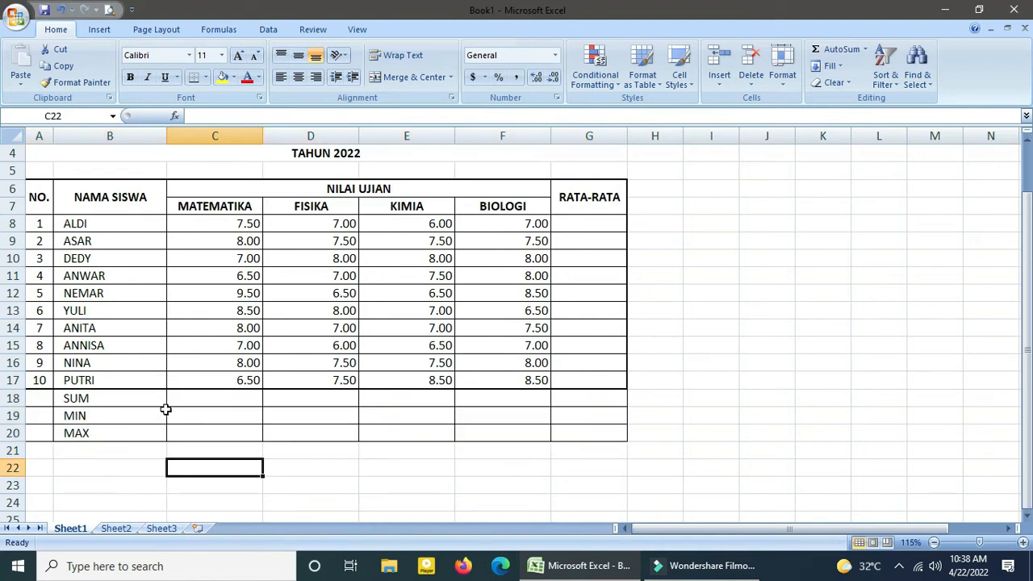
# Merge and center the SUM, MIN and MAX labels across columns A and B in rows 18, 19 and 20.
pyautogui.moveTo(38, 398); pyautogui.dragTo(105, 396)
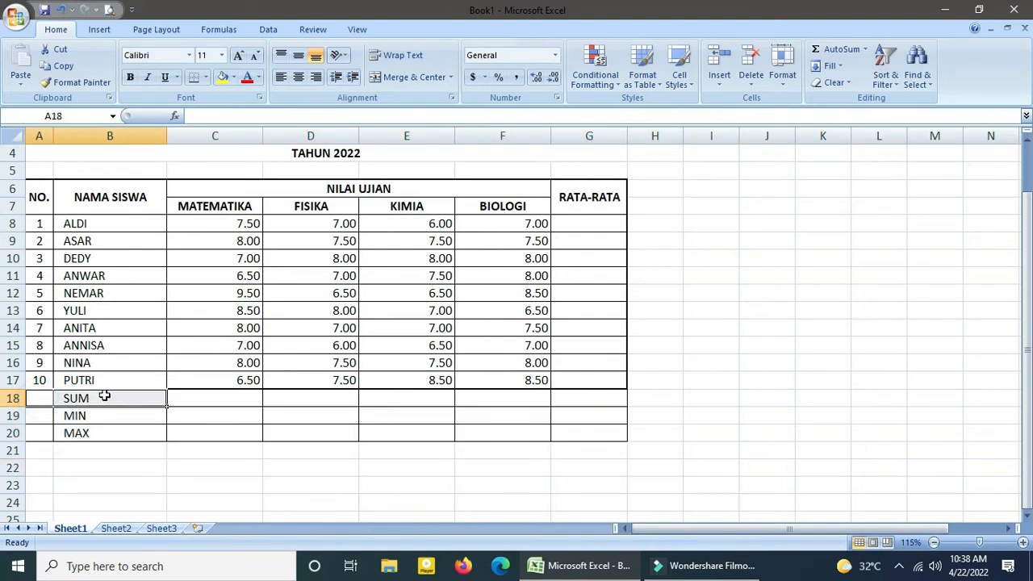
pyautogui.click(388, 80)
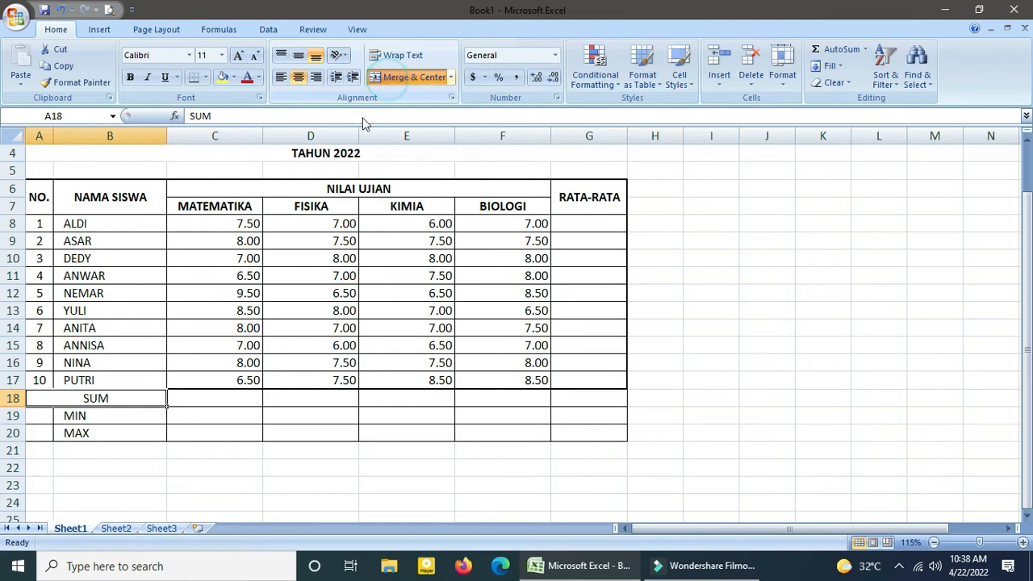
pyautogui.moveTo(42, 414); pyautogui.dragTo(104, 417)
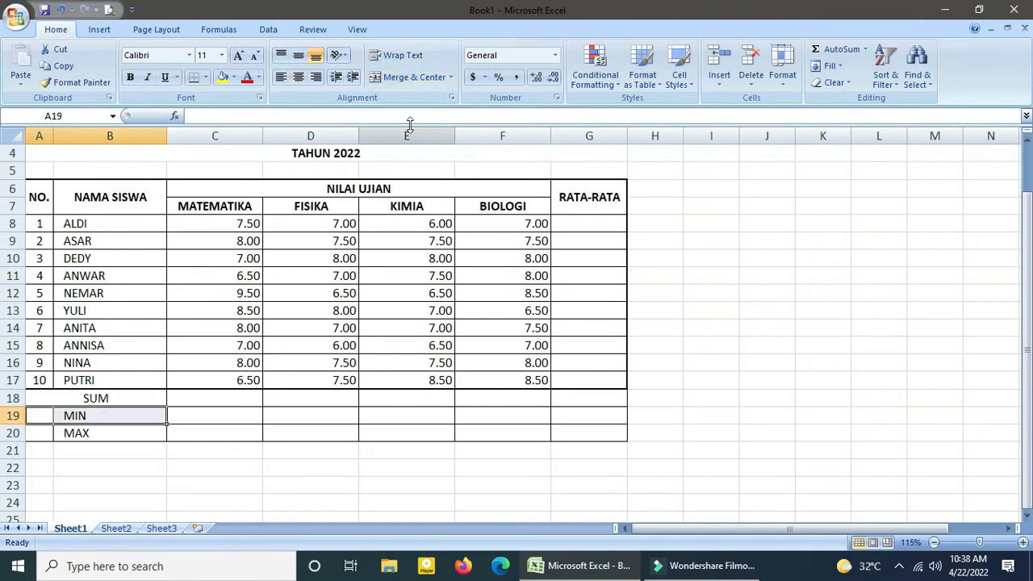
pyautogui.click(397, 81)
pyautogui.moveTo(40, 433); pyautogui.dragTo(103, 433)
pyautogui.click(410, 80)
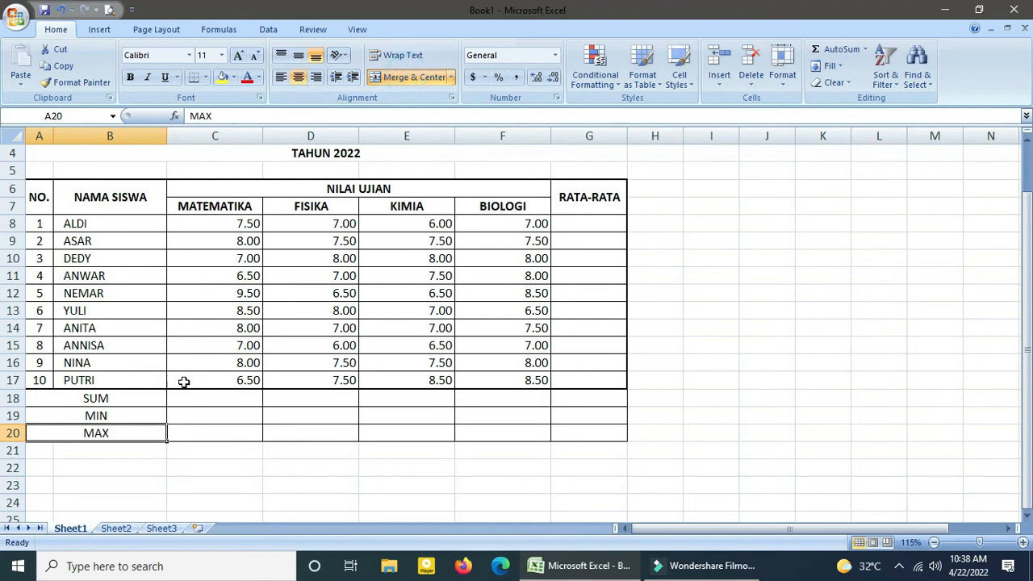
pyautogui.click(203, 427)
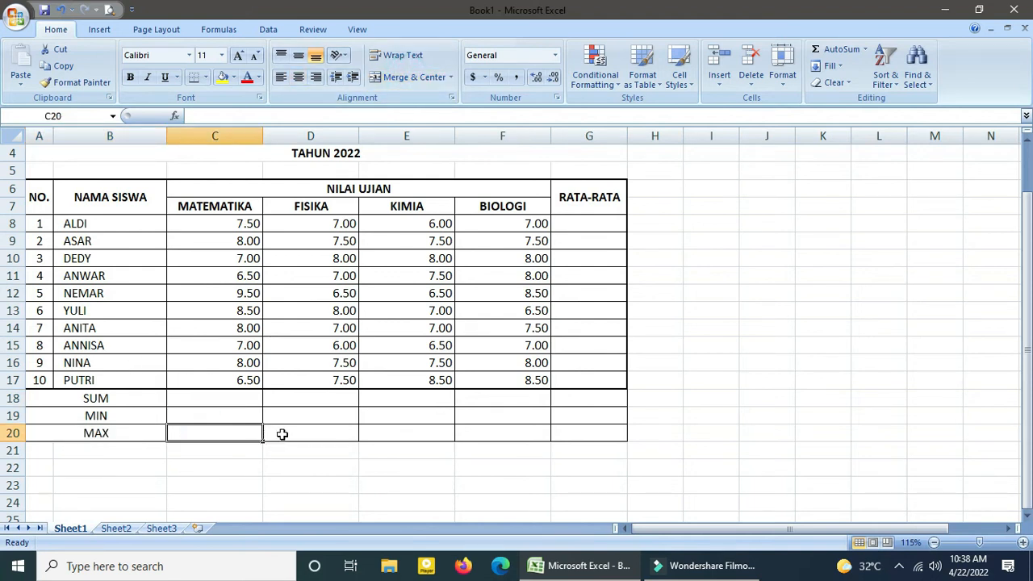
pyautogui.click(309, 398)
pyautogui.click(495, 431)
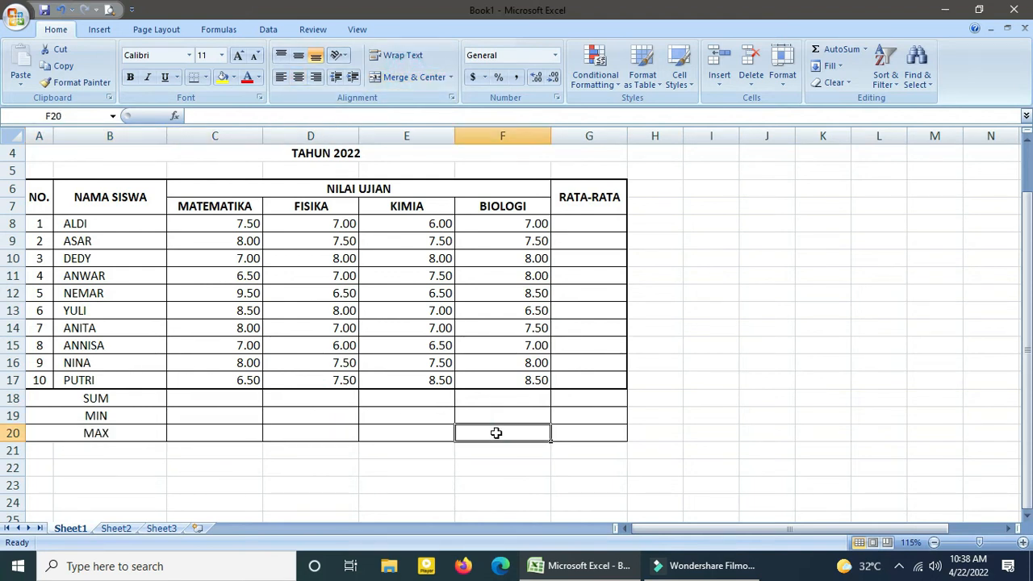
pyautogui.click(555, 425)
# Fill the SUM, MIN and MAX rows, A18 to G20, with the light aqua theme color.
pyautogui.moveTo(55, 398); pyautogui.dragTo(584, 435)
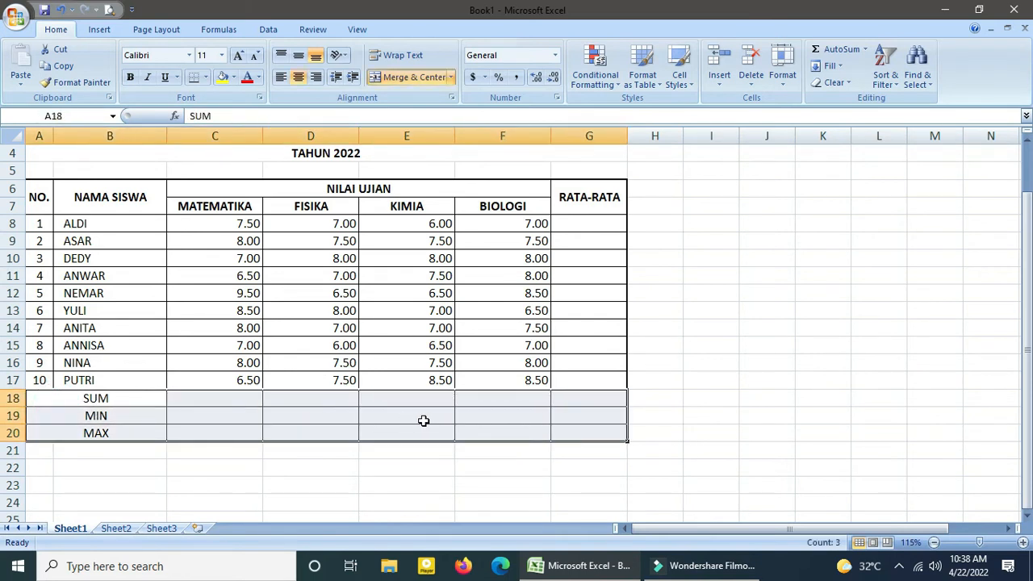
pyautogui.click(232, 77)
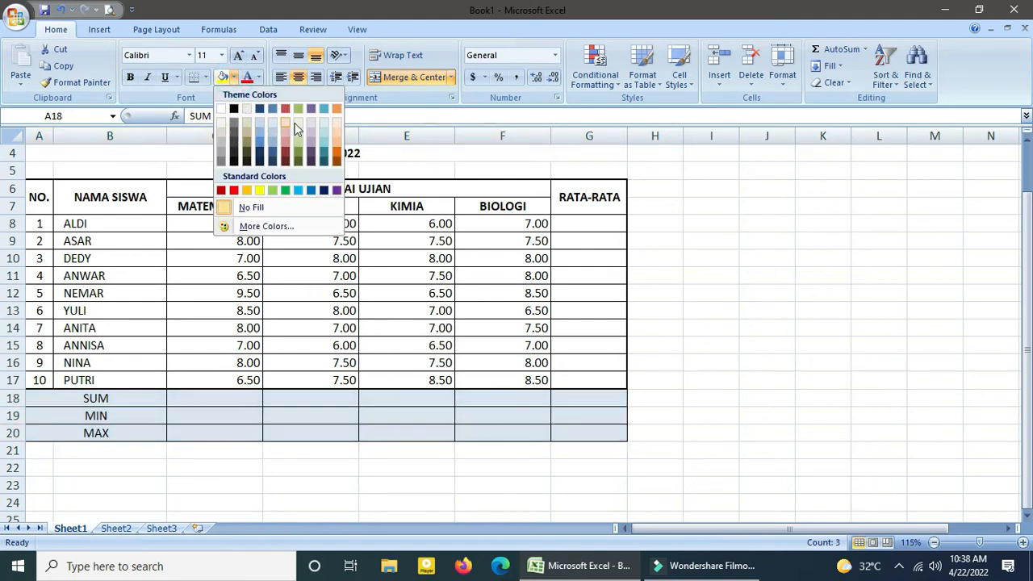
pyautogui.click(322, 128)
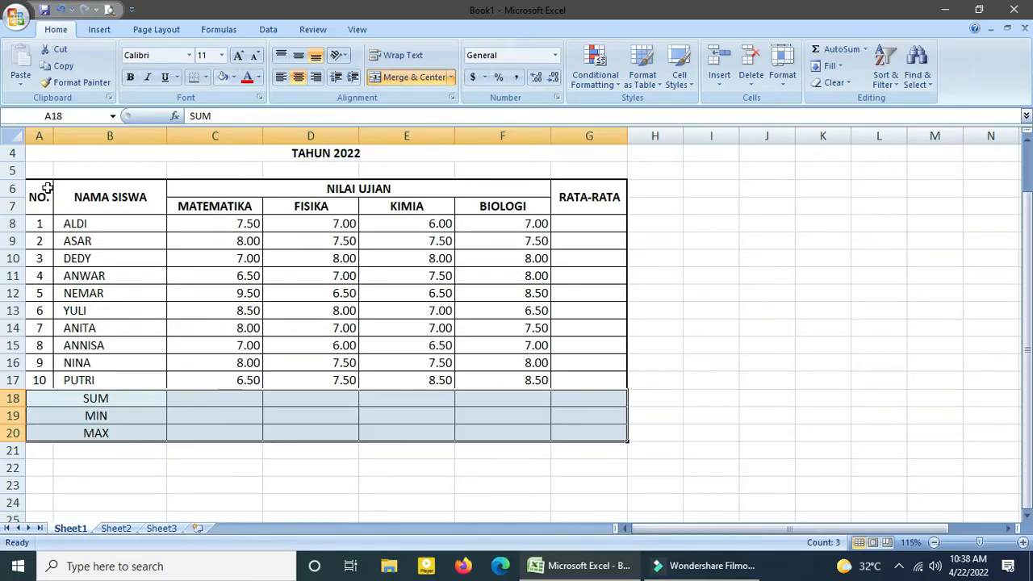
# Fill the table header cells A6 to G7 with the standard light green color.
pyautogui.moveTo(47, 188); pyautogui.dragTo(589, 210)
pyautogui.click(233, 77)
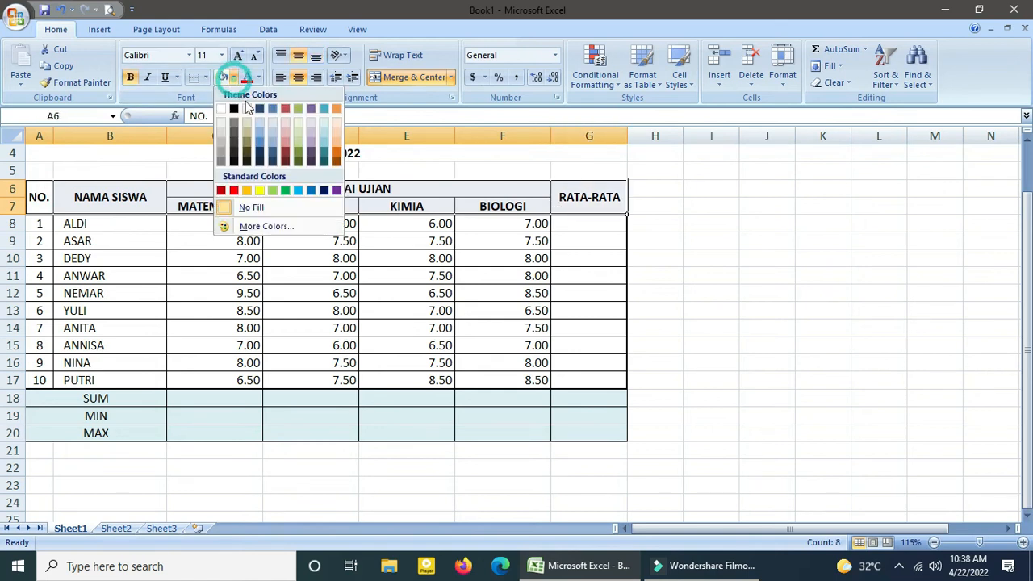
pyautogui.click(272, 192)
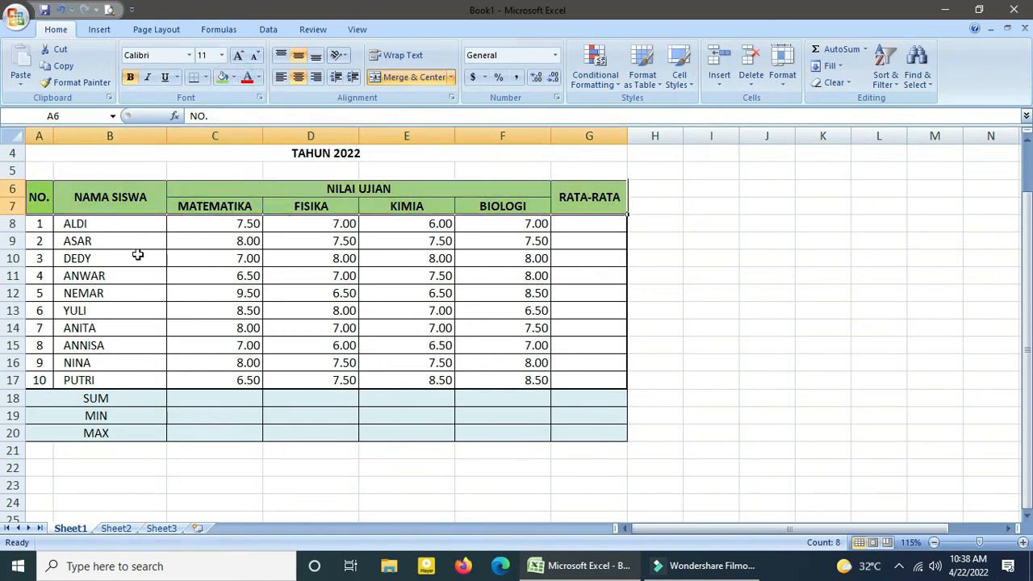
pyautogui.click(229, 256)
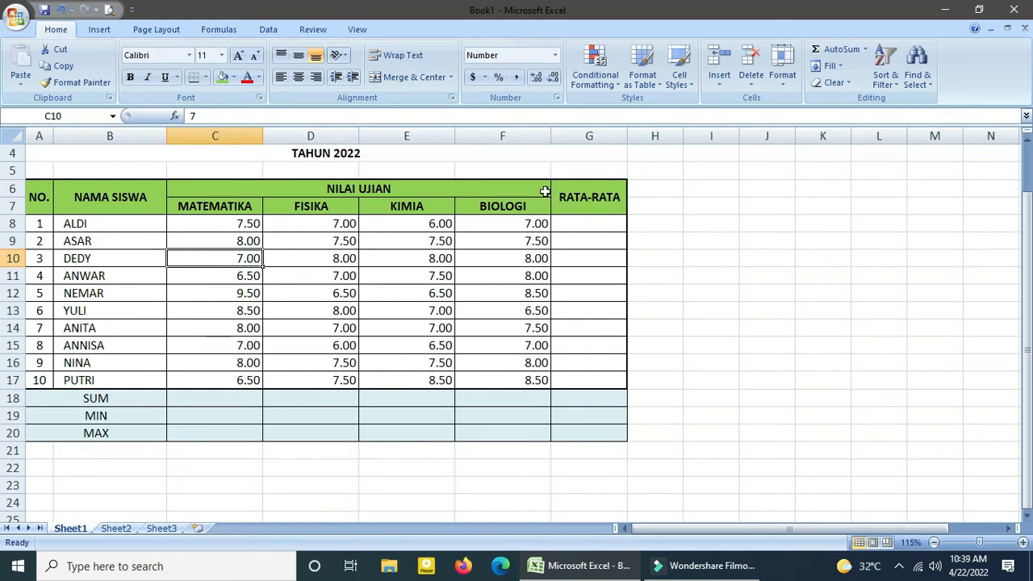
# Calculate the first student's RATA-RATA in G8 with an AVERAGE of C8 to F8.
pyautogui.click(562, 227)
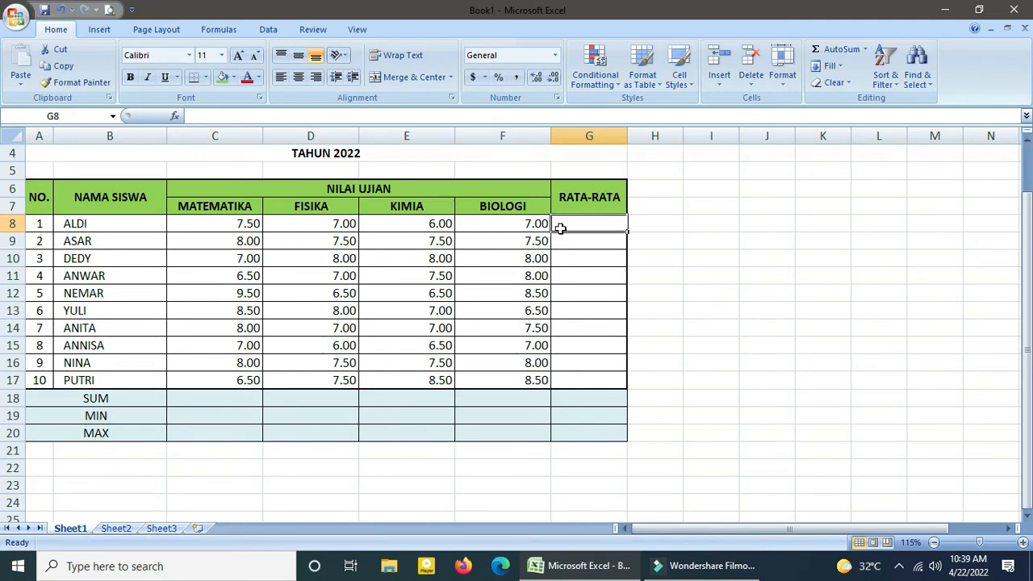
pyautogui.click(864, 49)
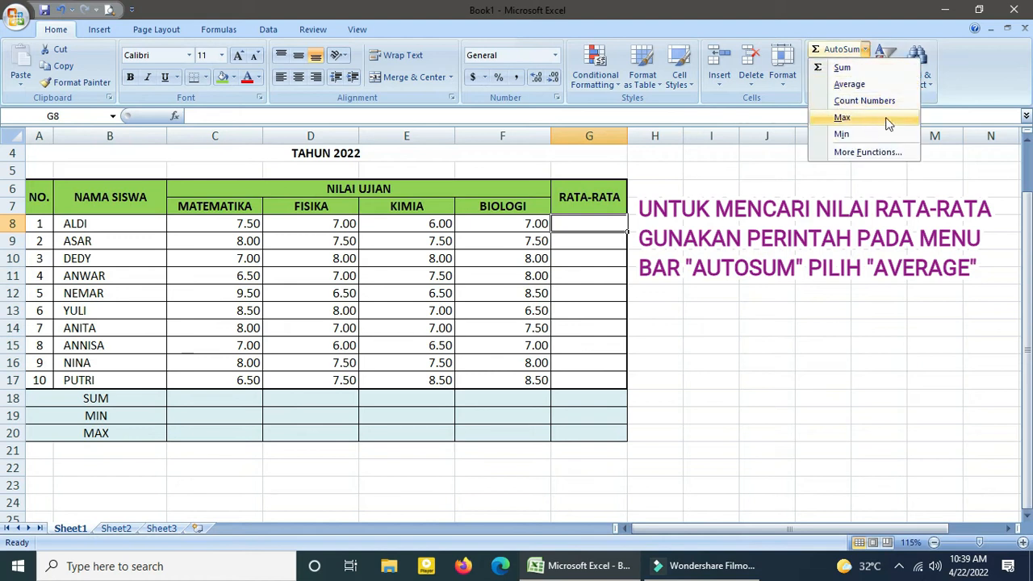
pyautogui.click(850, 84)
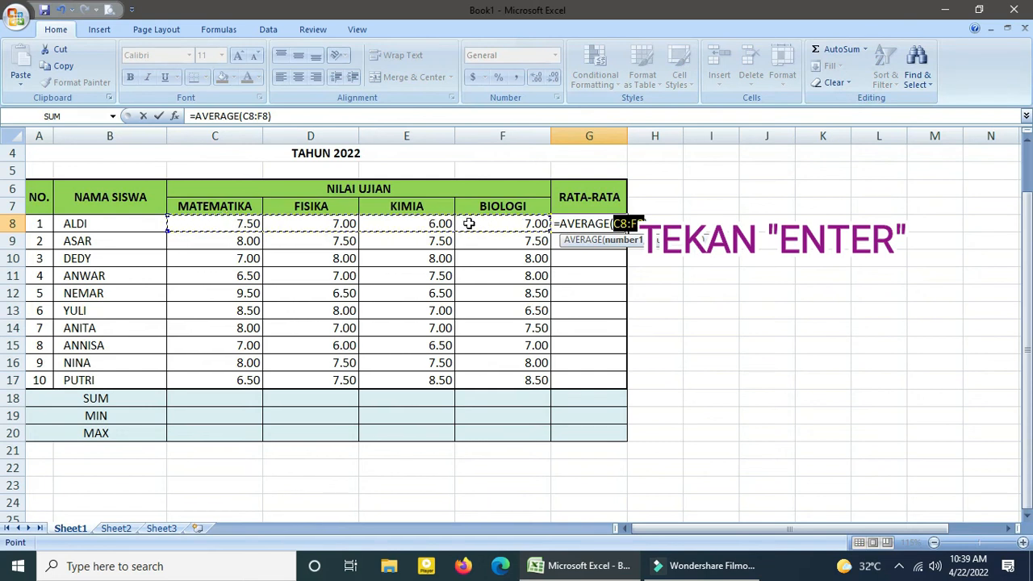
pyautogui.press('Return')
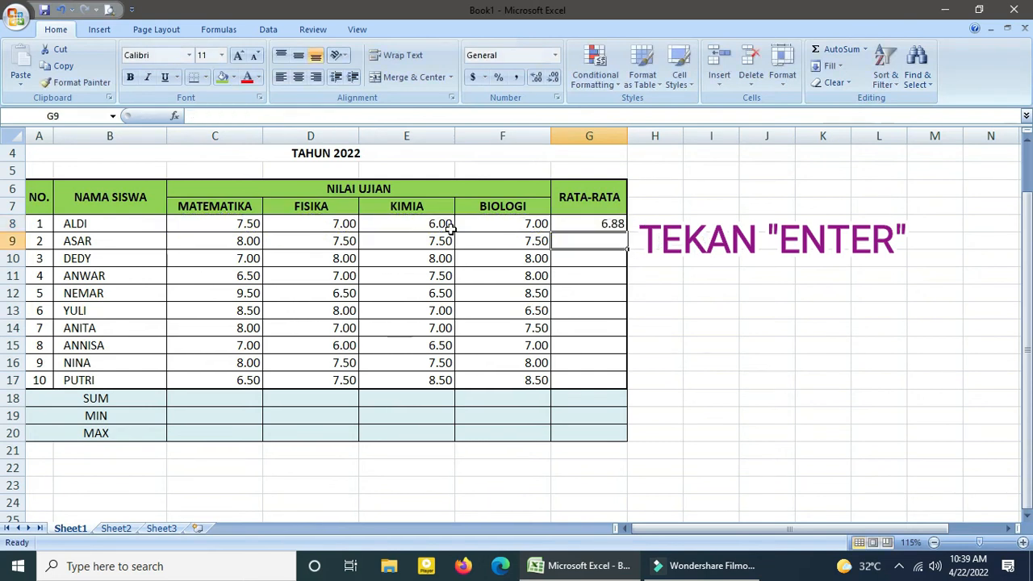
# Copy the average formula from G8 to the remaining students' RATA-RATA cells, G9 to G17.
pyautogui.click(586, 223)
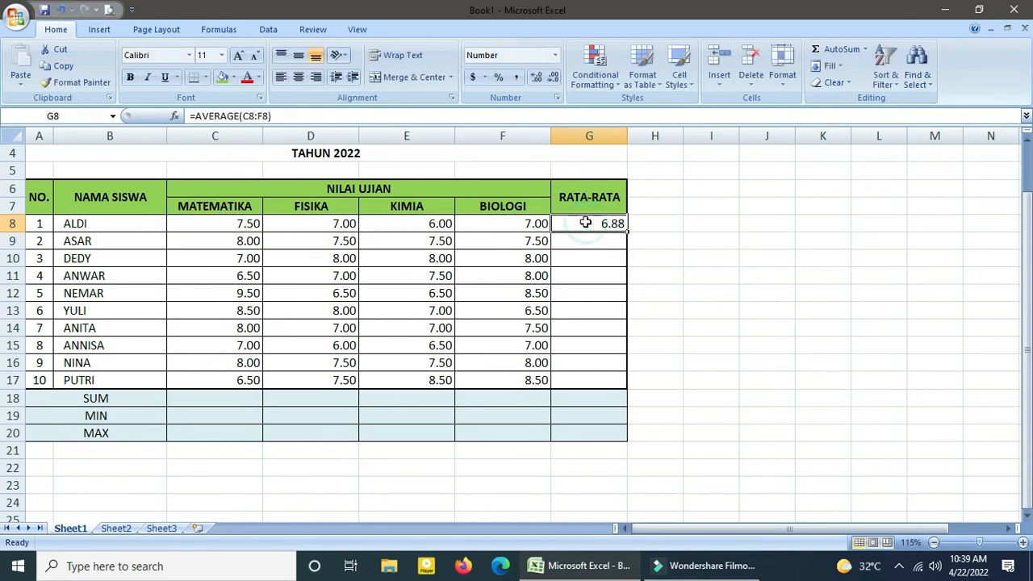
pyautogui.click(71, 66)
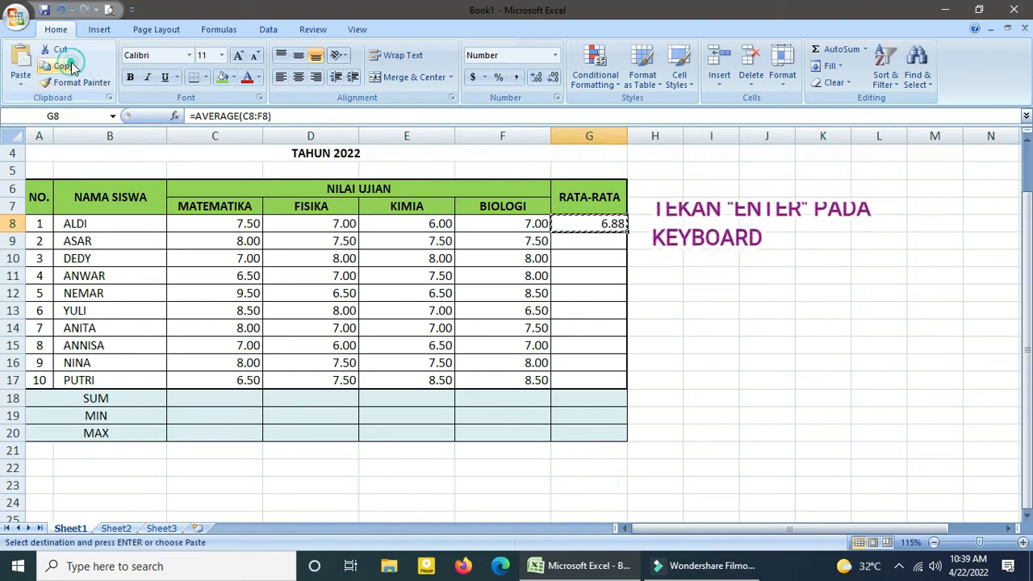
pyautogui.click(605, 243)
pyautogui.moveTo(604, 244); pyautogui.dragTo(593, 378)
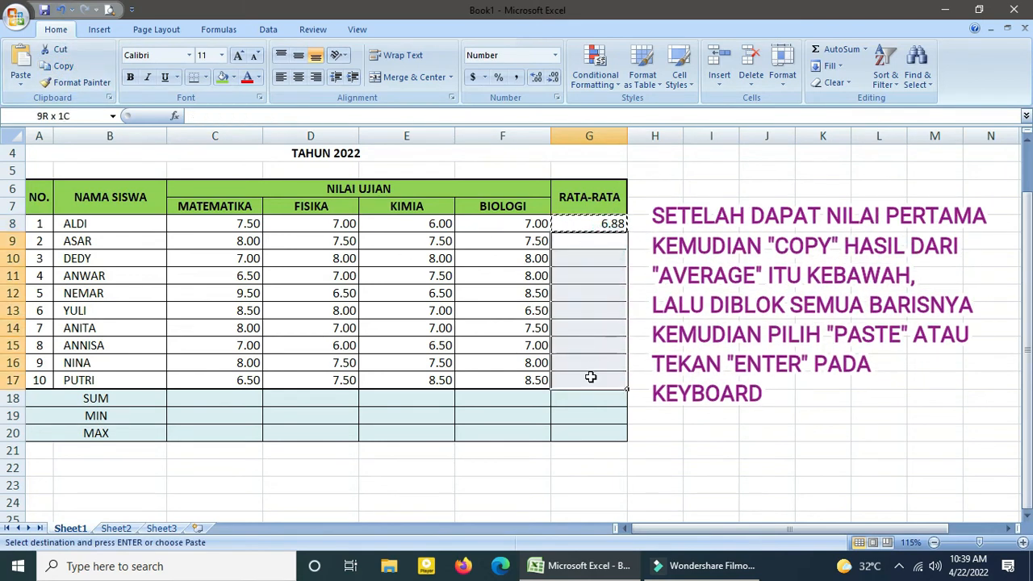
pyautogui.click(20, 58)
pyautogui.click(499, 270)
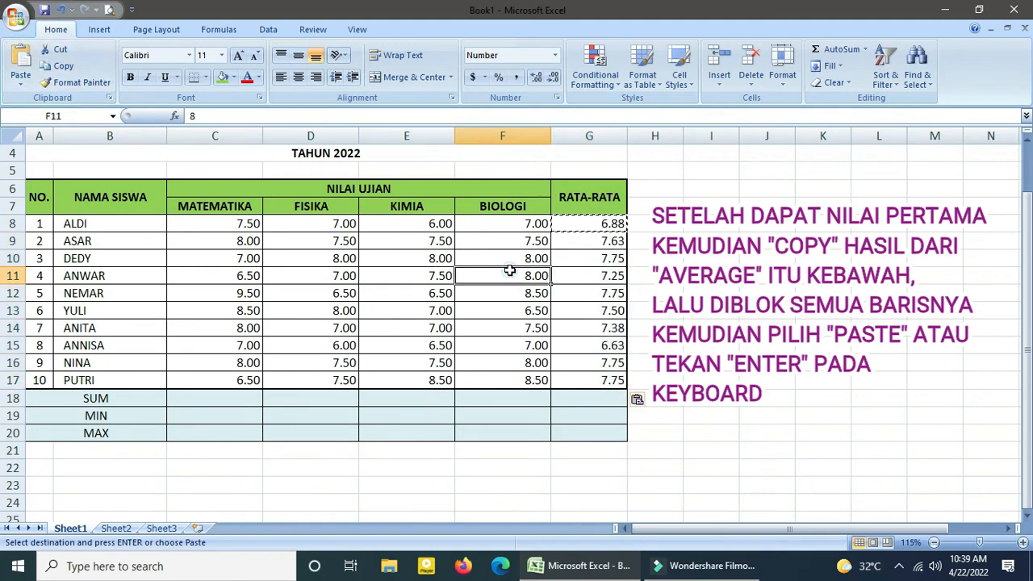
pyautogui.press('Escape')
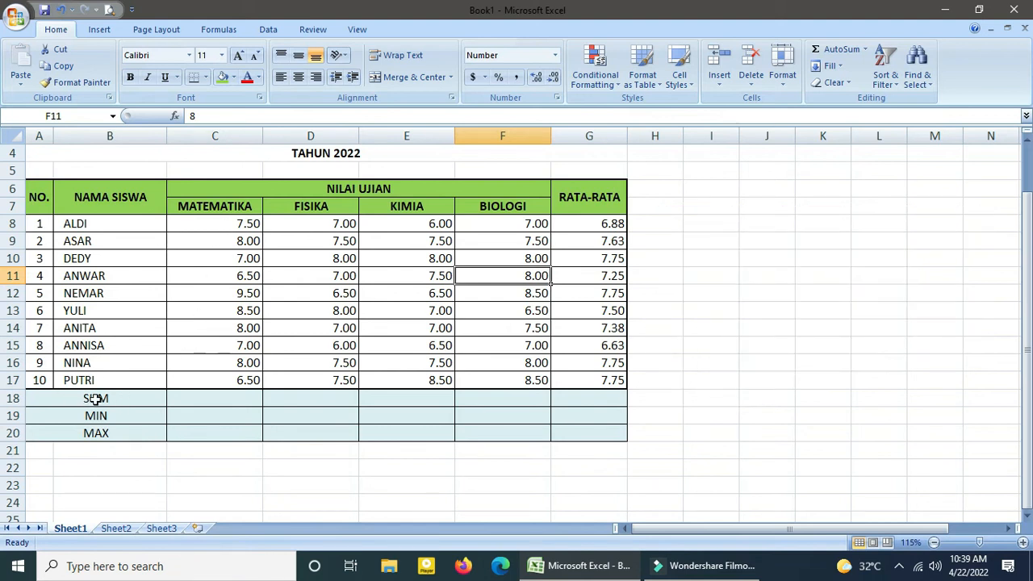
# Total the MATEMATIKA grades in C18 with a SUM of C8 to C17.
pyautogui.click(195, 395)
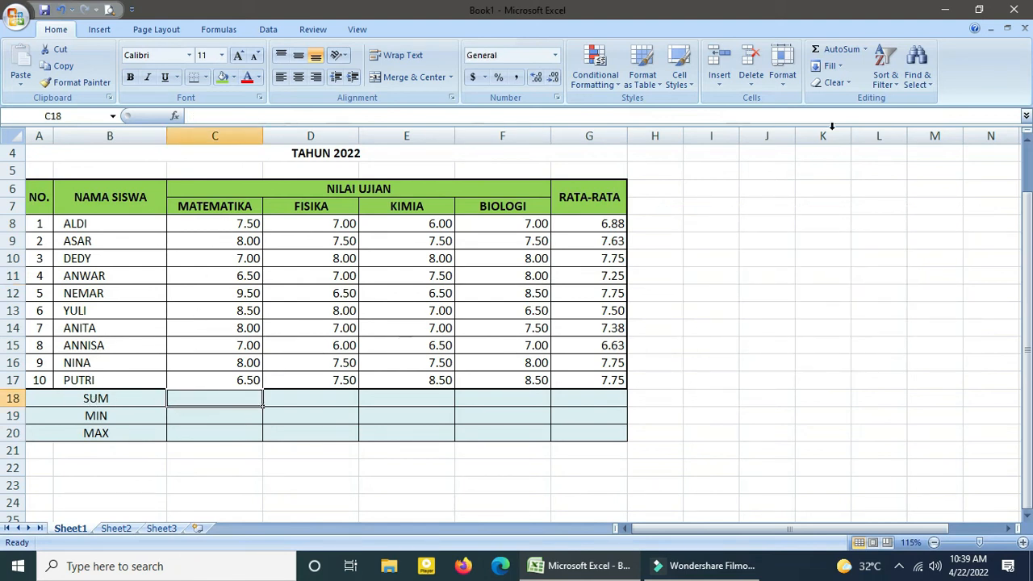
pyautogui.click(864, 50)
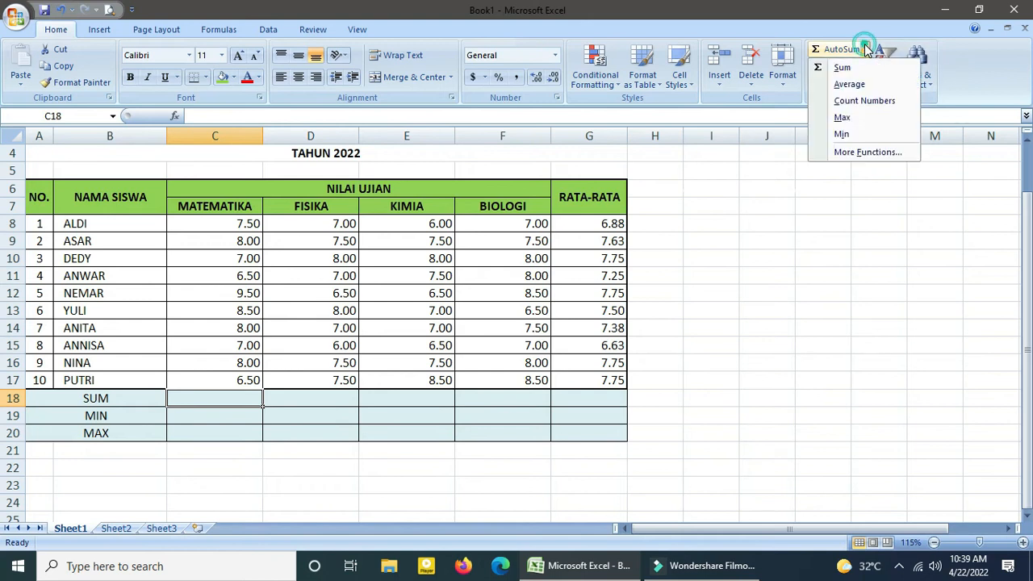
pyautogui.click(824, 70)
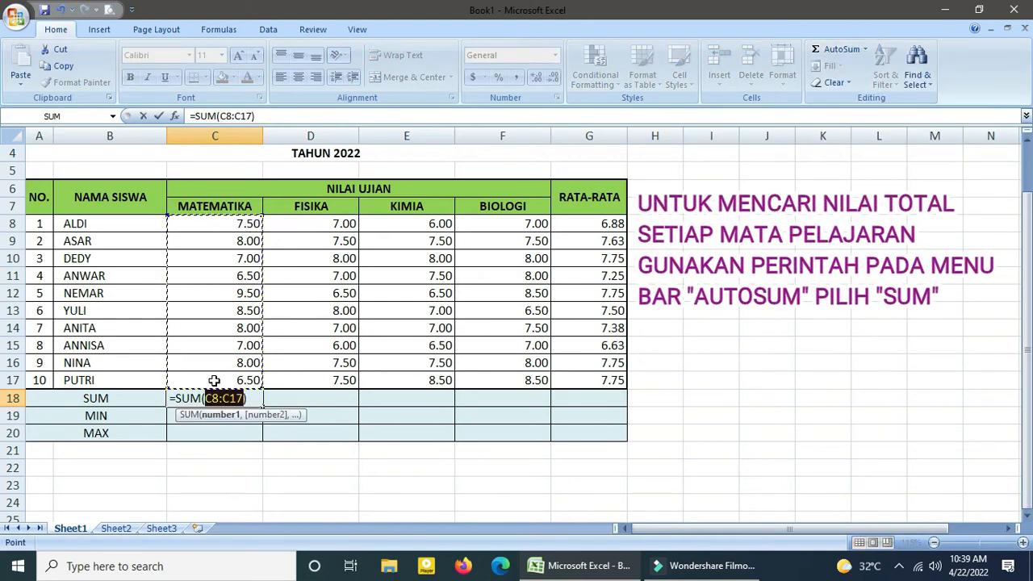
pyautogui.press('Return')
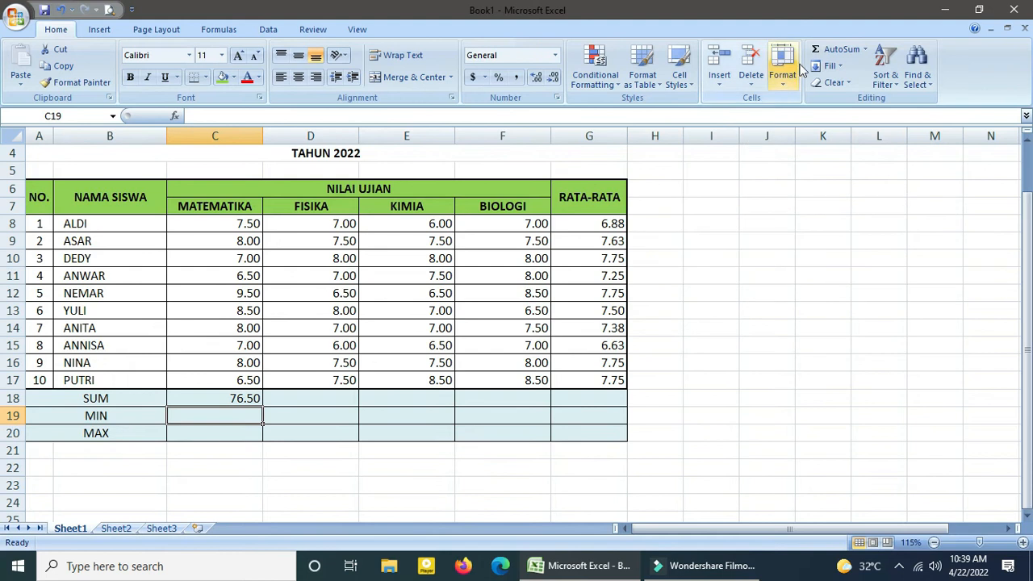
# Find the lowest MATEMATIKA grade in C19 with MIN, limiting the range to C8 to C17.
pyautogui.click(864, 49)
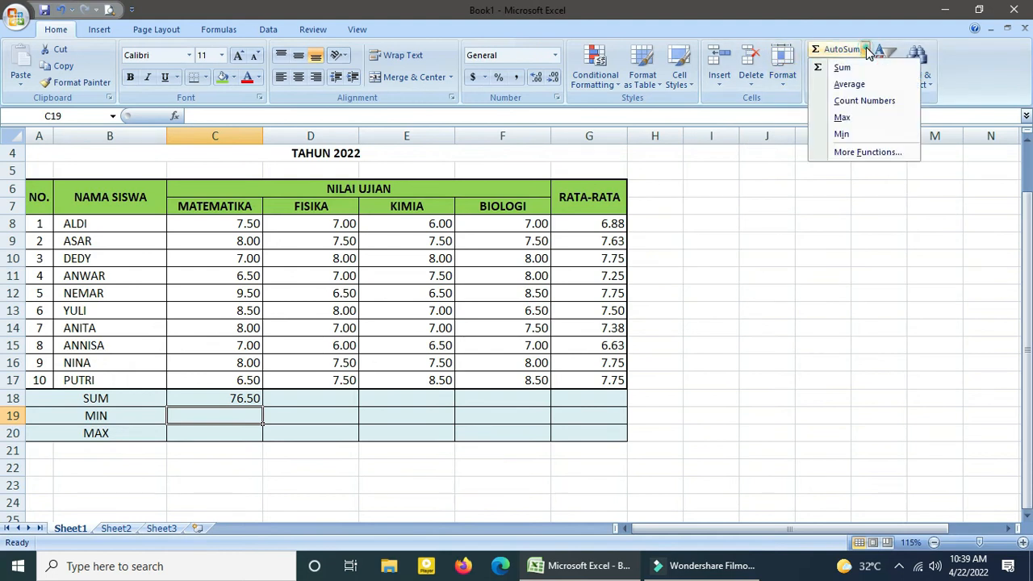
pyautogui.click(842, 135)
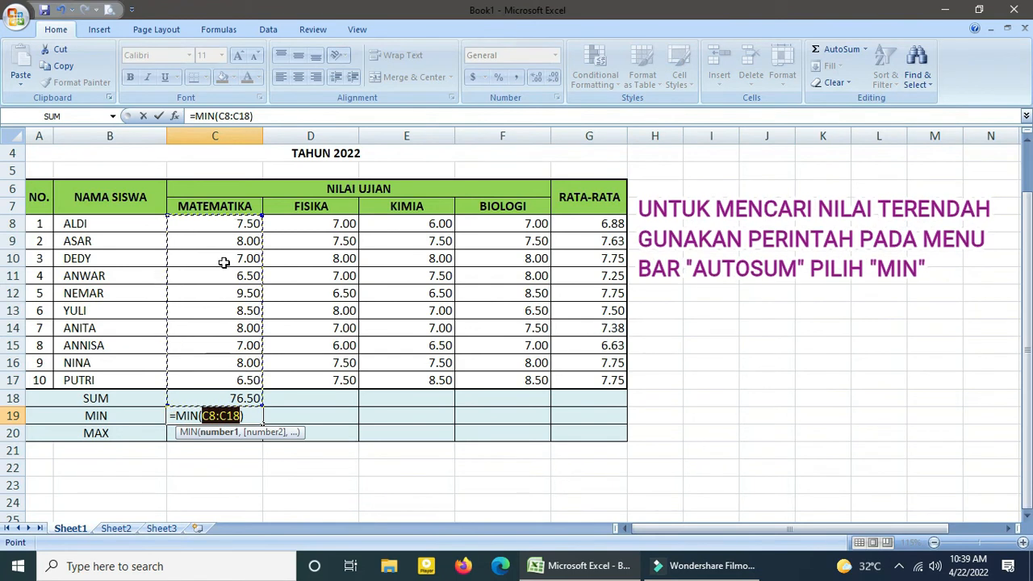
pyautogui.click(224, 224)
pyautogui.moveTo(224, 223); pyautogui.dragTo(246, 379)
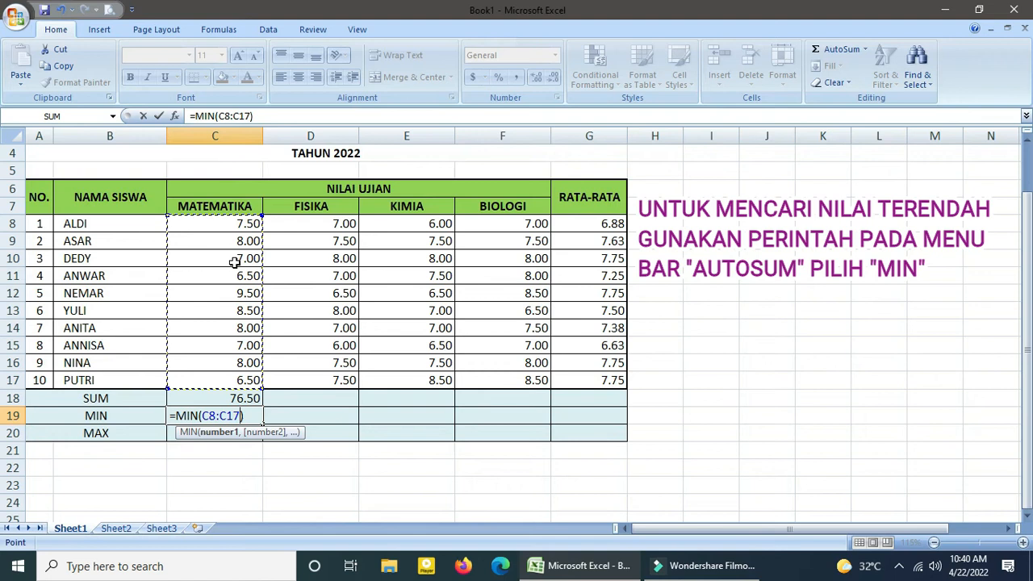
pyautogui.press('Return')
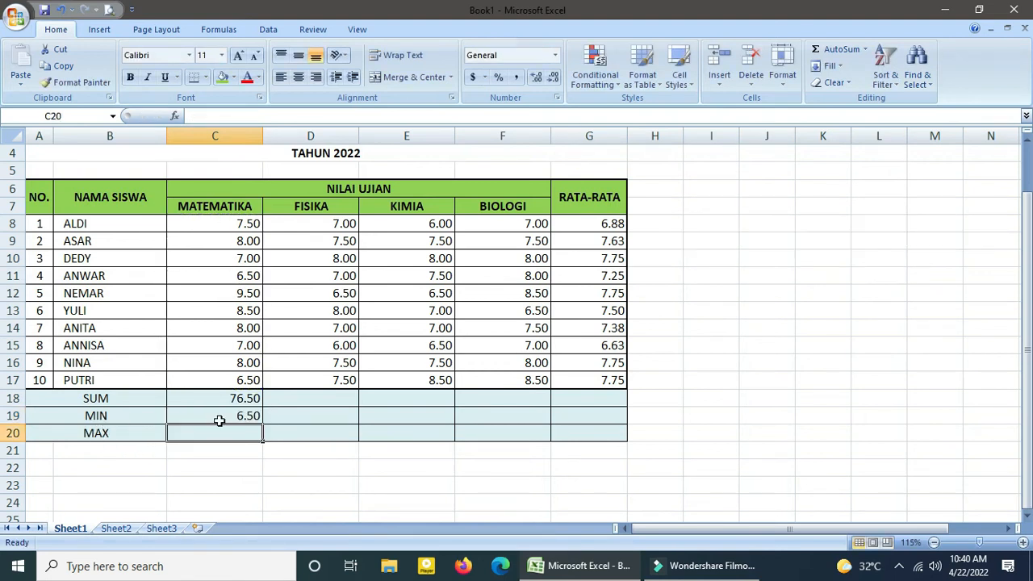
# Find the highest MATEMATIKA grade in C20 with MAX, limiting the range to C8 to C17.
pyautogui.click(865, 50)
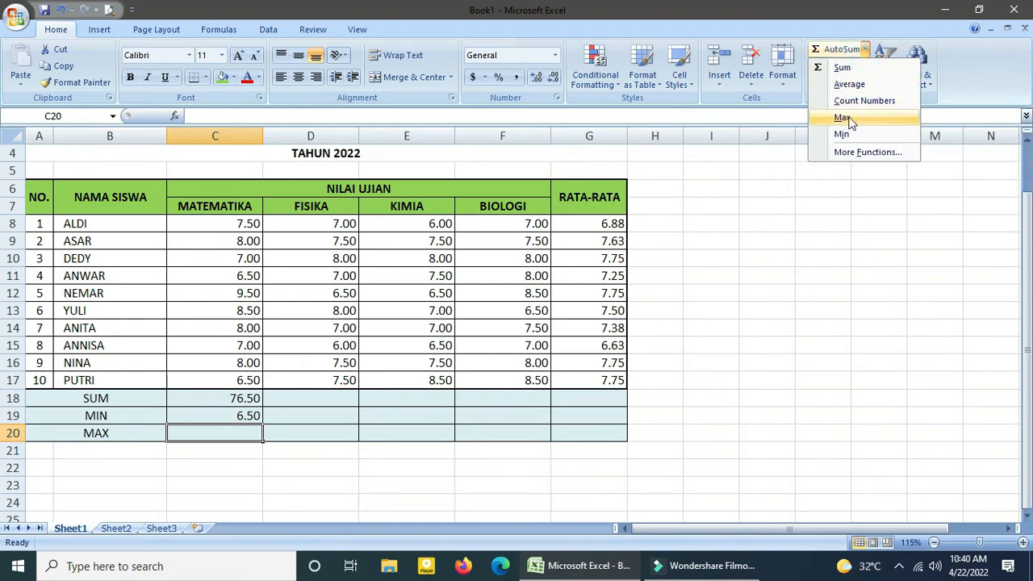
pyautogui.click(843, 118)
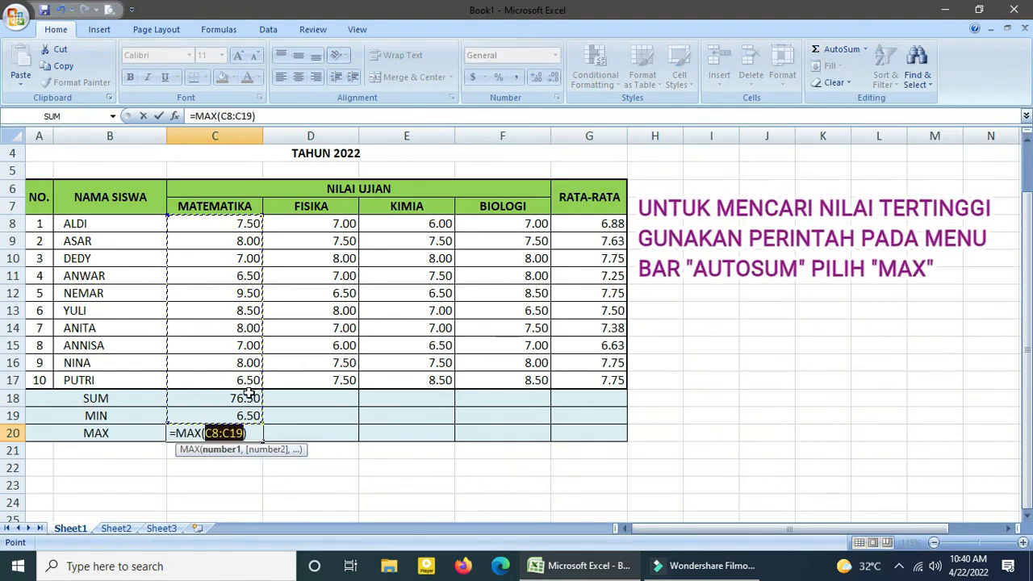
pyautogui.click(238, 225)
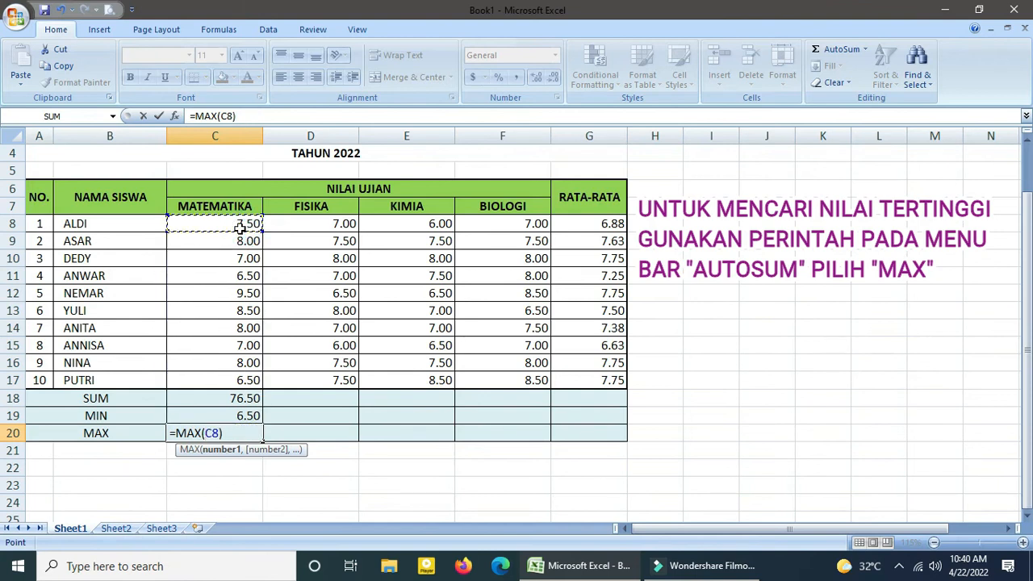
pyautogui.moveTo(239, 227); pyautogui.dragTo(255, 377)
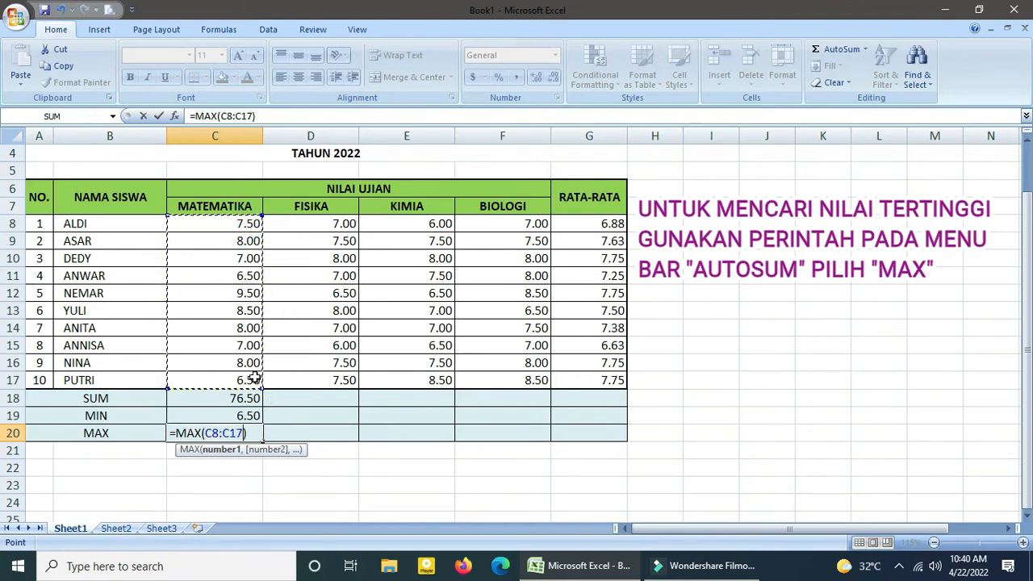
pyautogui.press('Return')
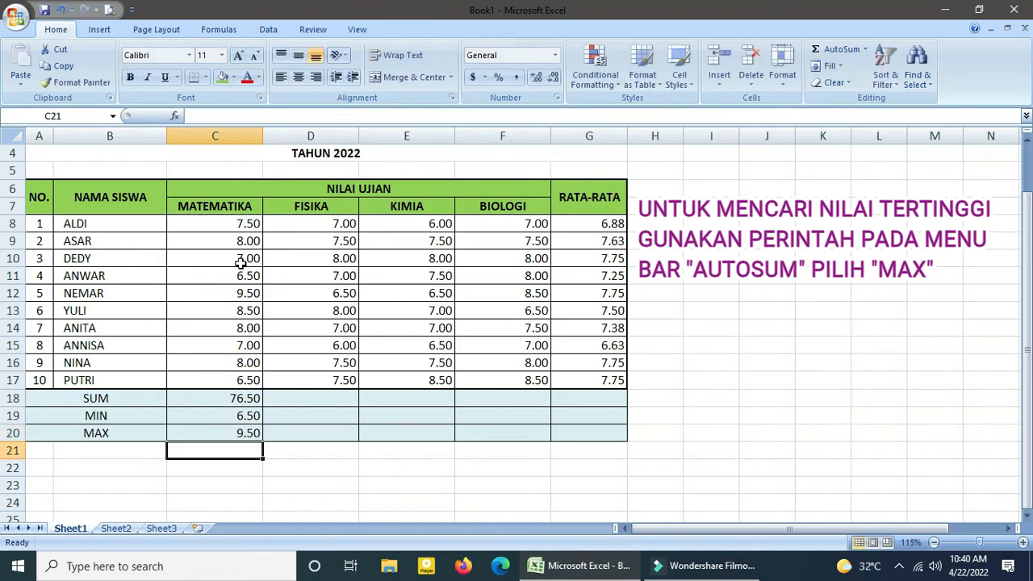
# Copy the SUM, MIN and MAX formulas from C18 to C20 across the FISIKA to RATA-RATA columns, D18 to G20.
pyautogui.click(224, 395)
pyautogui.moveTo(244, 432); pyautogui.dragTo(242, 434)
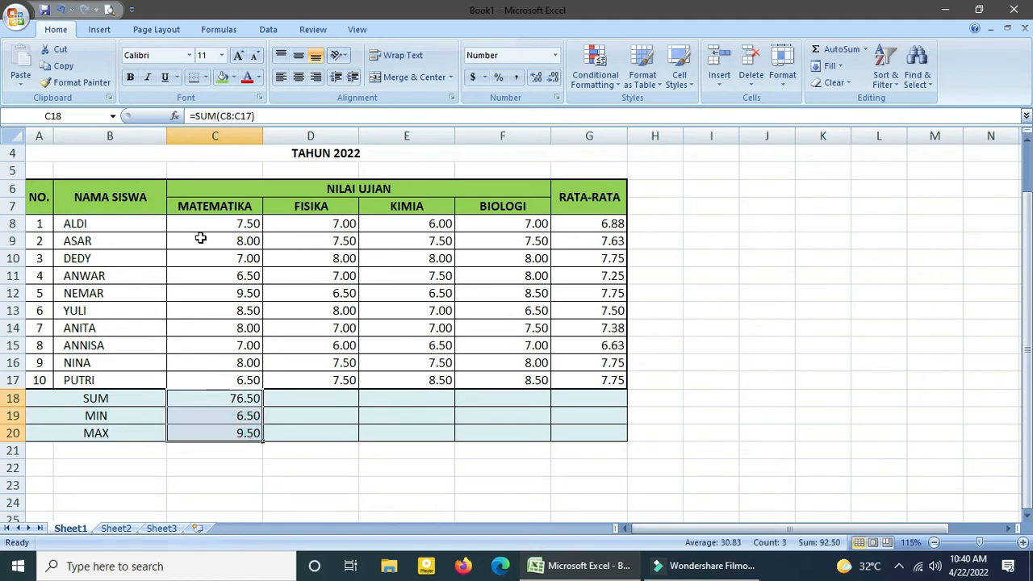
pyautogui.click(65, 68)
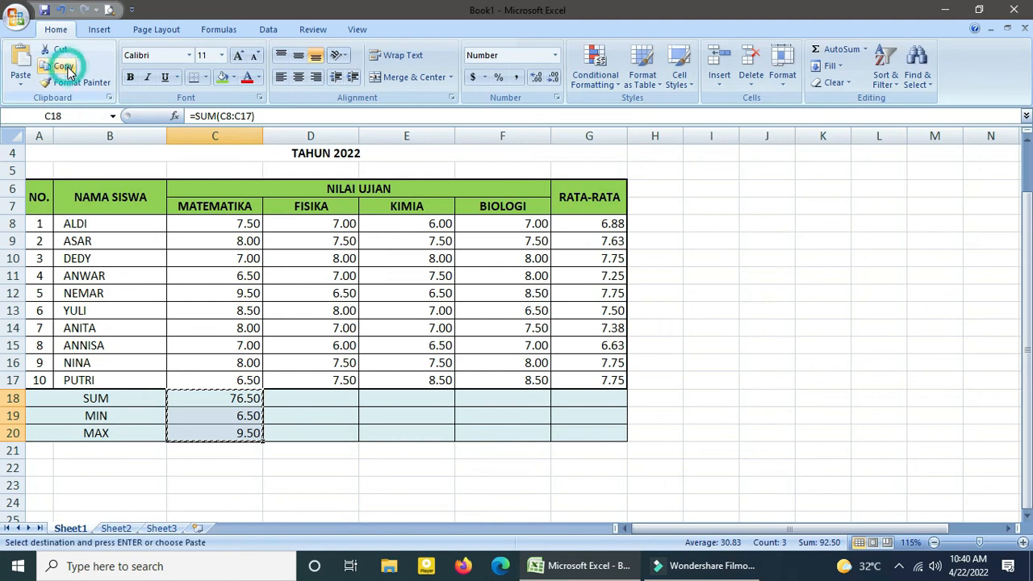
pyautogui.moveTo(286, 396); pyautogui.dragTo(569, 433)
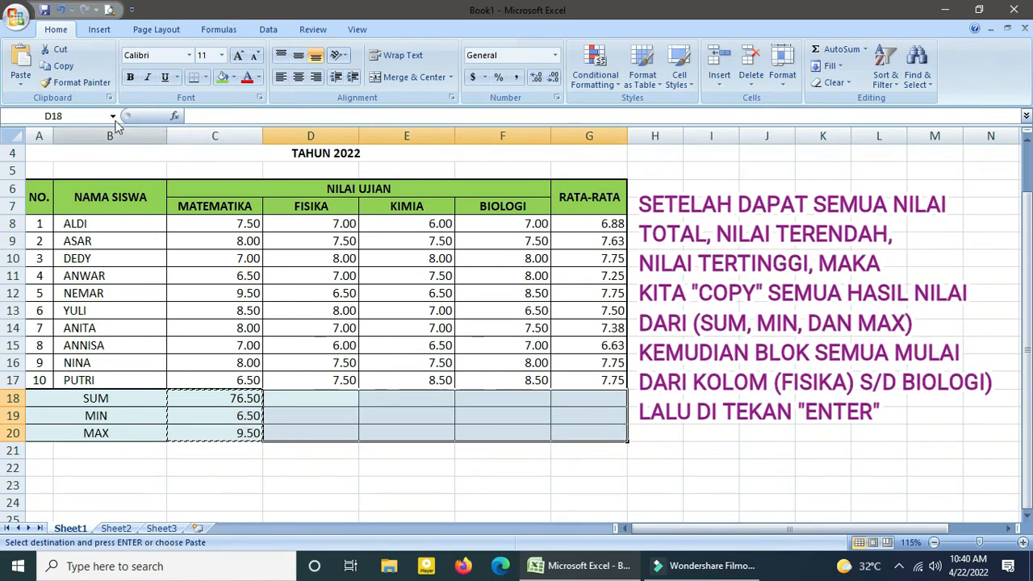
pyautogui.click(24, 84)
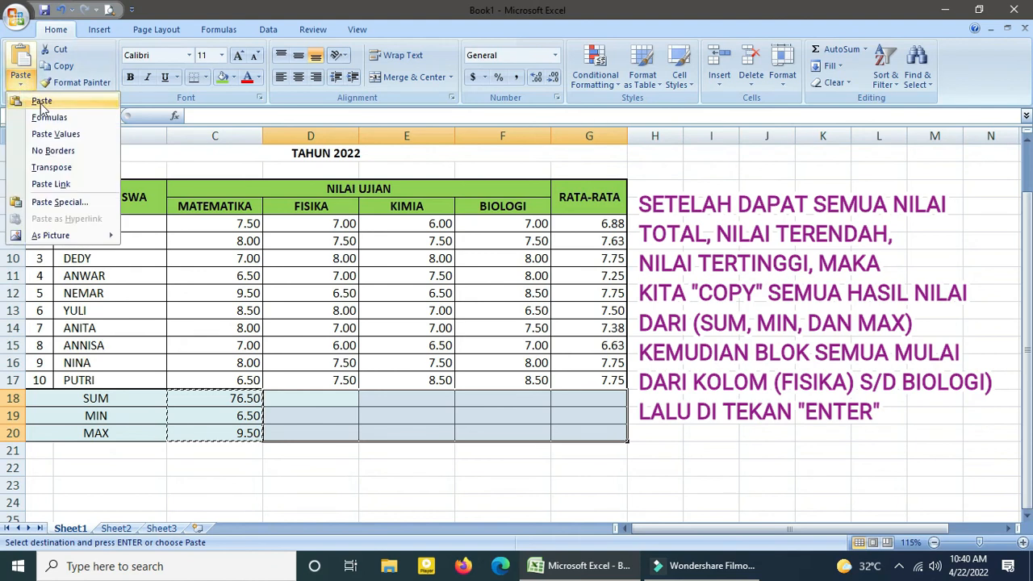
pyautogui.click(42, 103)
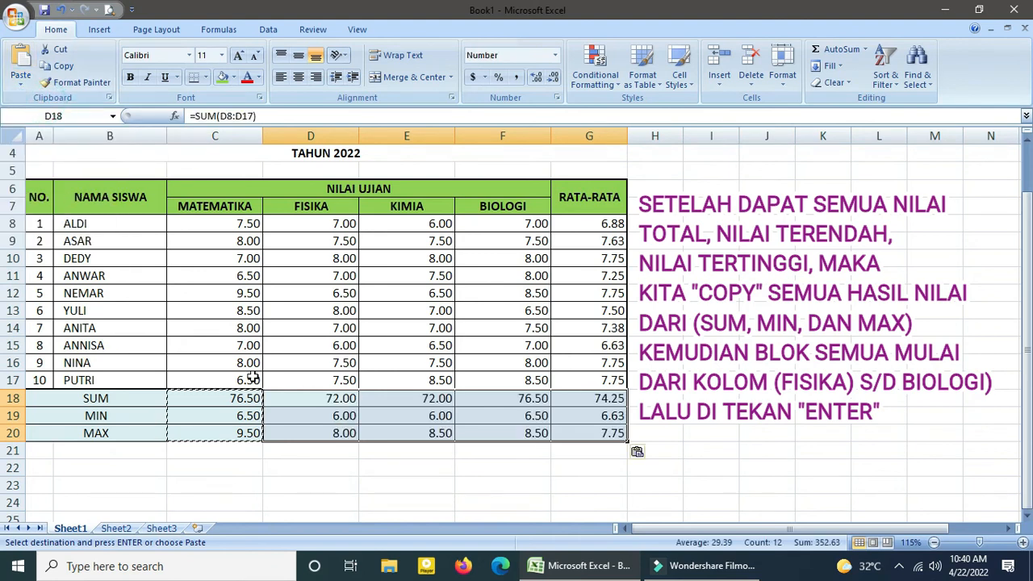
pyautogui.click(399, 415)
pyautogui.press('Escape')
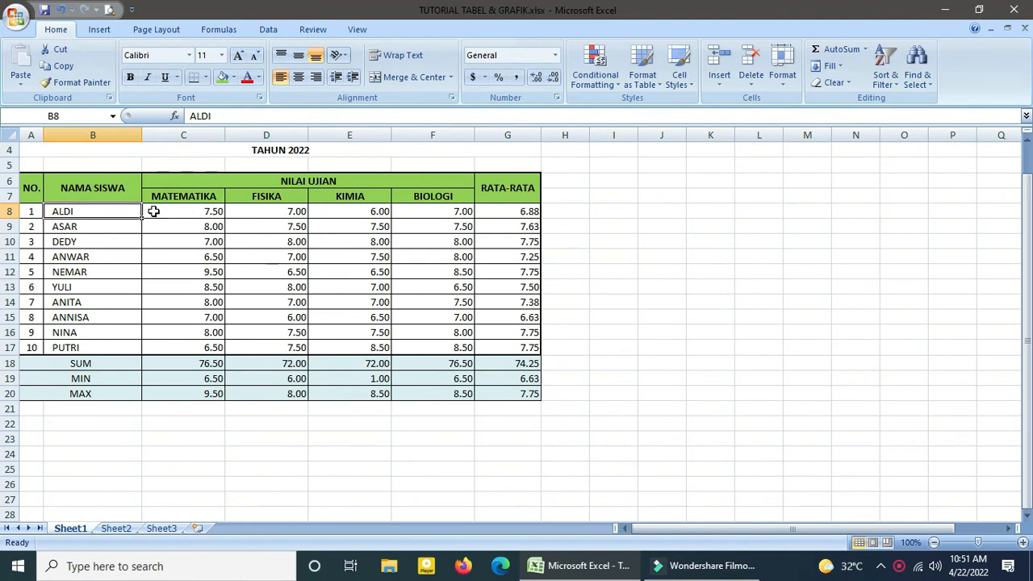
# Insert a 2-D clustered column chart of the student names and all four subjects, B8 to F17, and place it beside the table.
pyautogui.moveTo(444, 214); pyautogui.dragTo(454, 348)
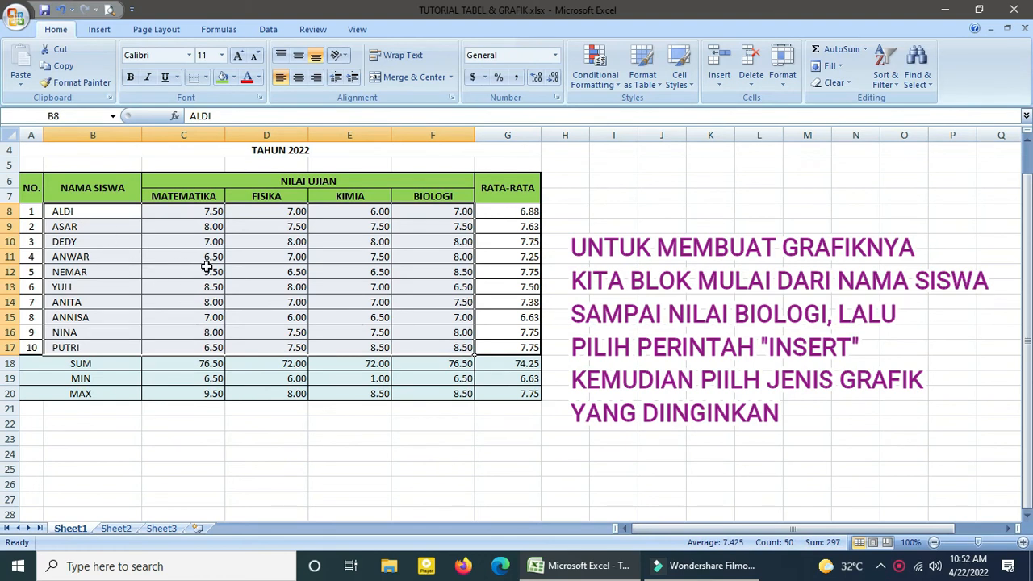
pyautogui.click(107, 32)
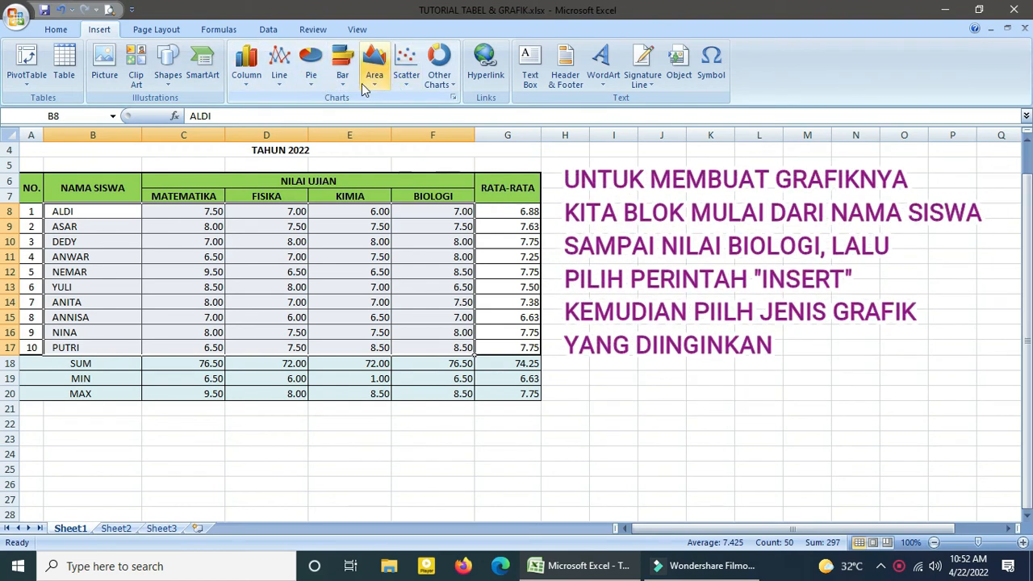
pyautogui.click(246, 61)
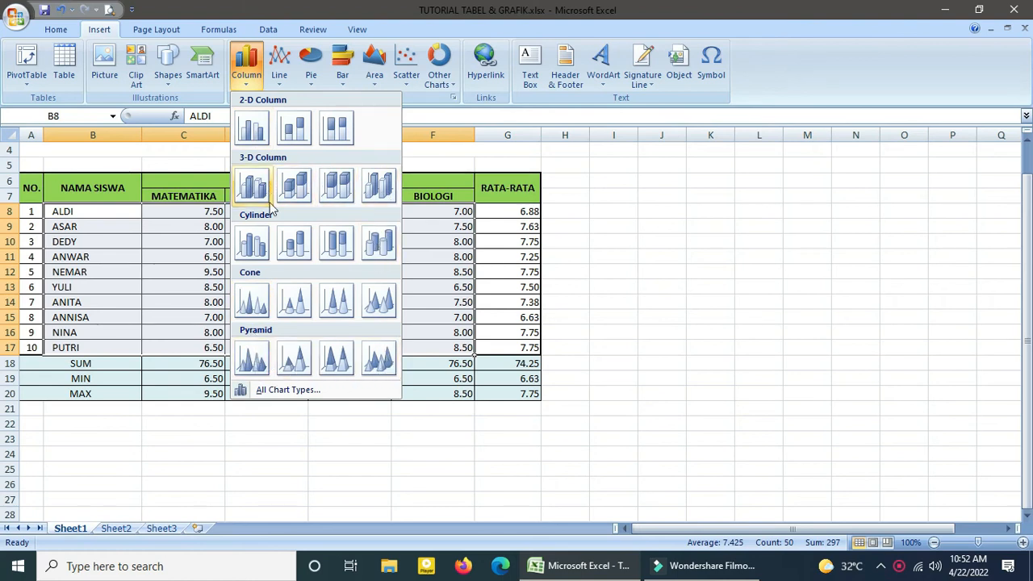
pyautogui.click(253, 126)
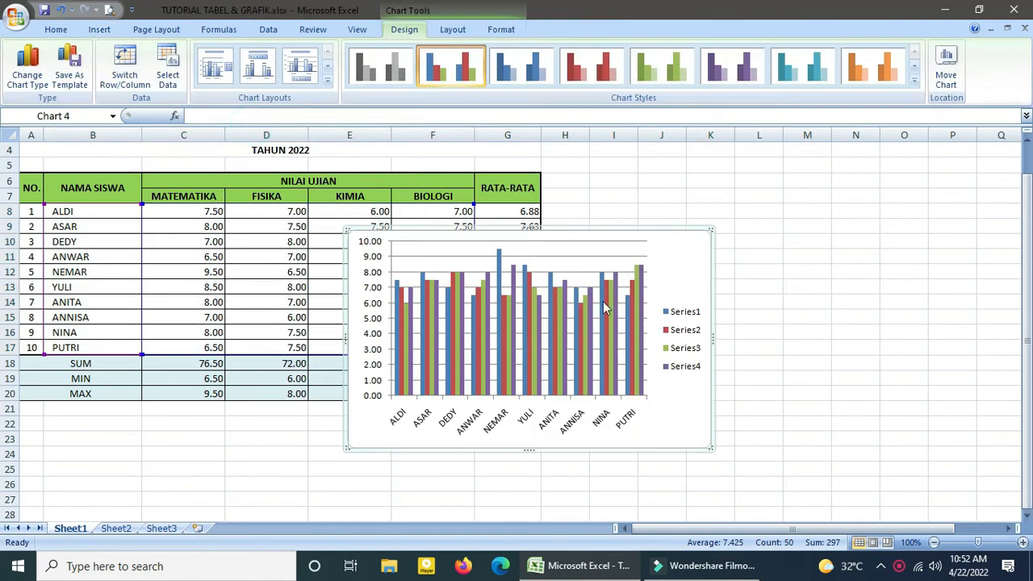
pyautogui.moveTo(682, 232); pyautogui.dragTo(888, 167)
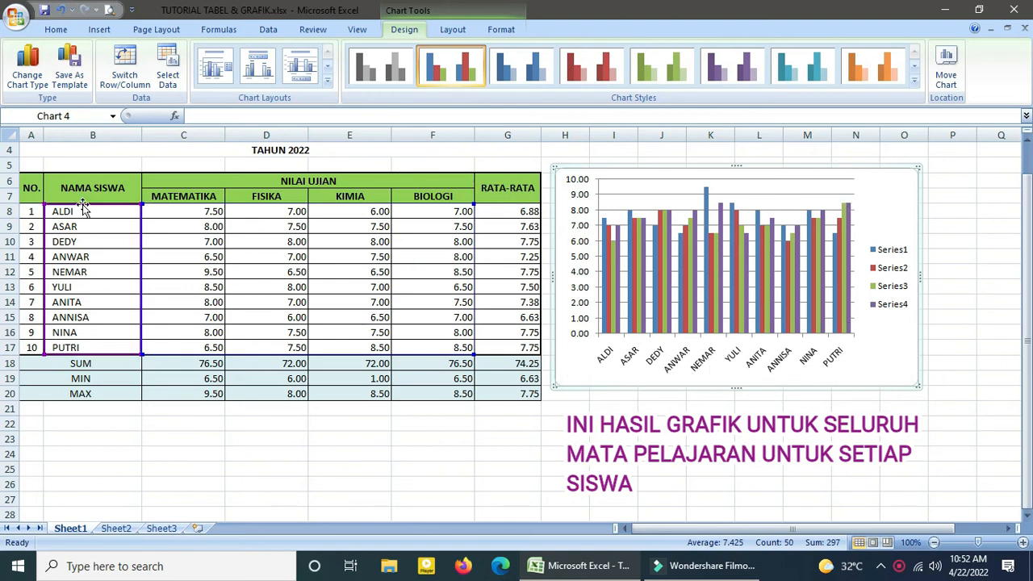
pyautogui.click(620, 430)
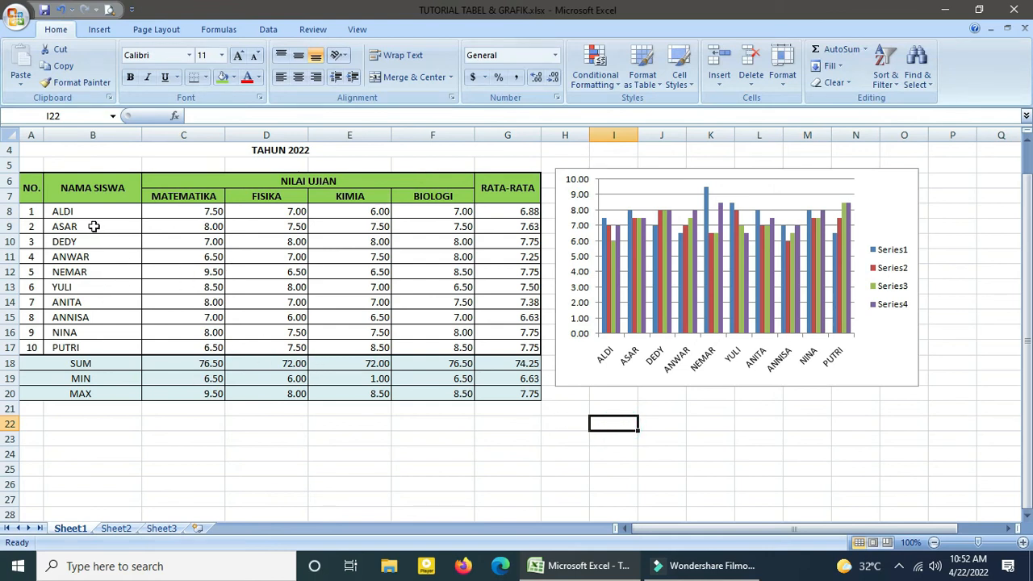
# Insert a 2-D clustered column chart of the names and MATEMATIKA grades, B8 to C17, and place it below the first chart.
pyautogui.moveTo(83, 212); pyautogui.dragTo(178, 345)
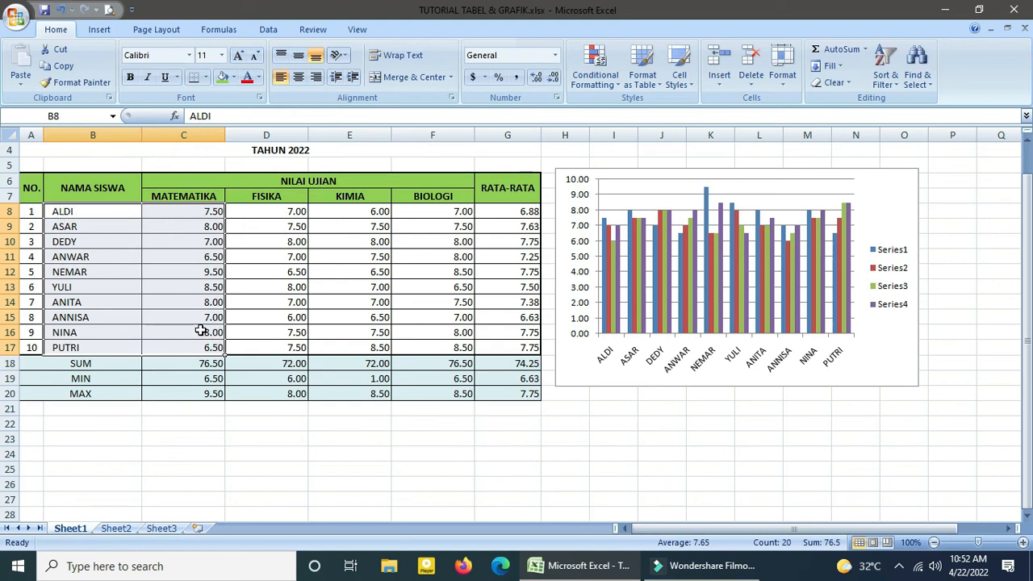
pyautogui.click(99, 29)
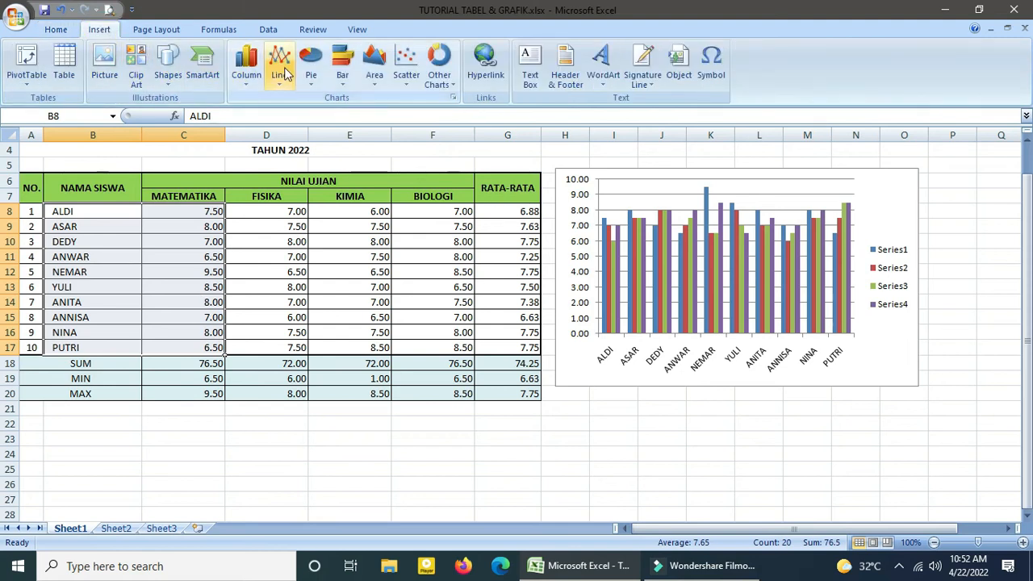
pyautogui.click(254, 71)
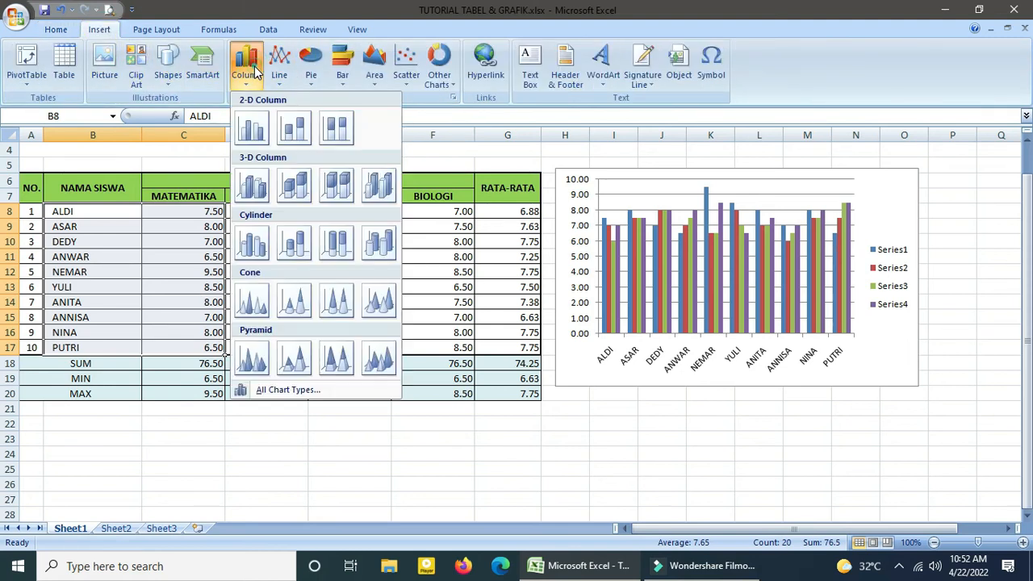
pyautogui.click(253, 129)
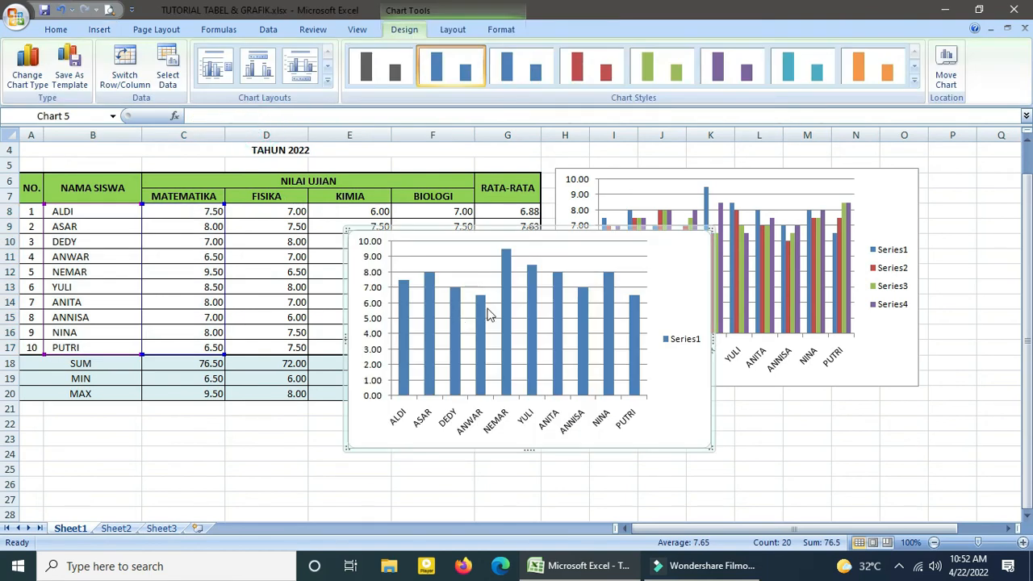
pyautogui.moveTo(613, 253); pyautogui.dragTo(813, 426)
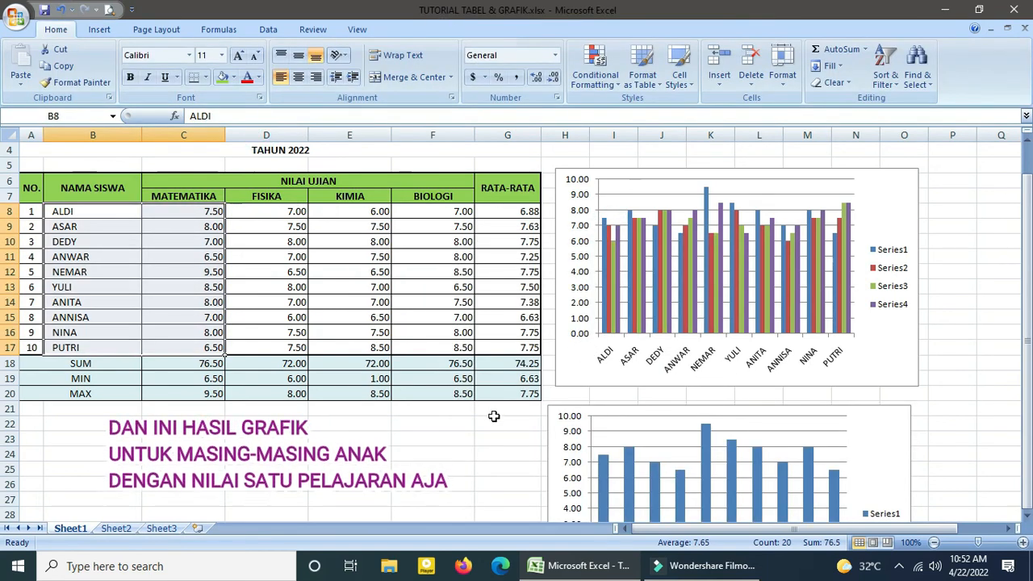
pyautogui.click(492, 424)
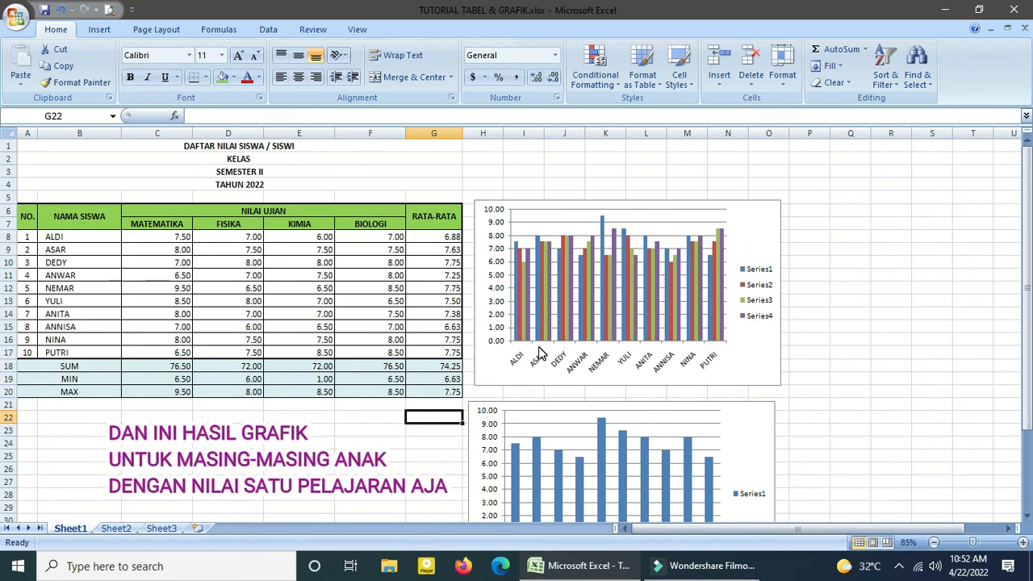
# Shift the MATEMATIKA chart slightly so that it lines up beneath the all-subjects chart.
pyautogui.scroll(-2, 539, 361)
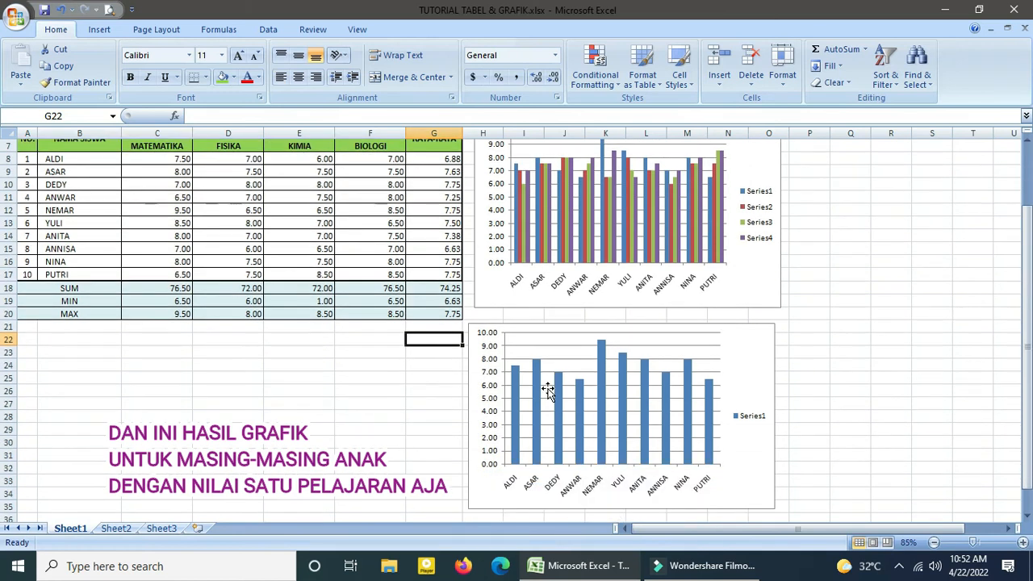
pyautogui.click(546, 387)
pyautogui.moveTo(558, 381); pyautogui.dragTo(558, 381)
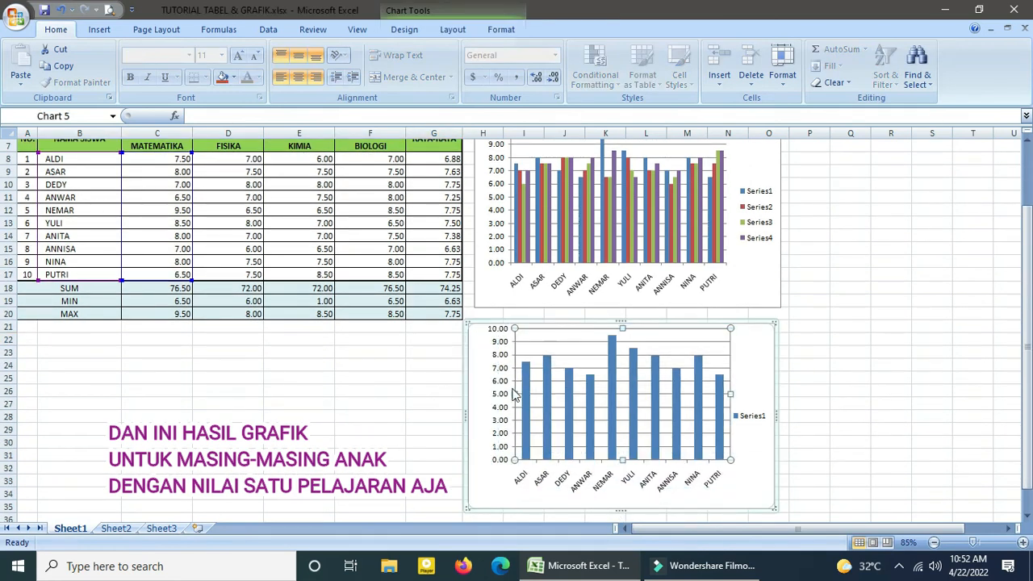
pyautogui.moveTo(691, 324); pyautogui.dragTo(700, 322)
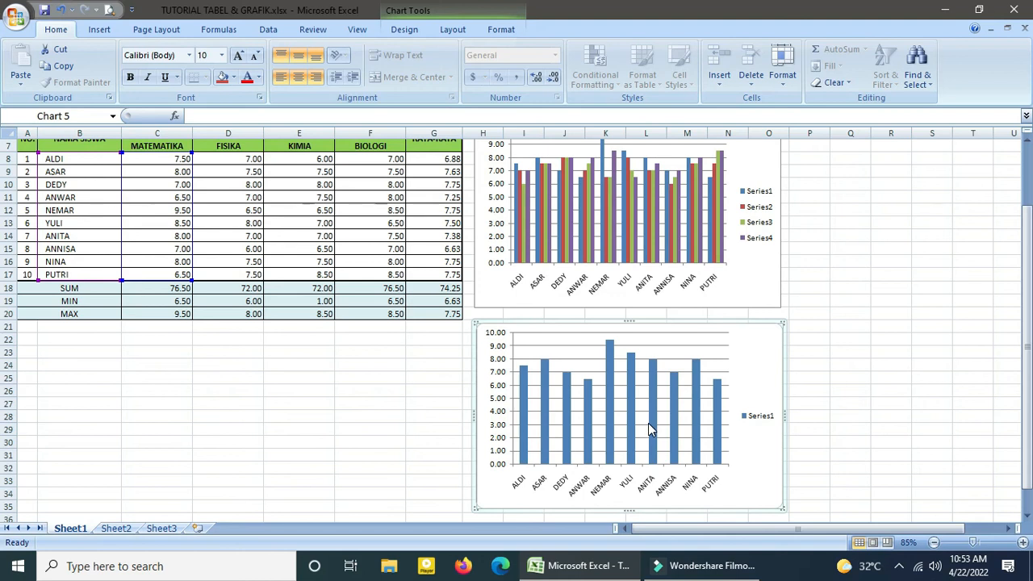
pyautogui.click(835, 382)
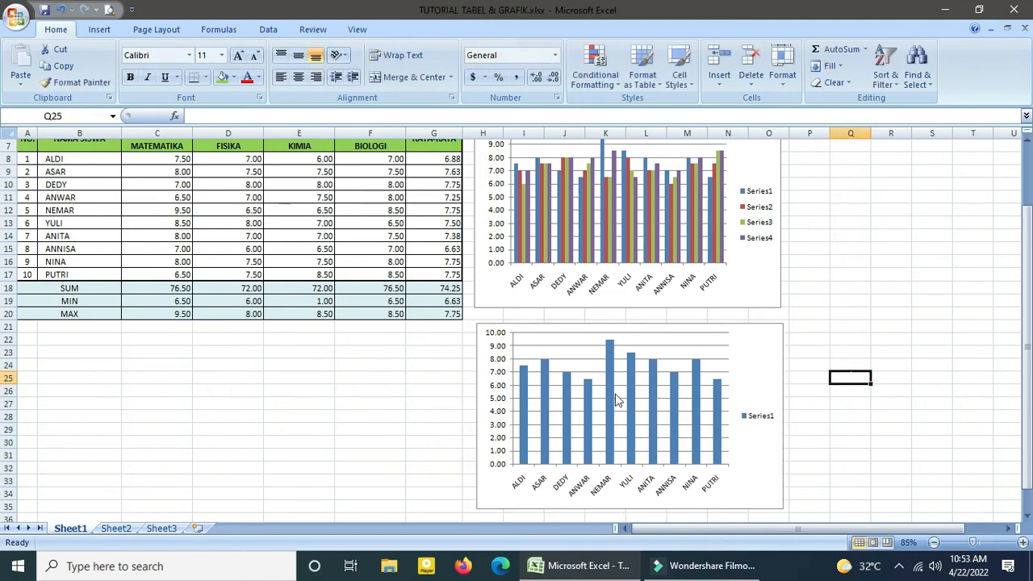
# Examine which table ranges the MATEMATIKA chart, the all-subjects chart and its KIMIA series are based on.
pyautogui.click(749, 349)
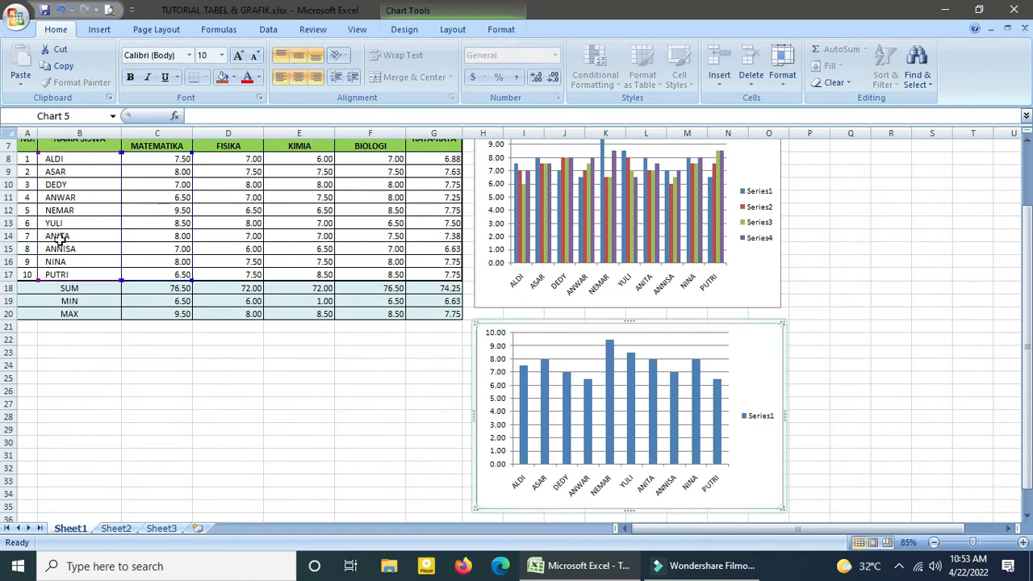
pyautogui.click(751, 171)
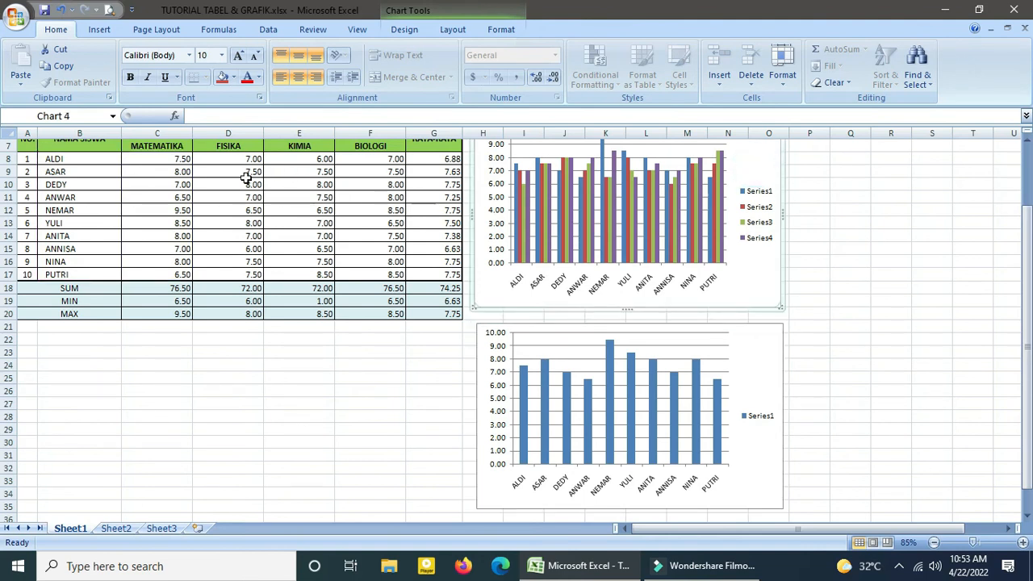
pyautogui.scroll(1, 351, 191)
pyautogui.click(703, 206)
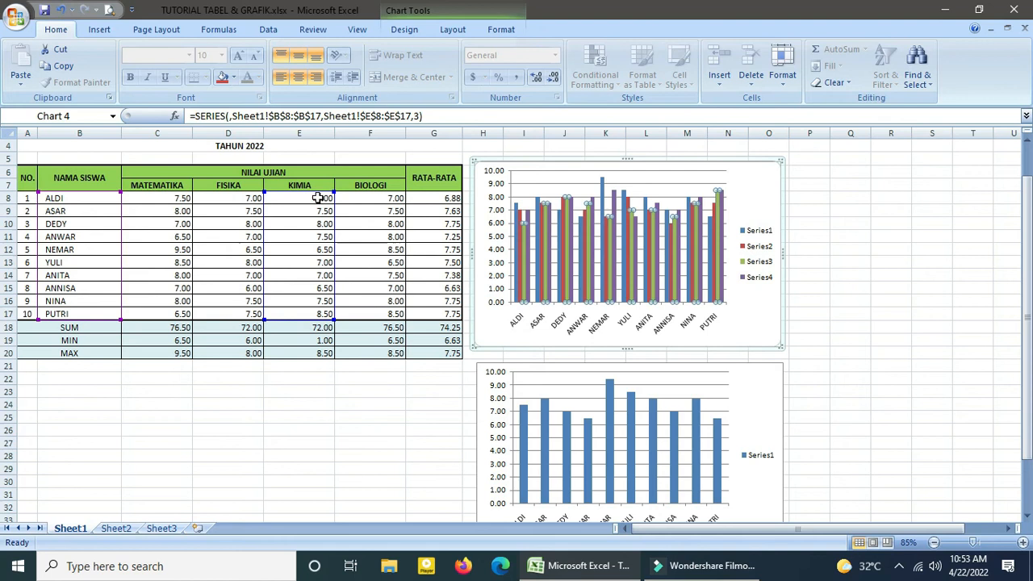
pyautogui.click(754, 199)
# Change the all-subjects column chart to a 2-D pie chart.
pyautogui.click(716, 176)
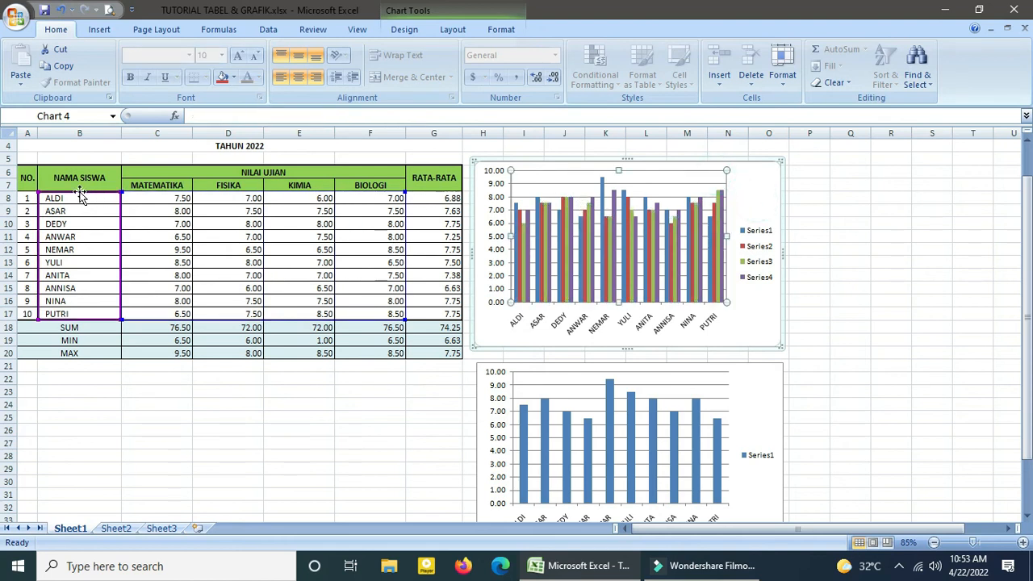
pyautogui.moveTo(404, 318); pyautogui.dragTo(100, 311)
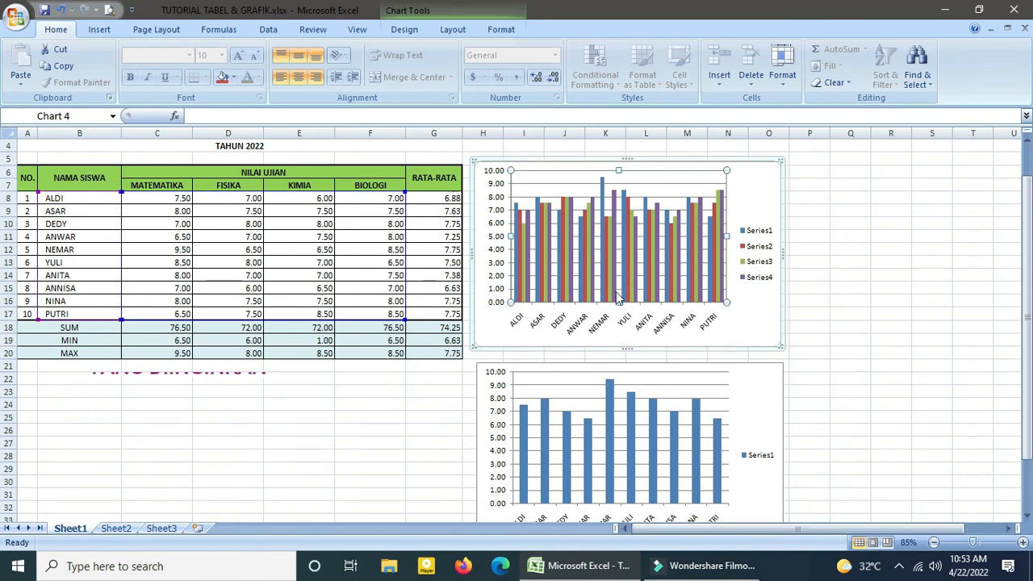
pyautogui.click(99, 29)
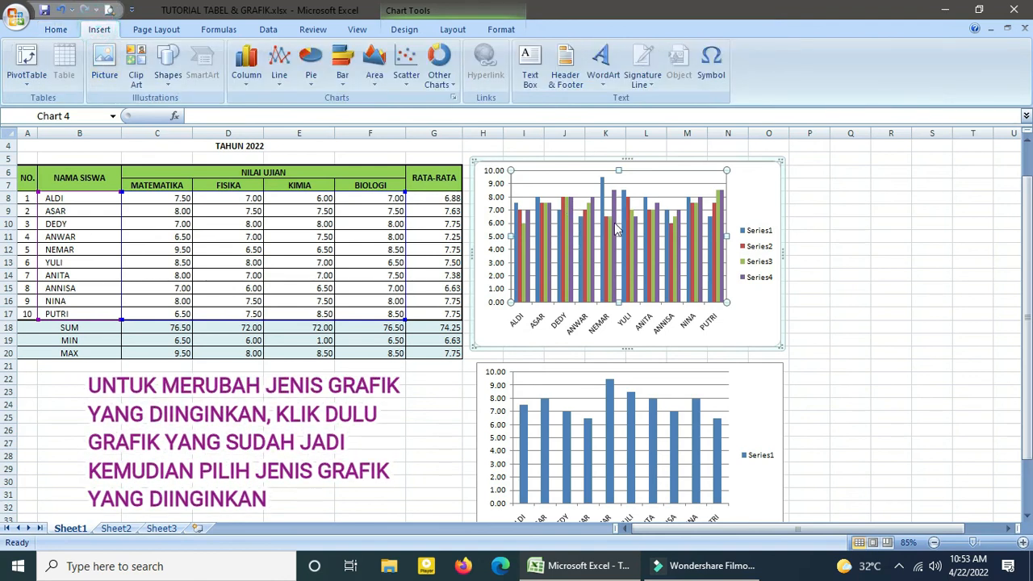
pyautogui.click(312, 66)
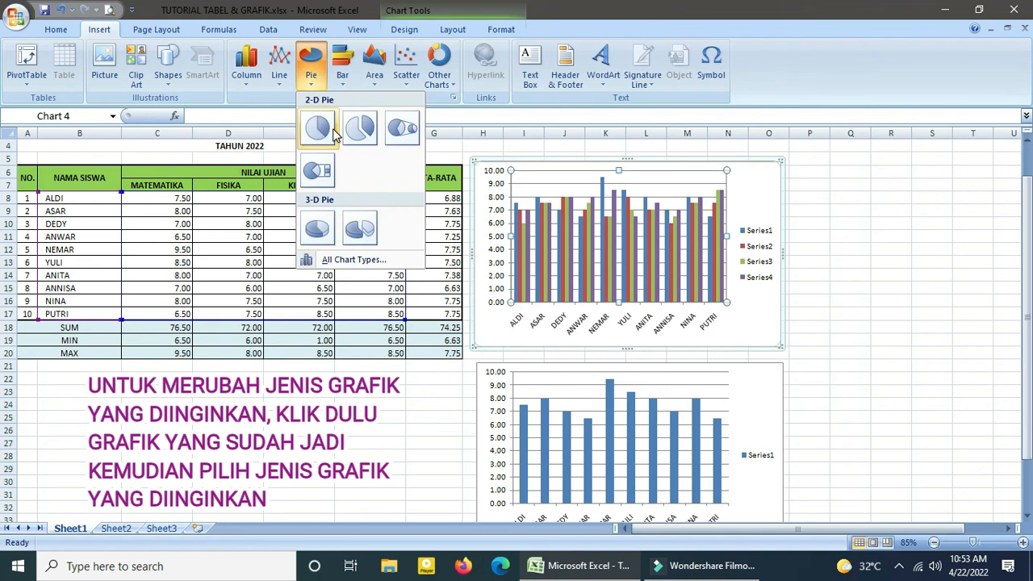
pyautogui.click(333, 132)
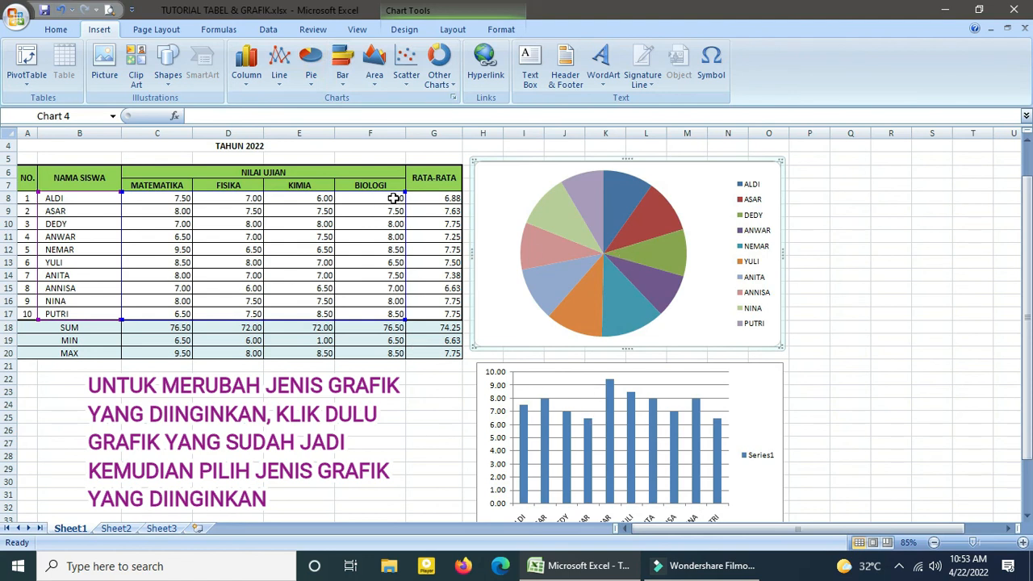
# Change the MATEMATIKA column chart to a basic 2-D line chart.
pyautogui.click(770, 389)
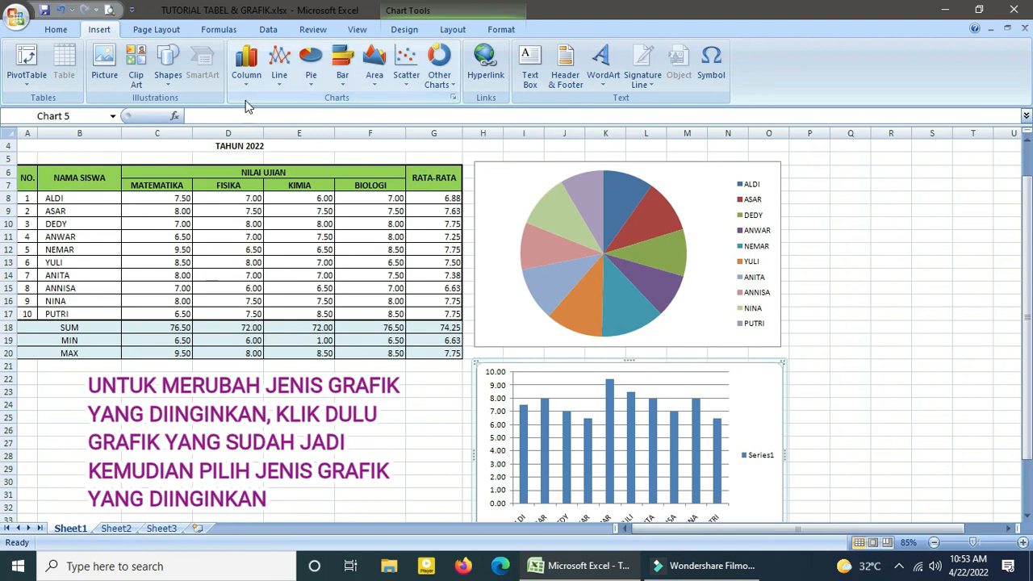
pyautogui.click(288, 83)
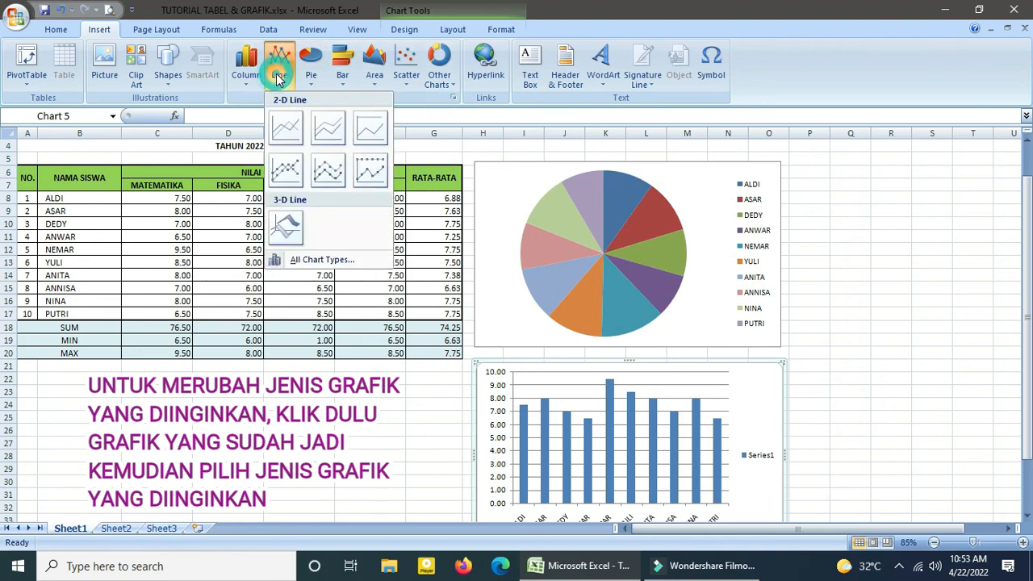
pyautogui.click(285, 126)
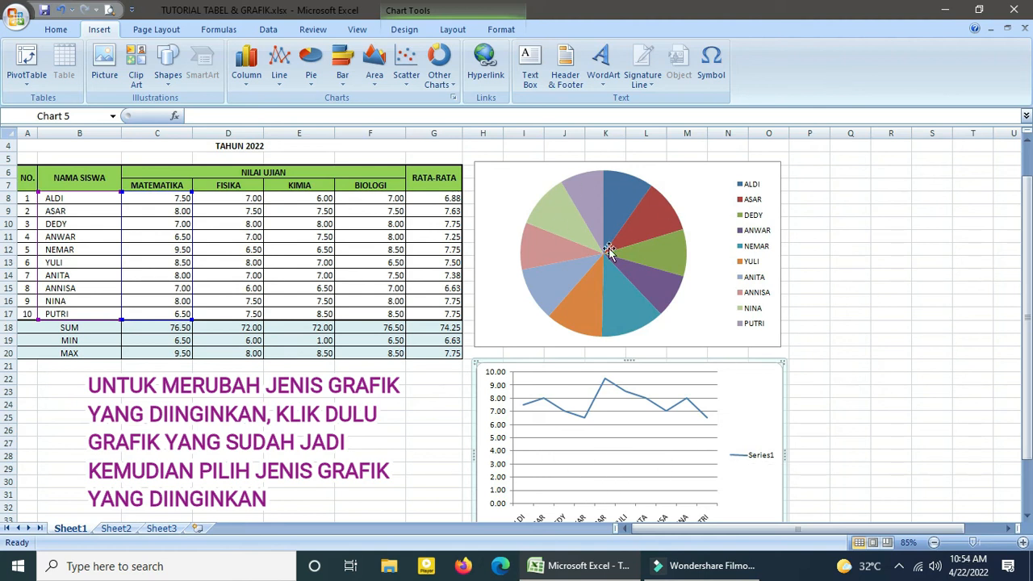
# Change the all-subjects pie chart to a 2-D clustered bar chart.
pyautogui.click(768, 165)
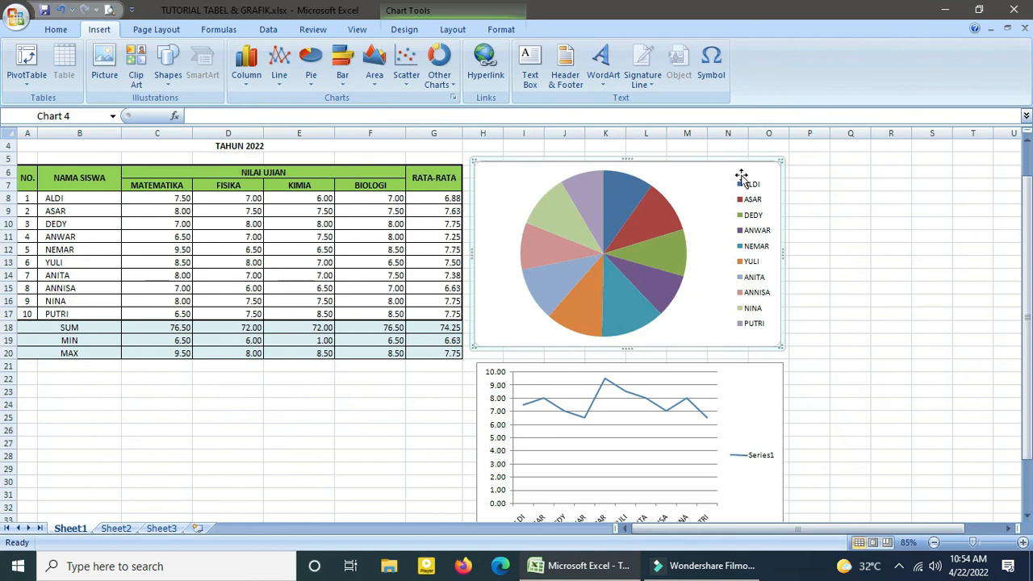
pyautogui.click(346, 63)
pyautogui.click(348, 128)
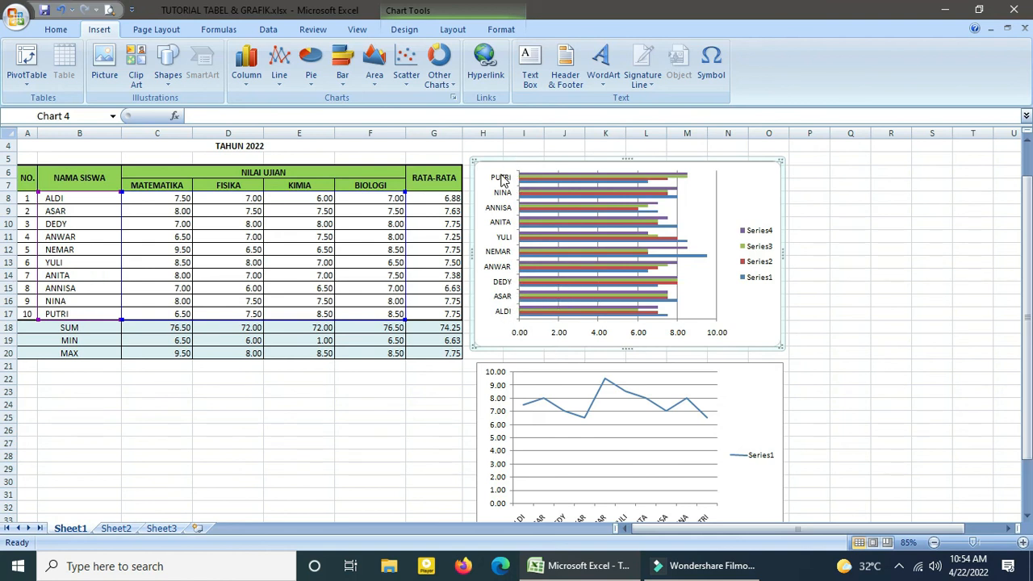
# Change the MATEMATIKA line chart to a 2-D stacked area chart.
pyautogui.click(773, 398)
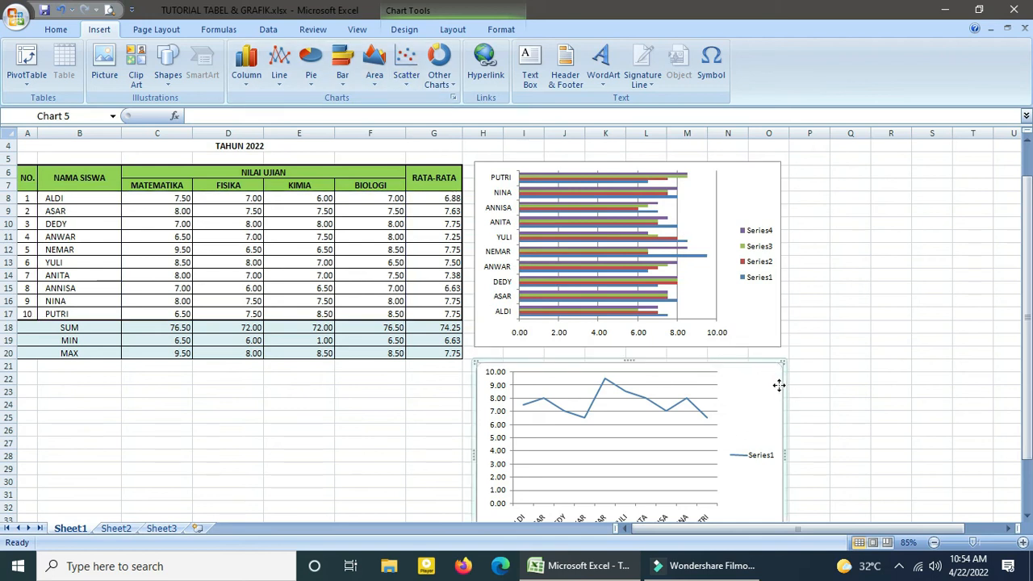
pyautogui.click(373, 72)
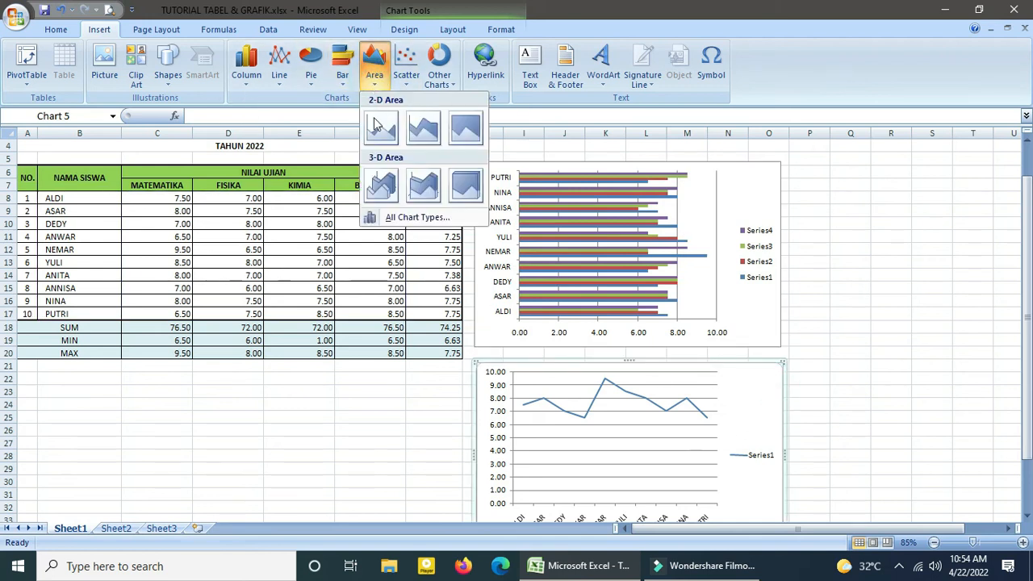
pyautogui.click(421, 137)
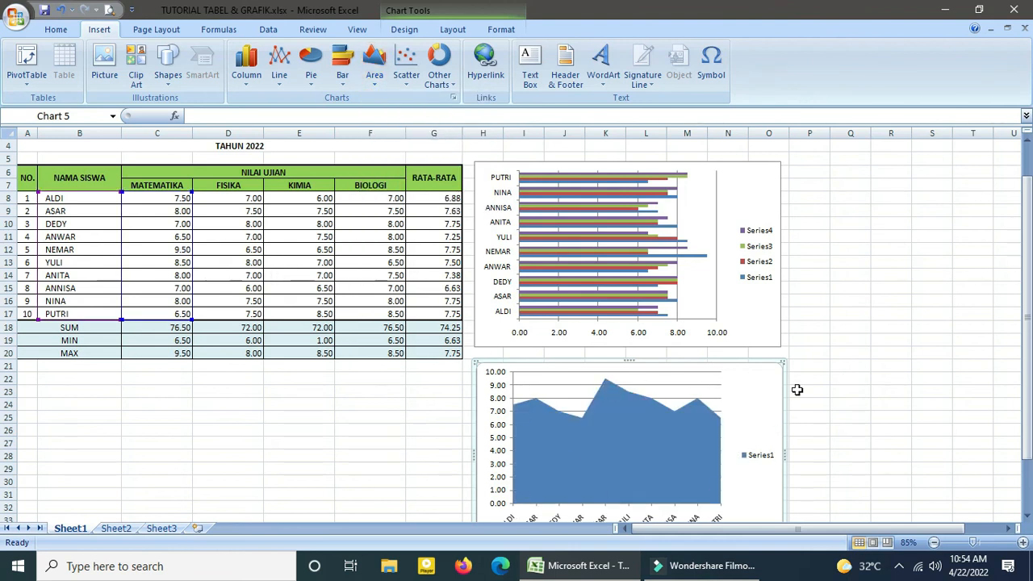
# Change the all-subjects bar chart to a 2-D exploded pie chart.
pyautogui.click(762, 297)
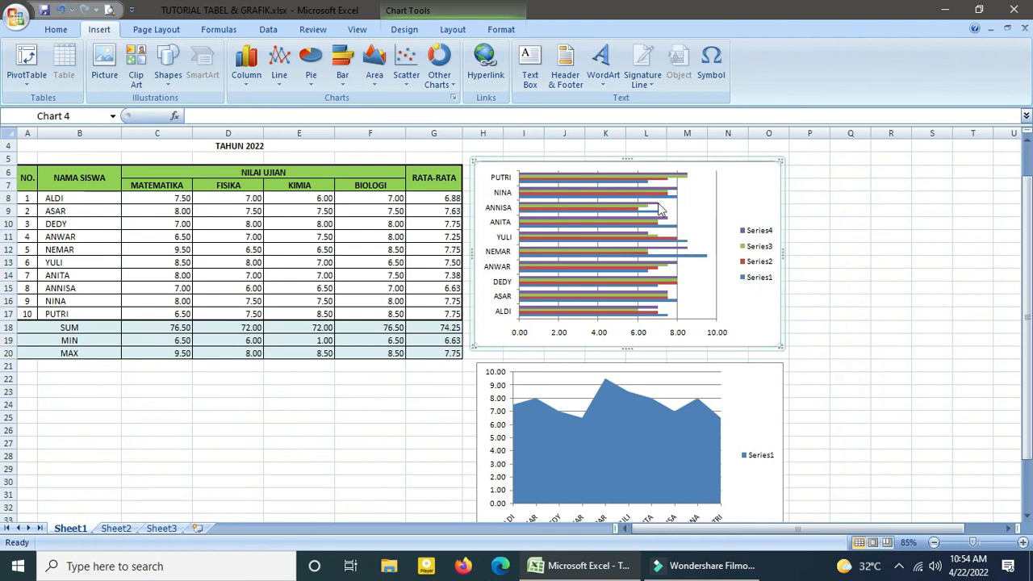
pyautogui.click(322, 79)
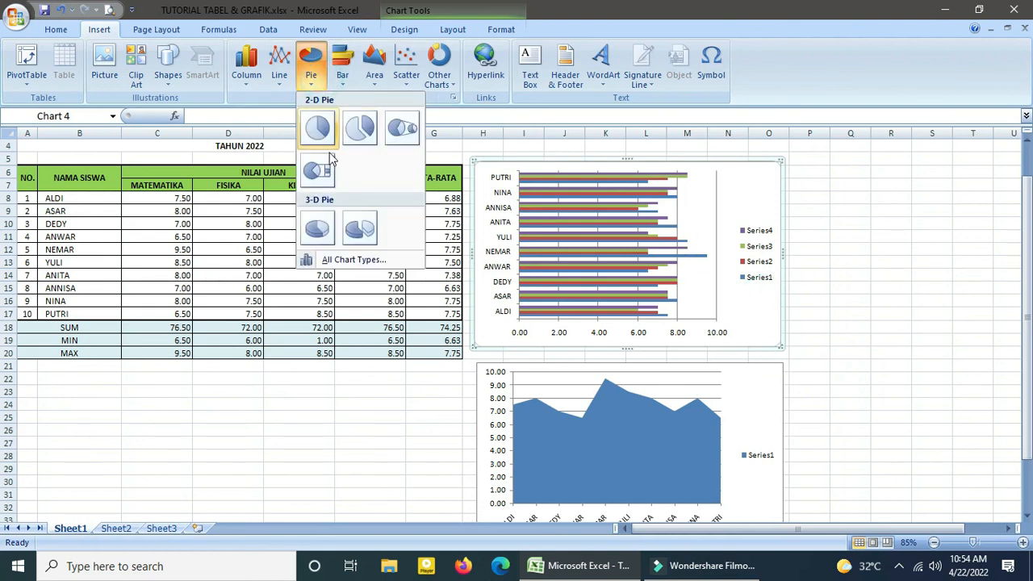
pyautogui.click(358, 129)
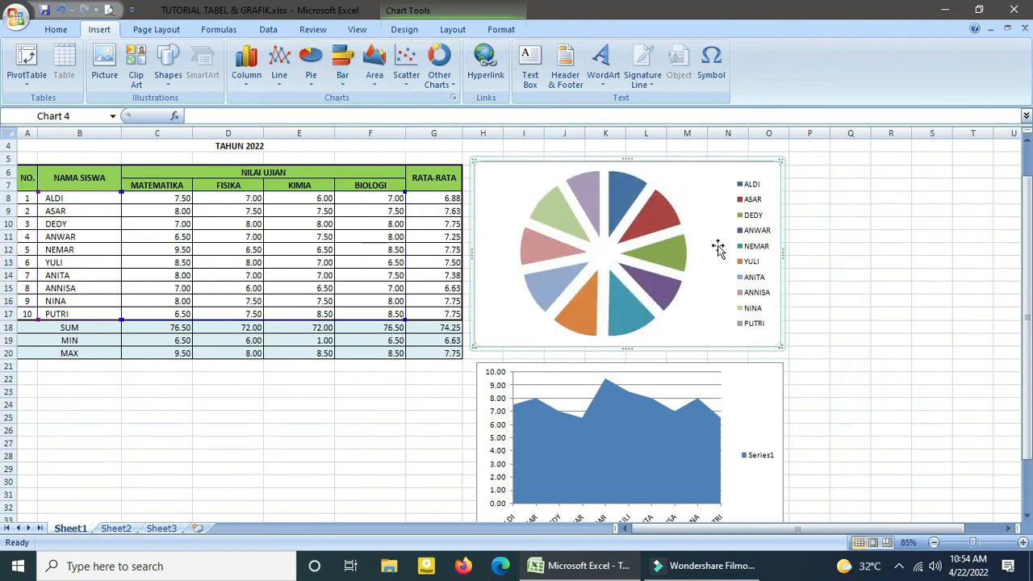